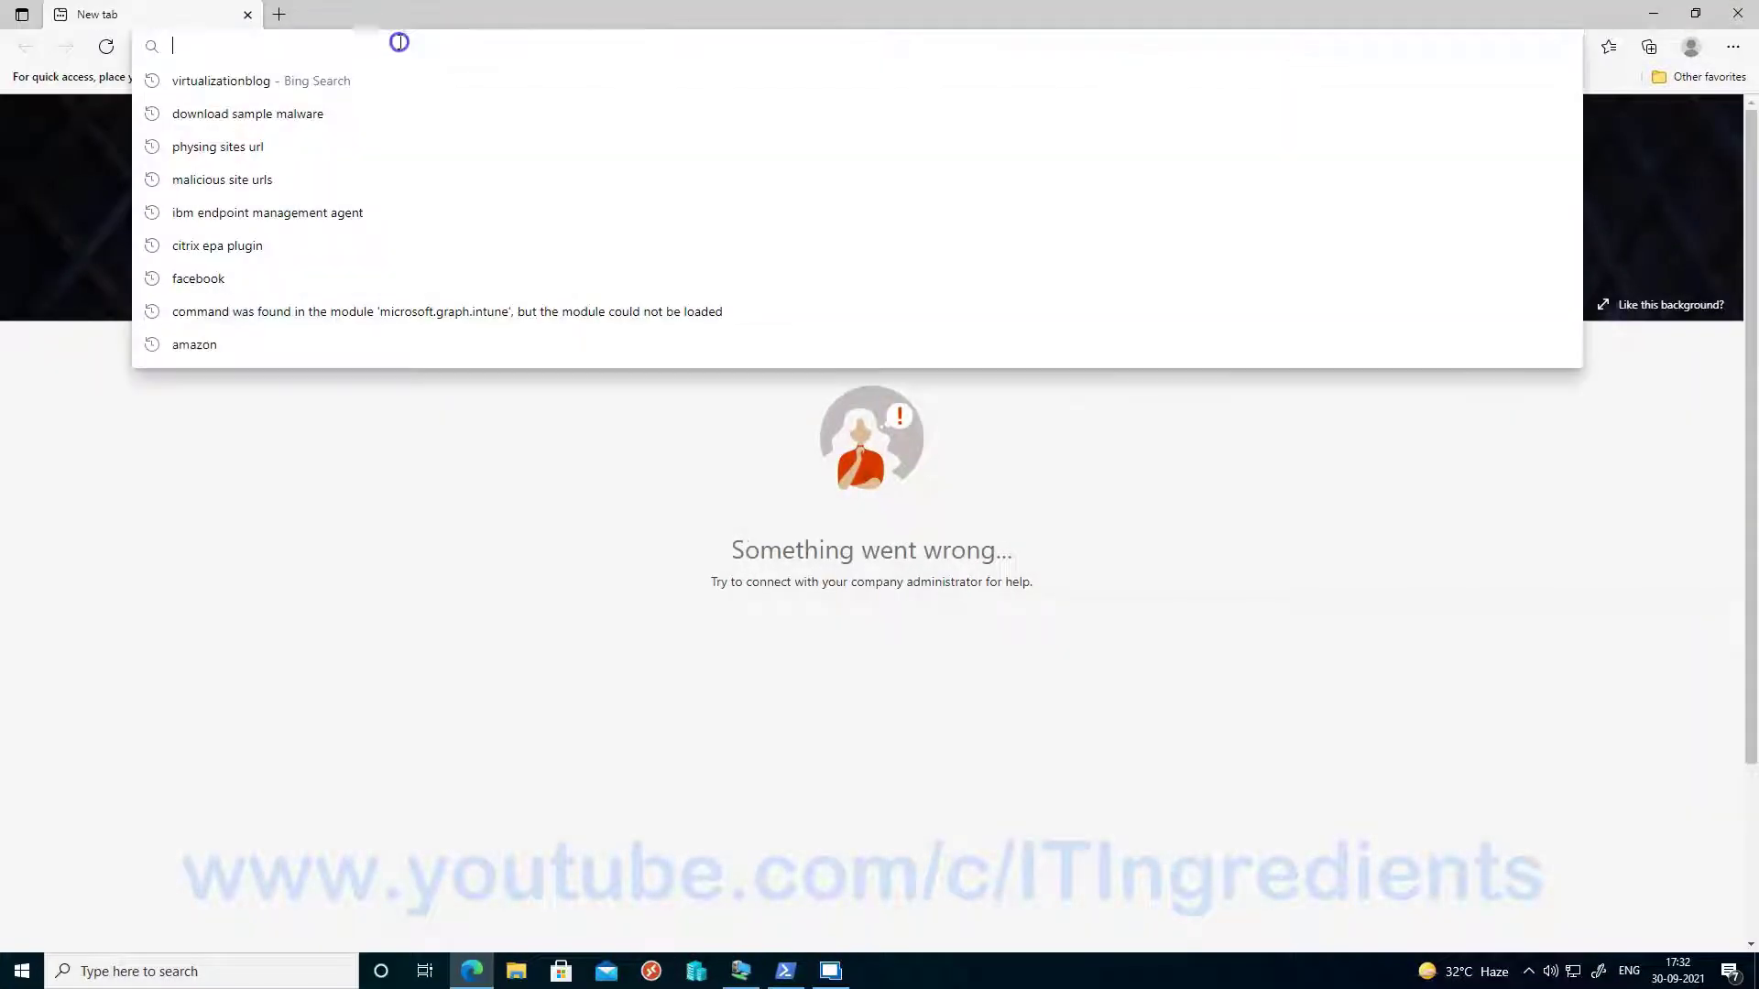
Load security.microsoft.com and go to Settings > Endpoints > Device groups
text(se)
key(Return)
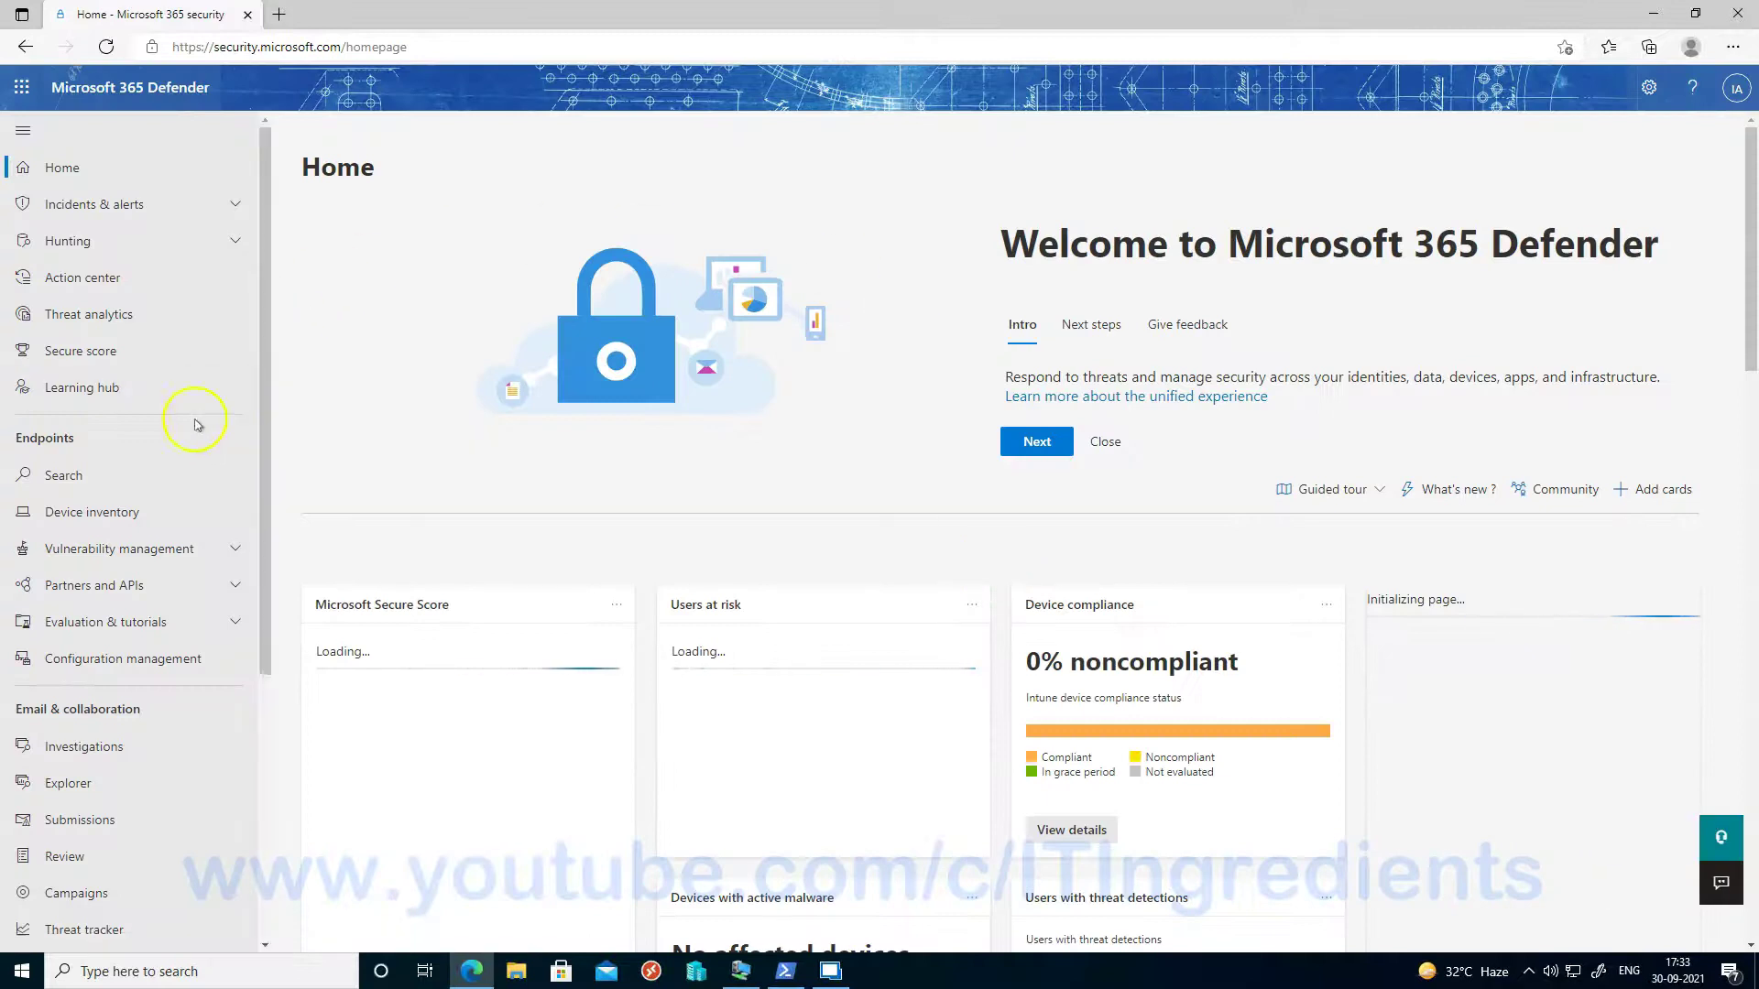
scroll(169, 394, down, 4)
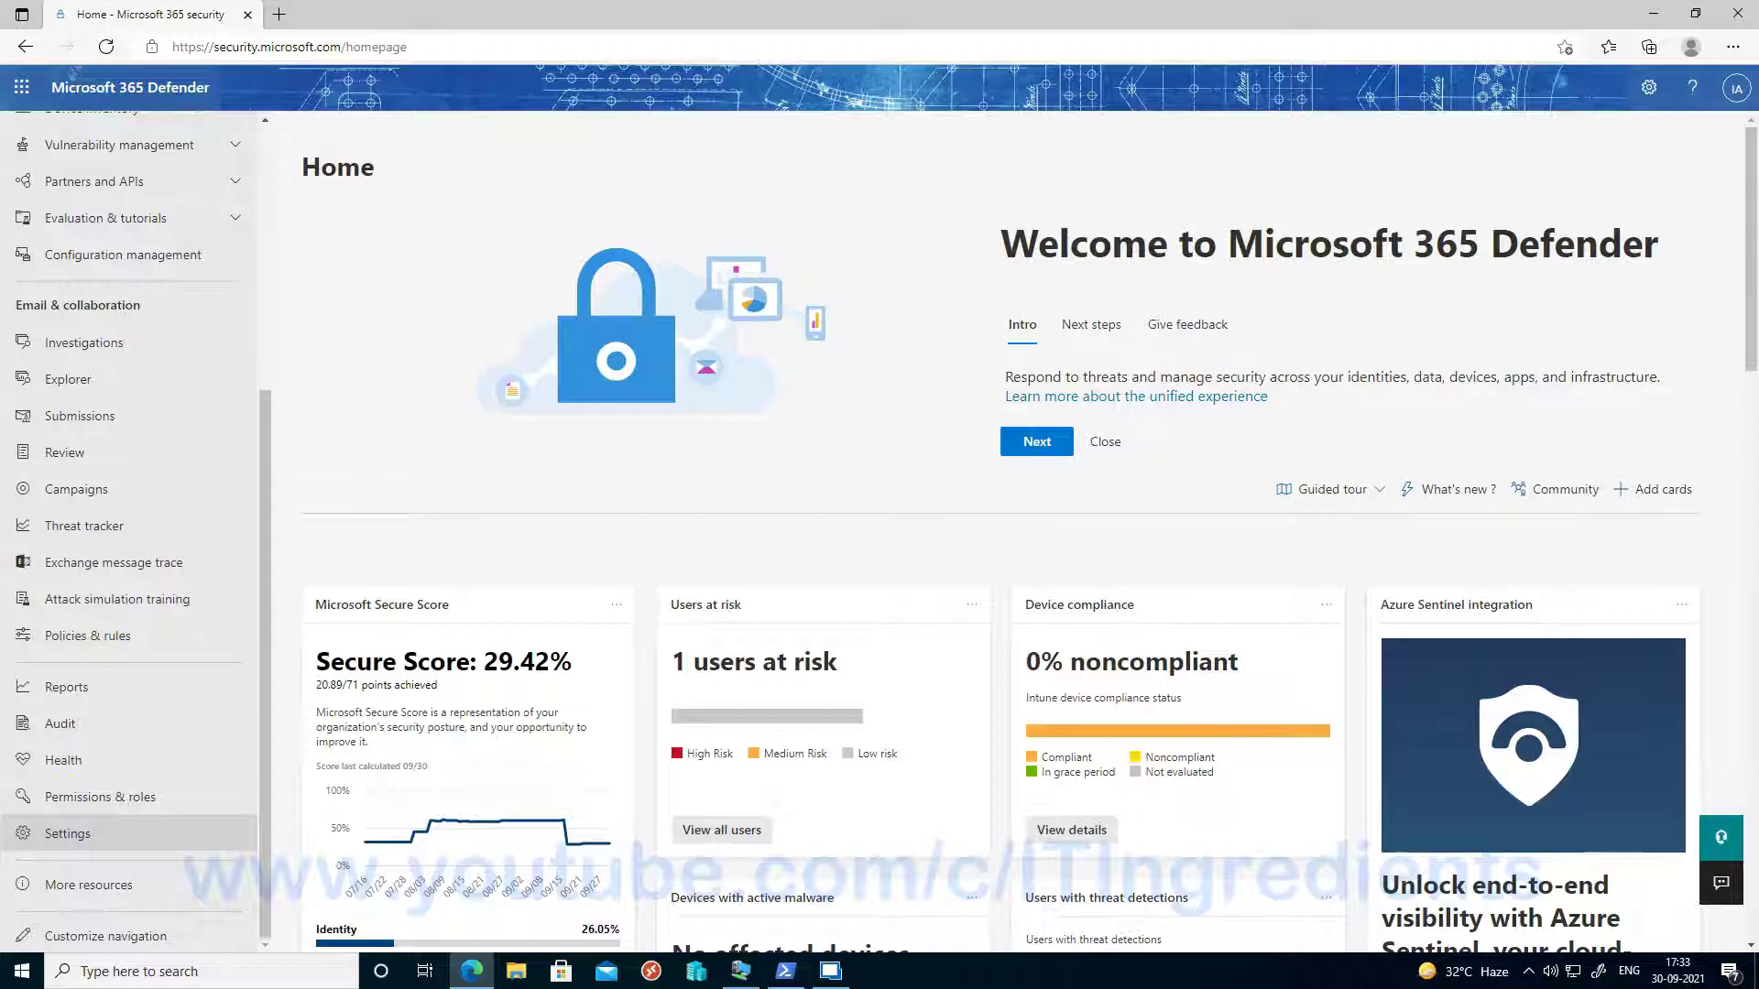
click(71, 833)
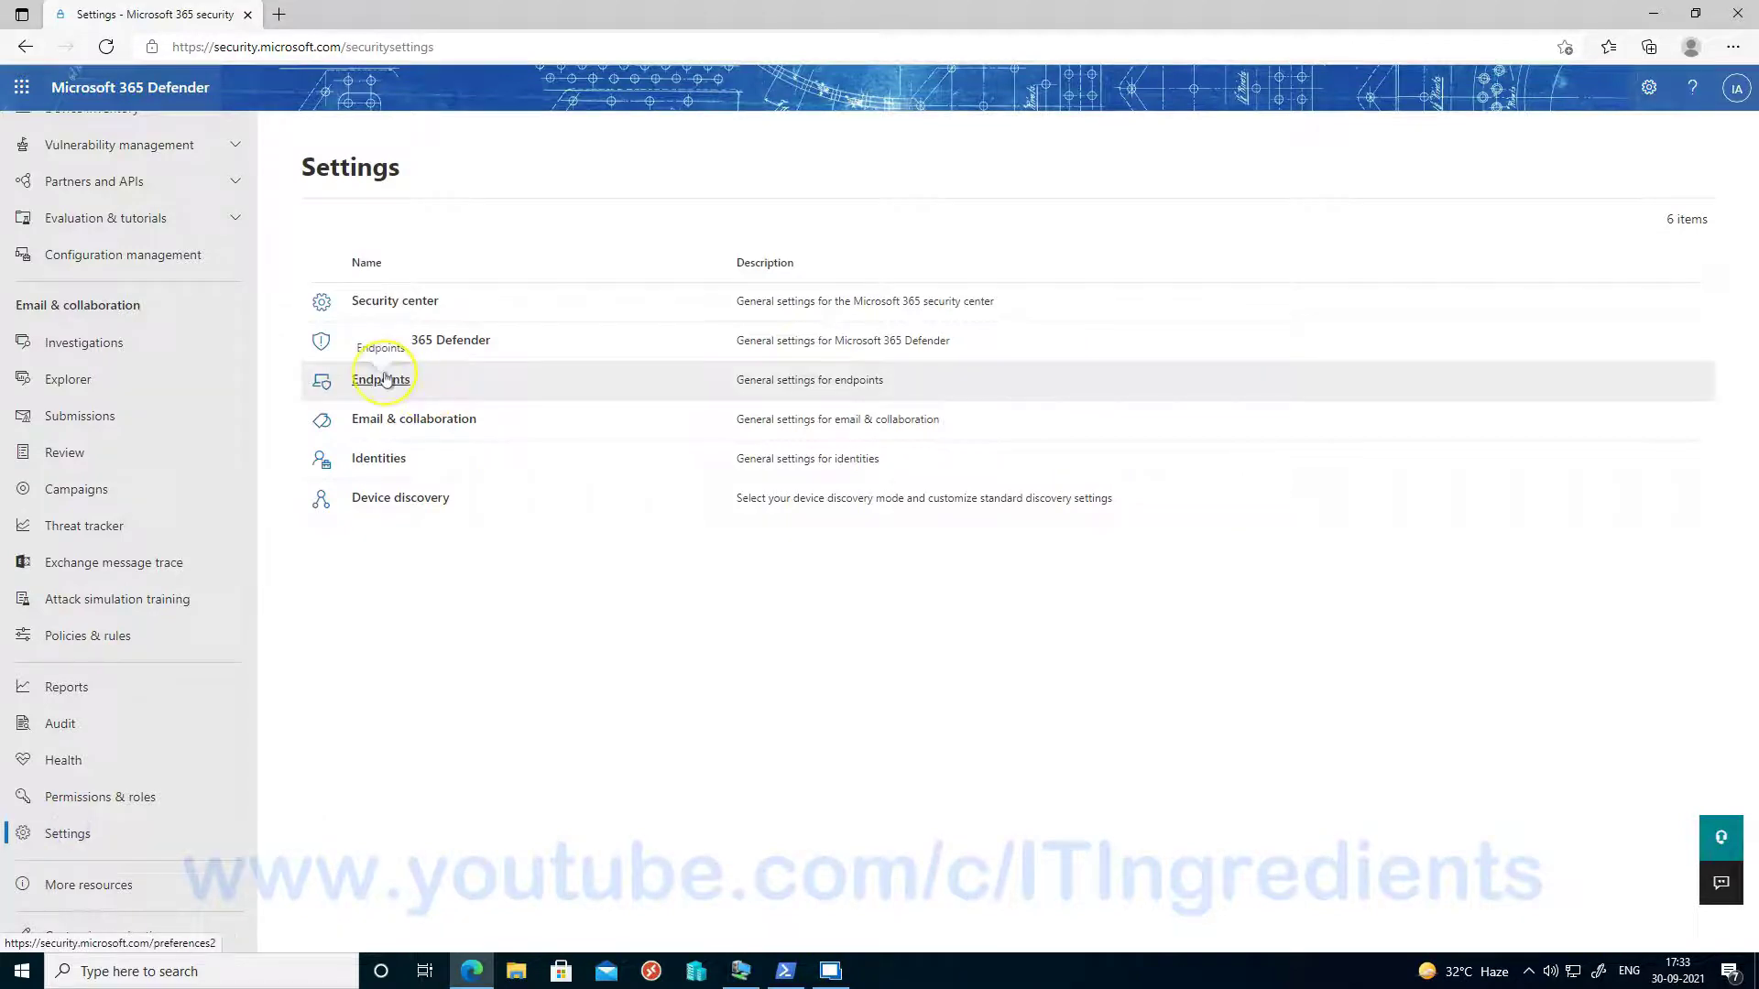
click(381, 379)
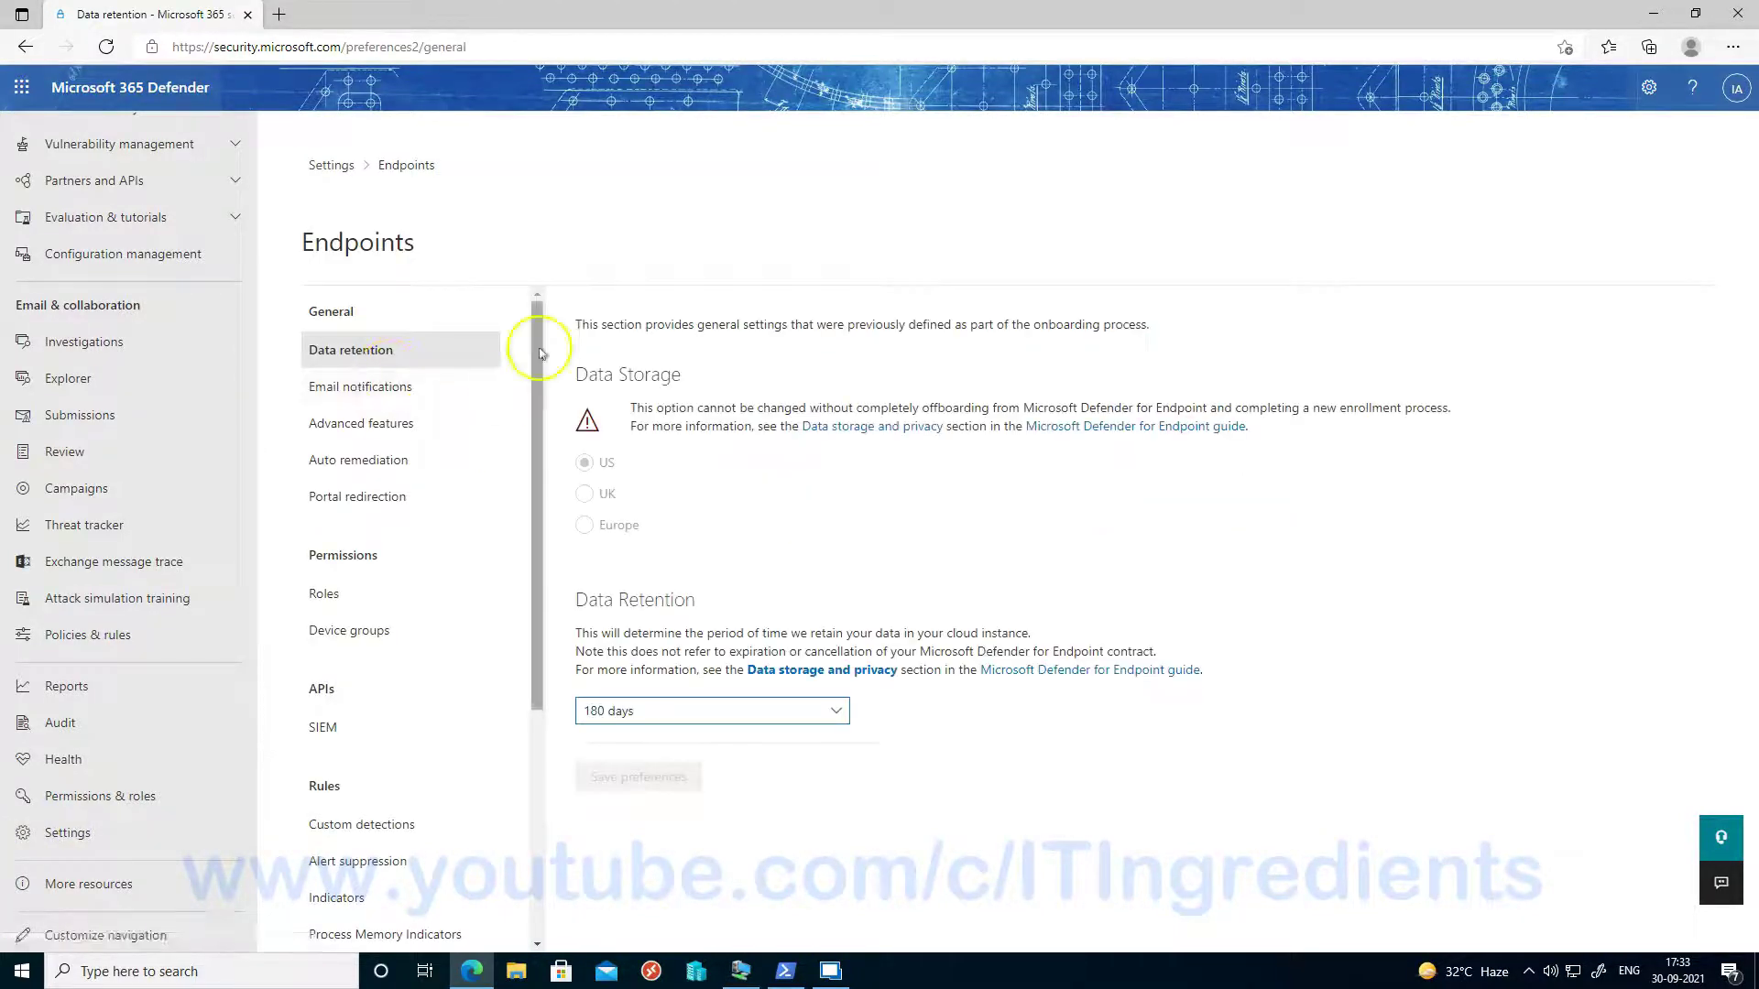
click(370, 632)
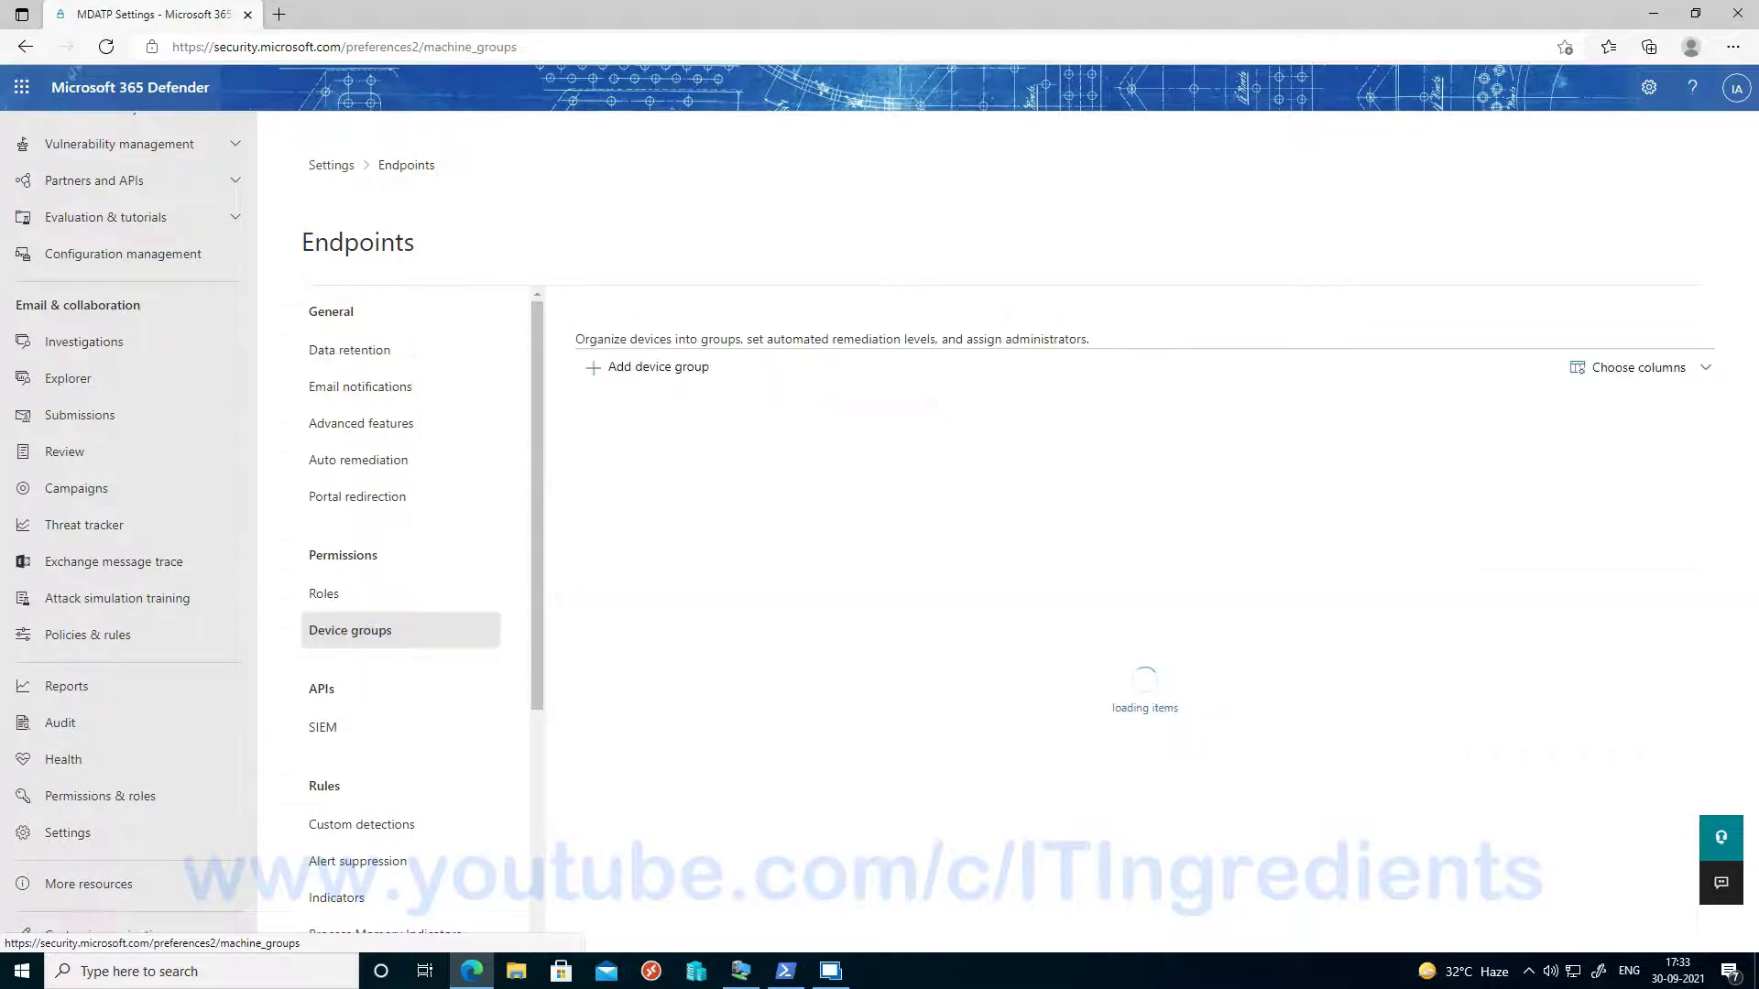
Start a new device group named windows-10-devices with Full automation remediation
click(639, 371)
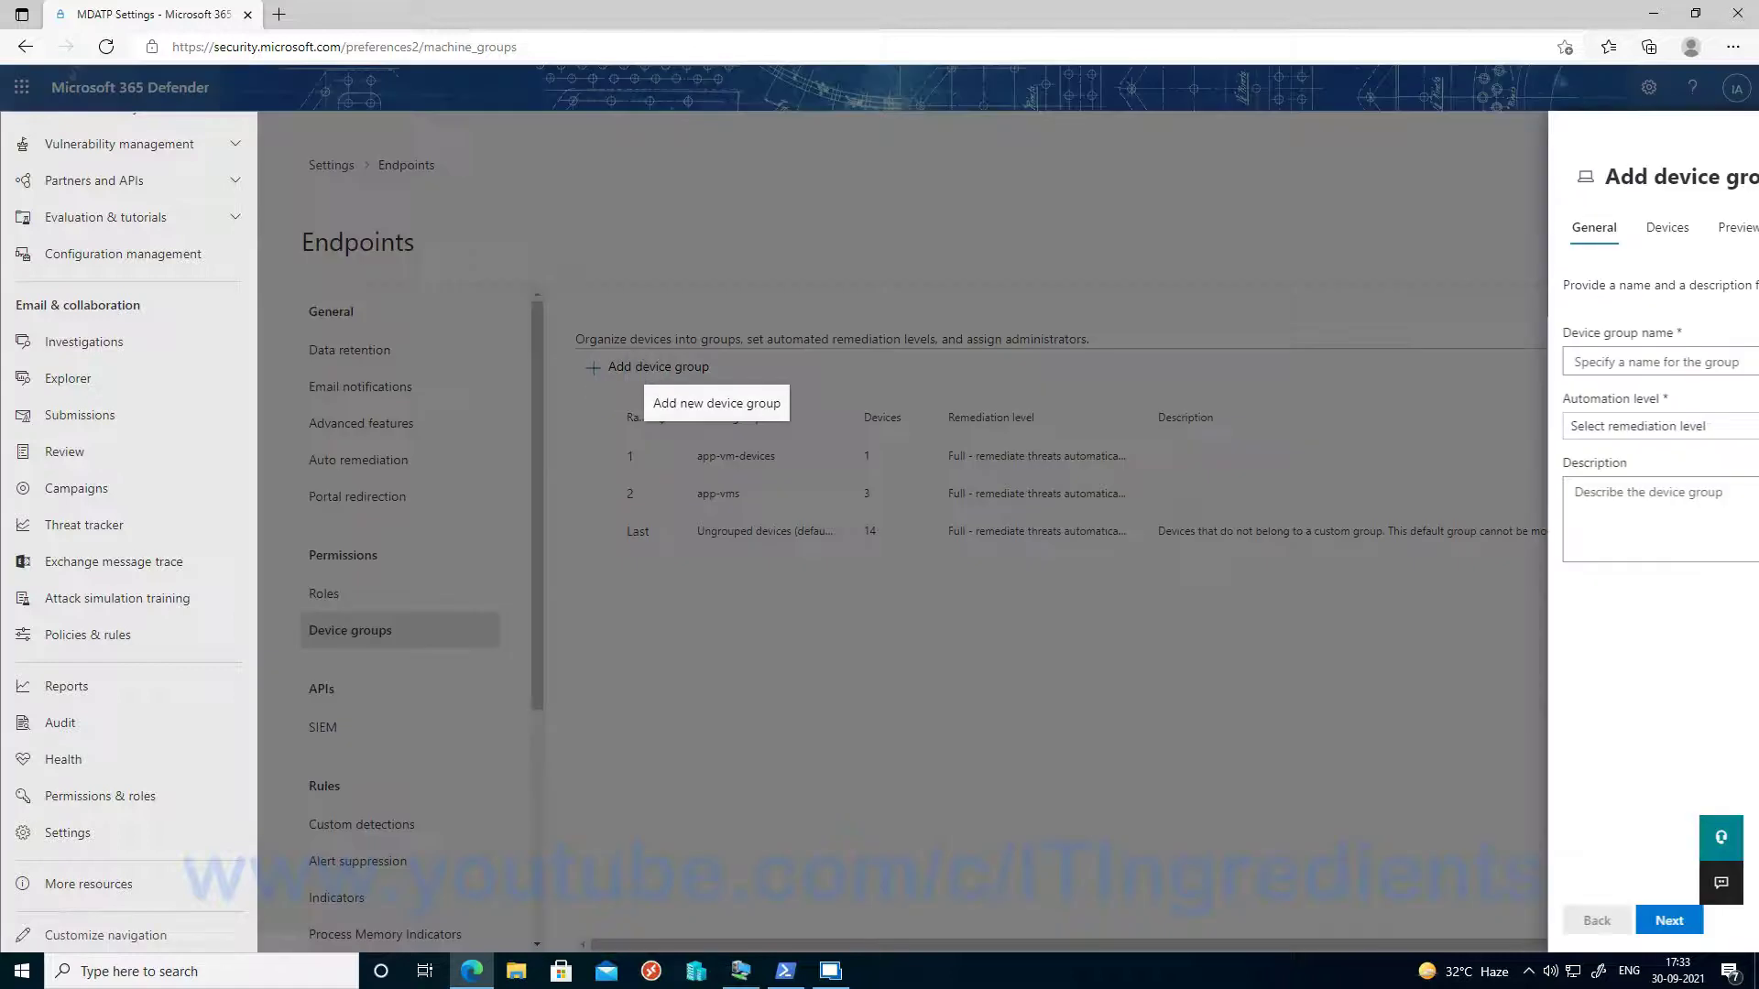
click(1012, 361)
text(windows-10-devices)
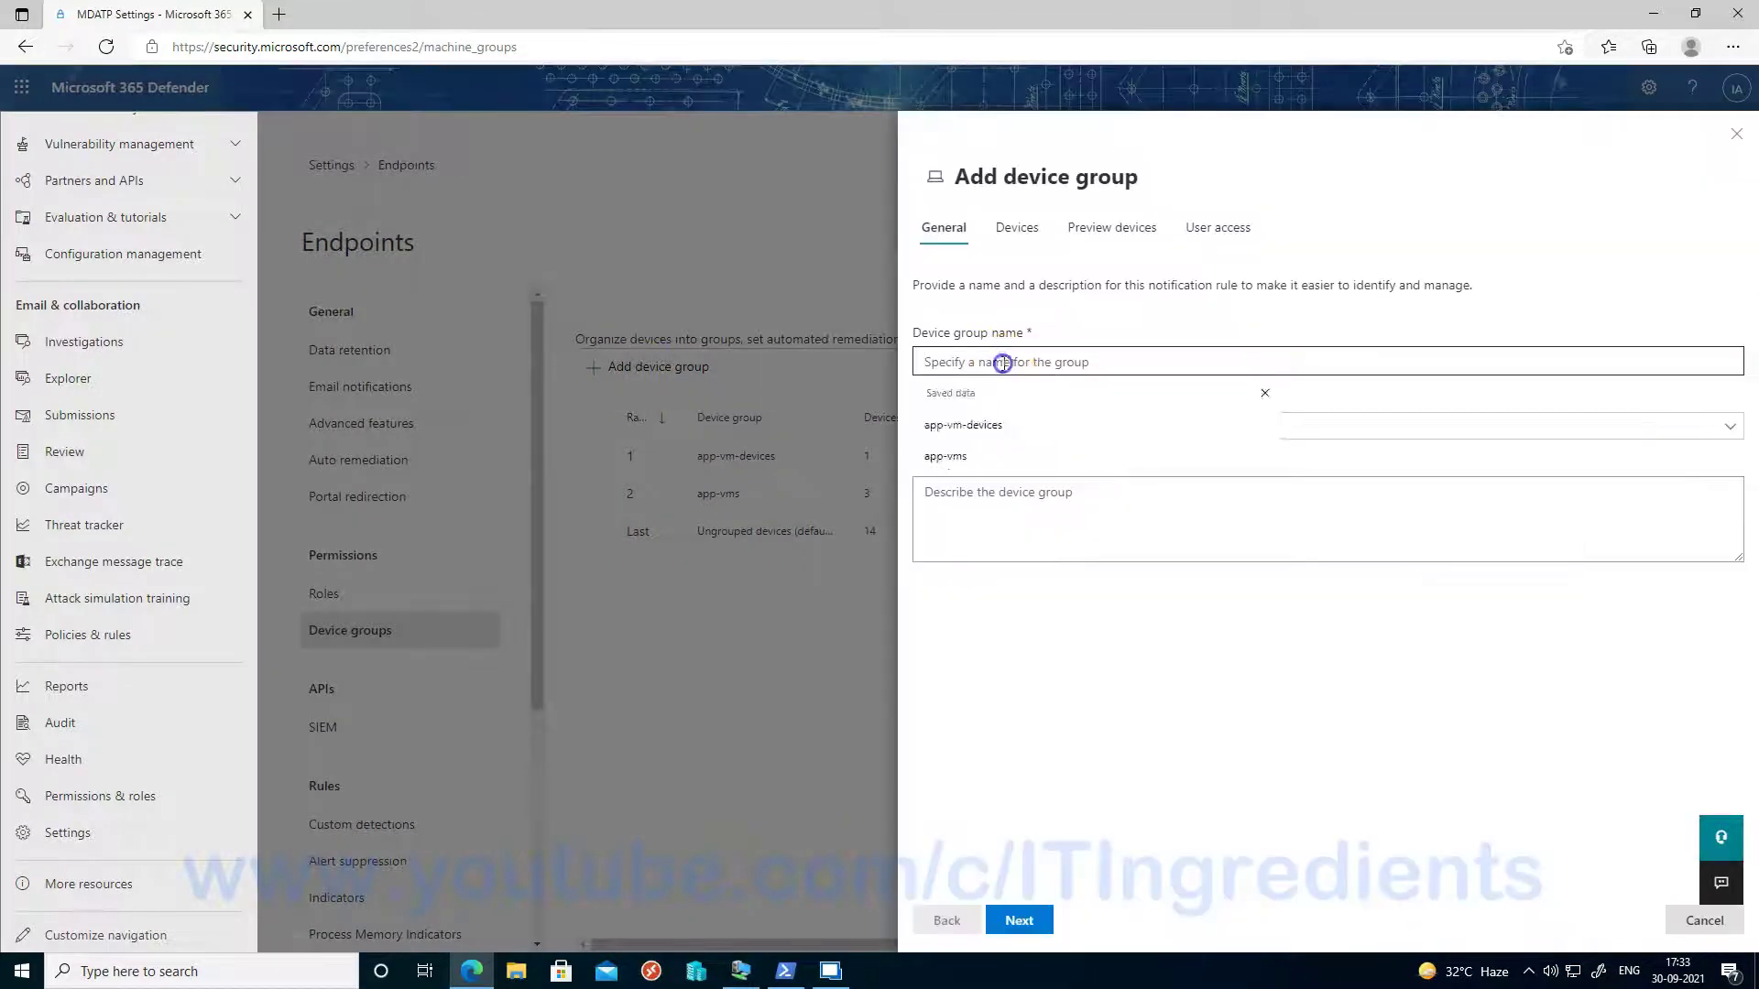
click(1009, 433)
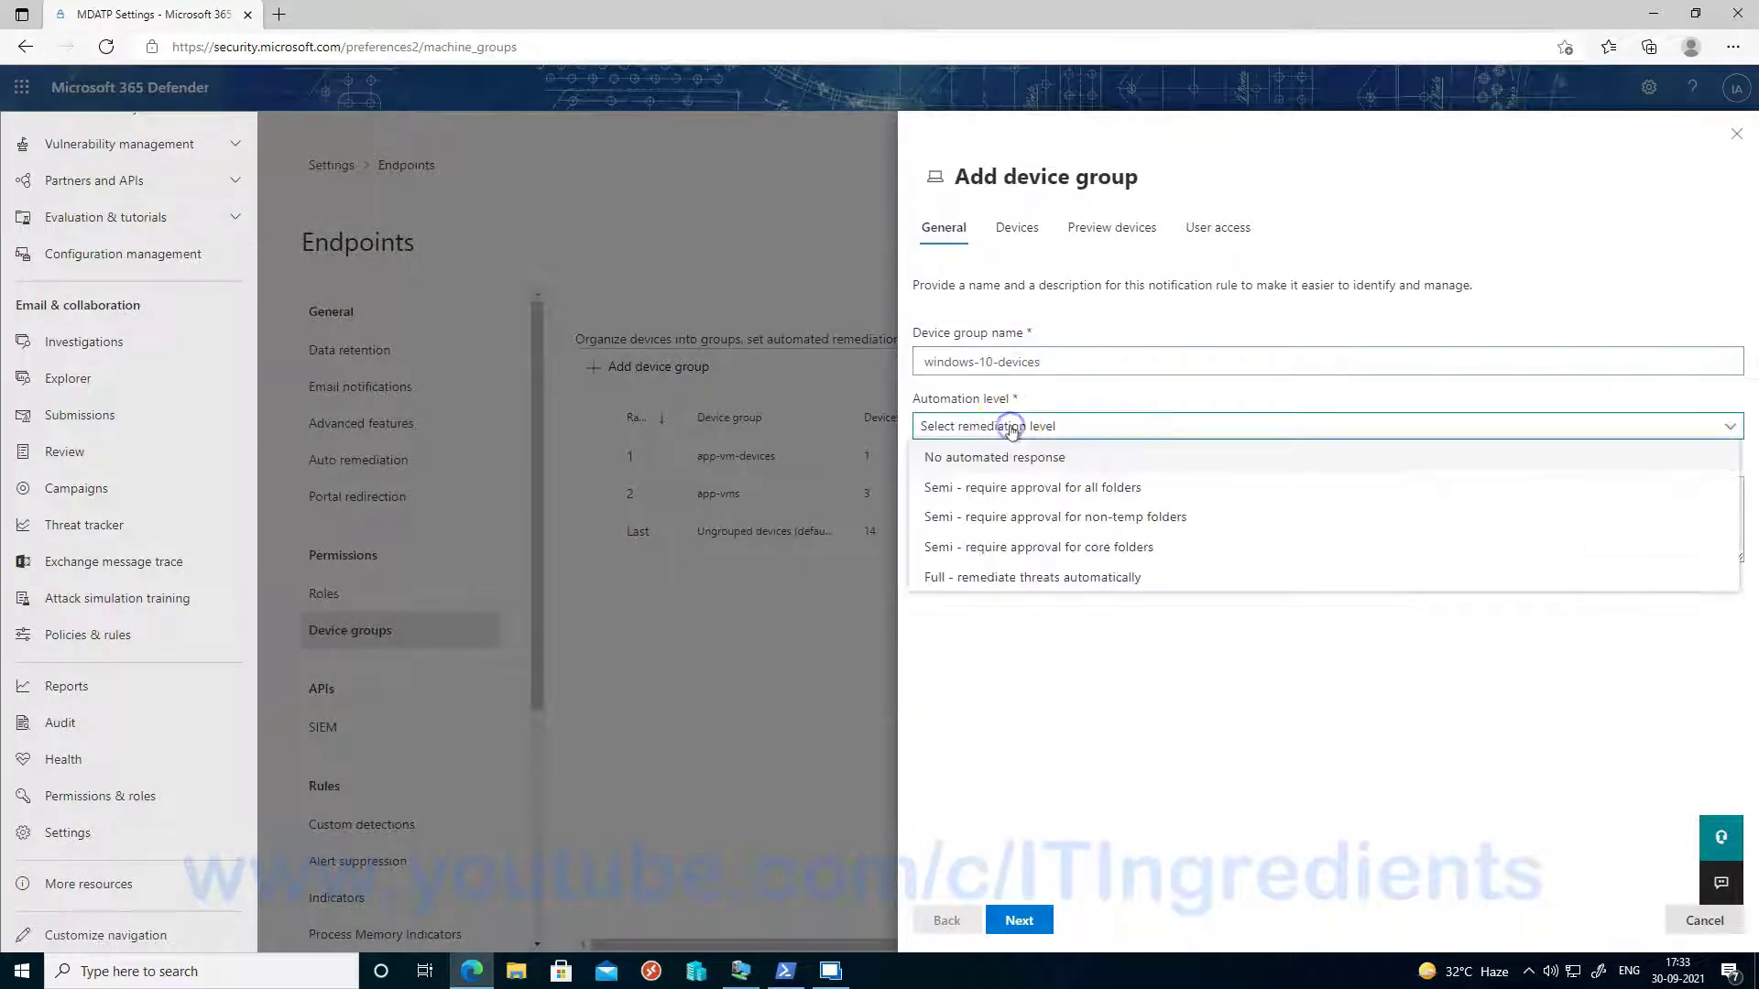
click(1006, 574)
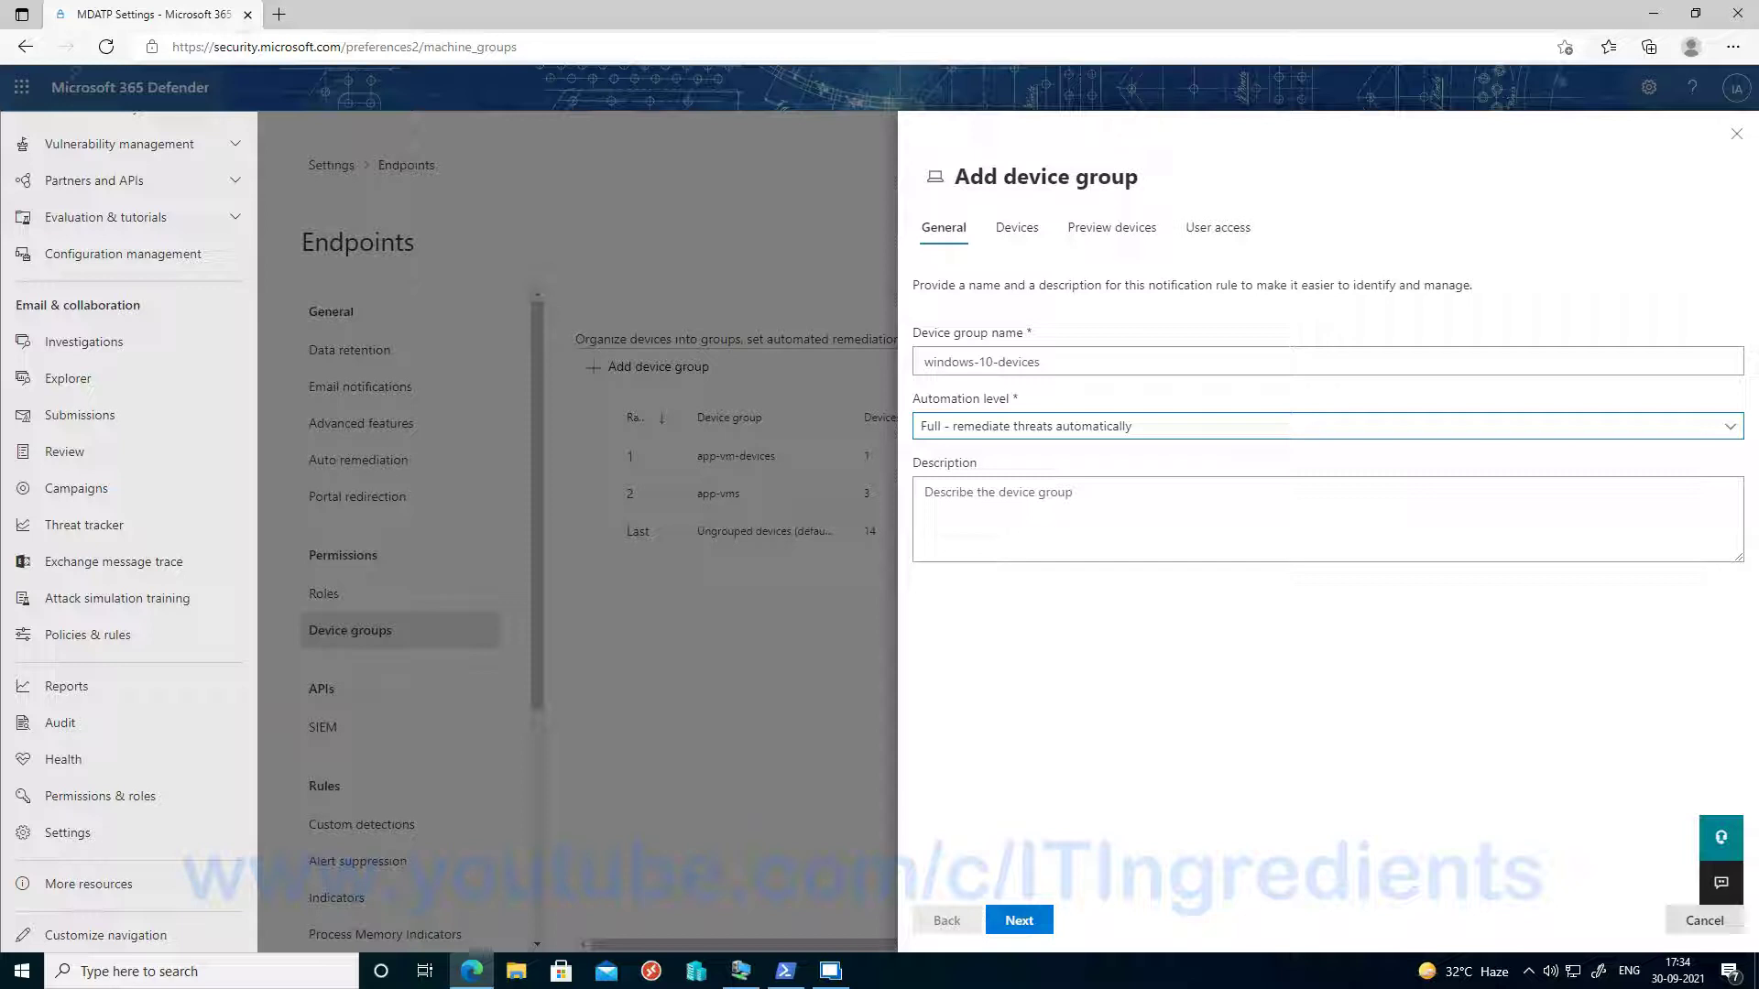
Add the rule Name starts with app-vm-0, preview matching devices, and finish the group
click(1019, 920)
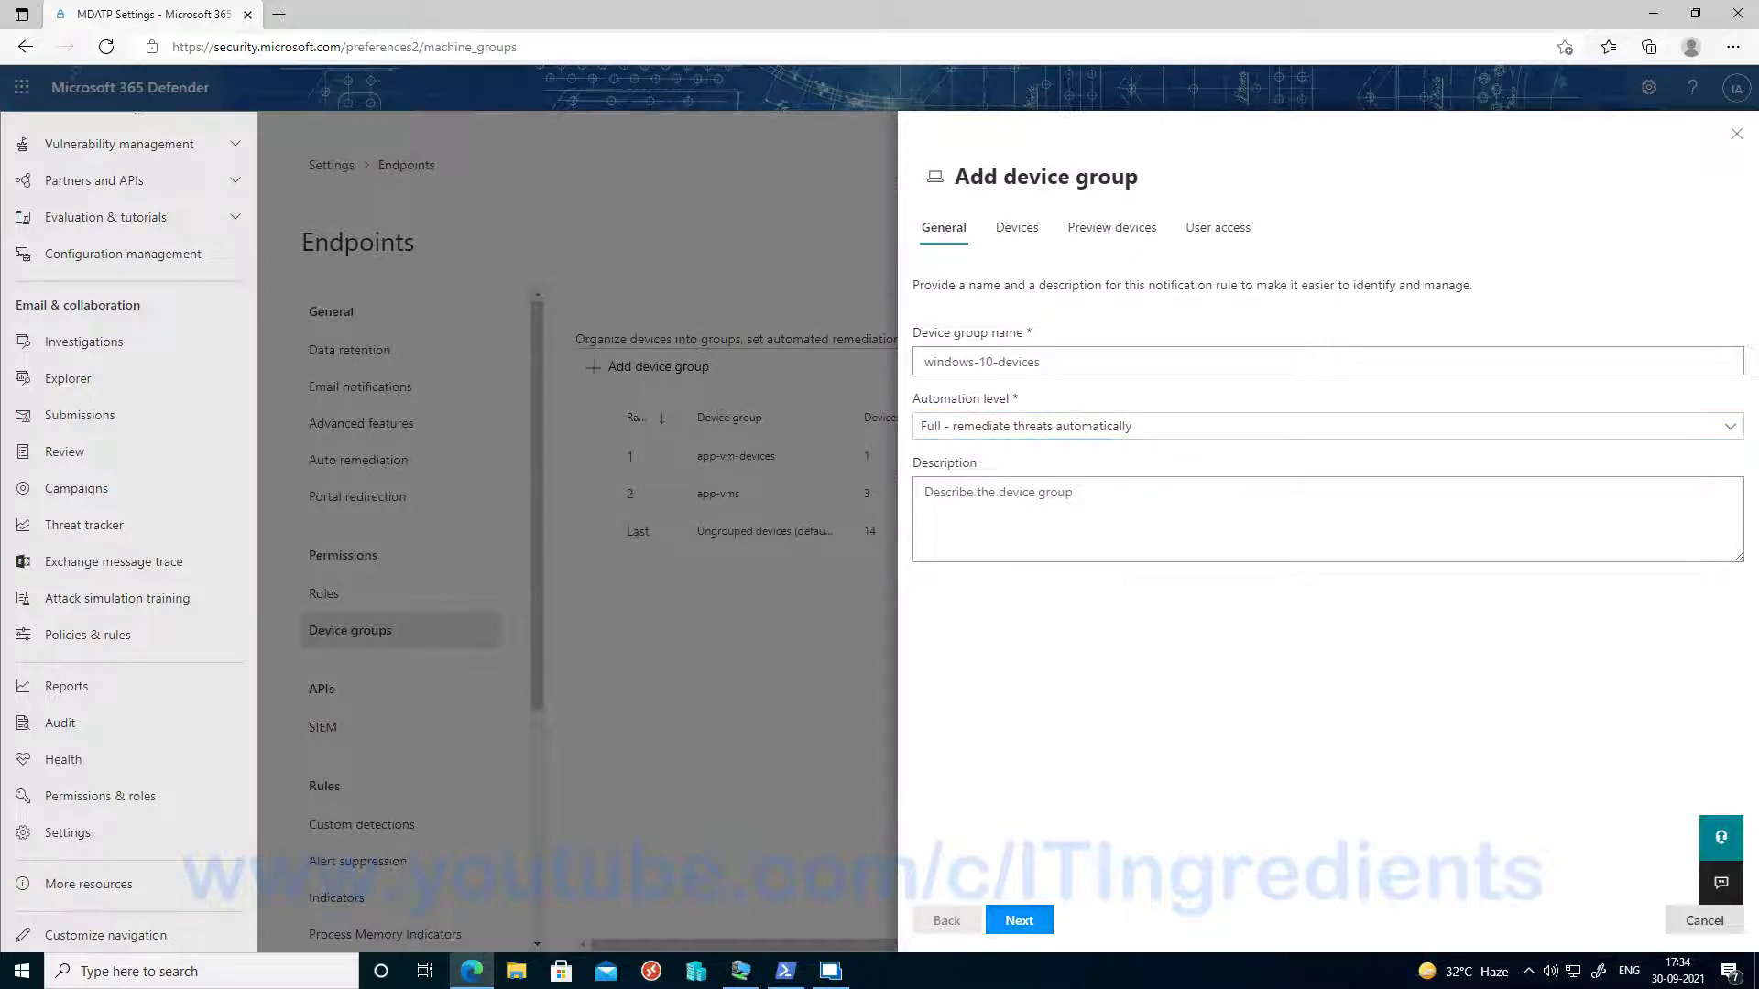
click(1413, 369)
text(app-vm-0)
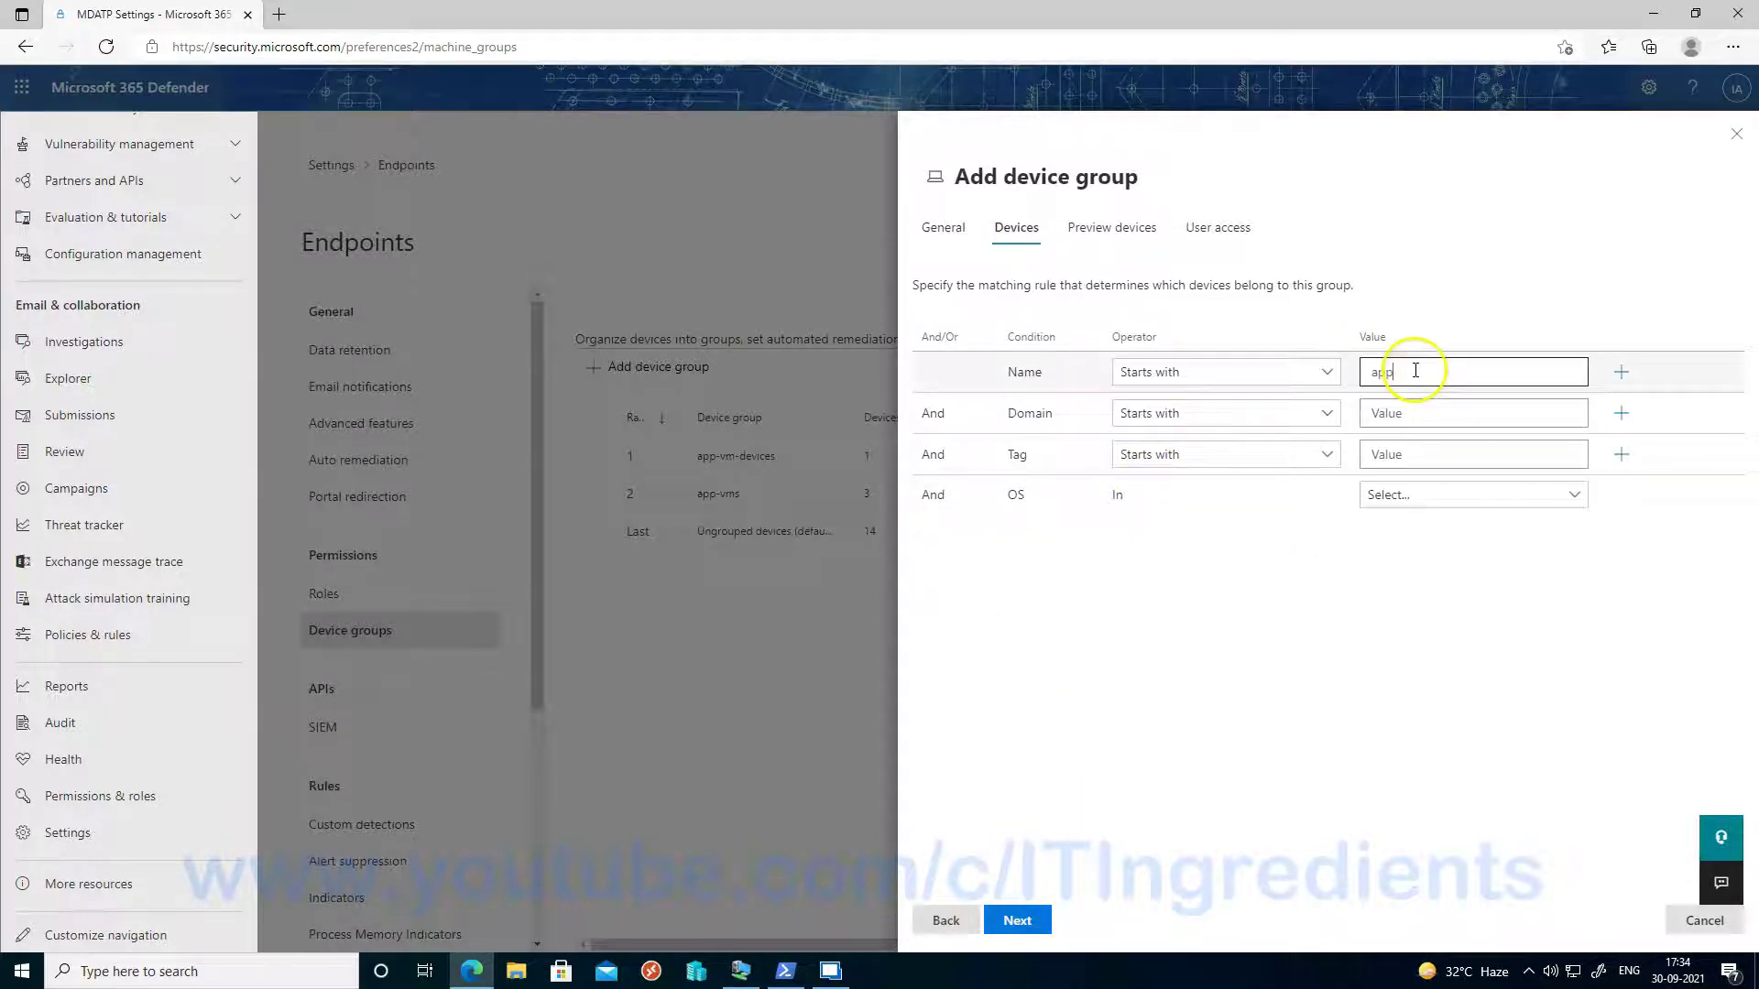
click(1018, 922)
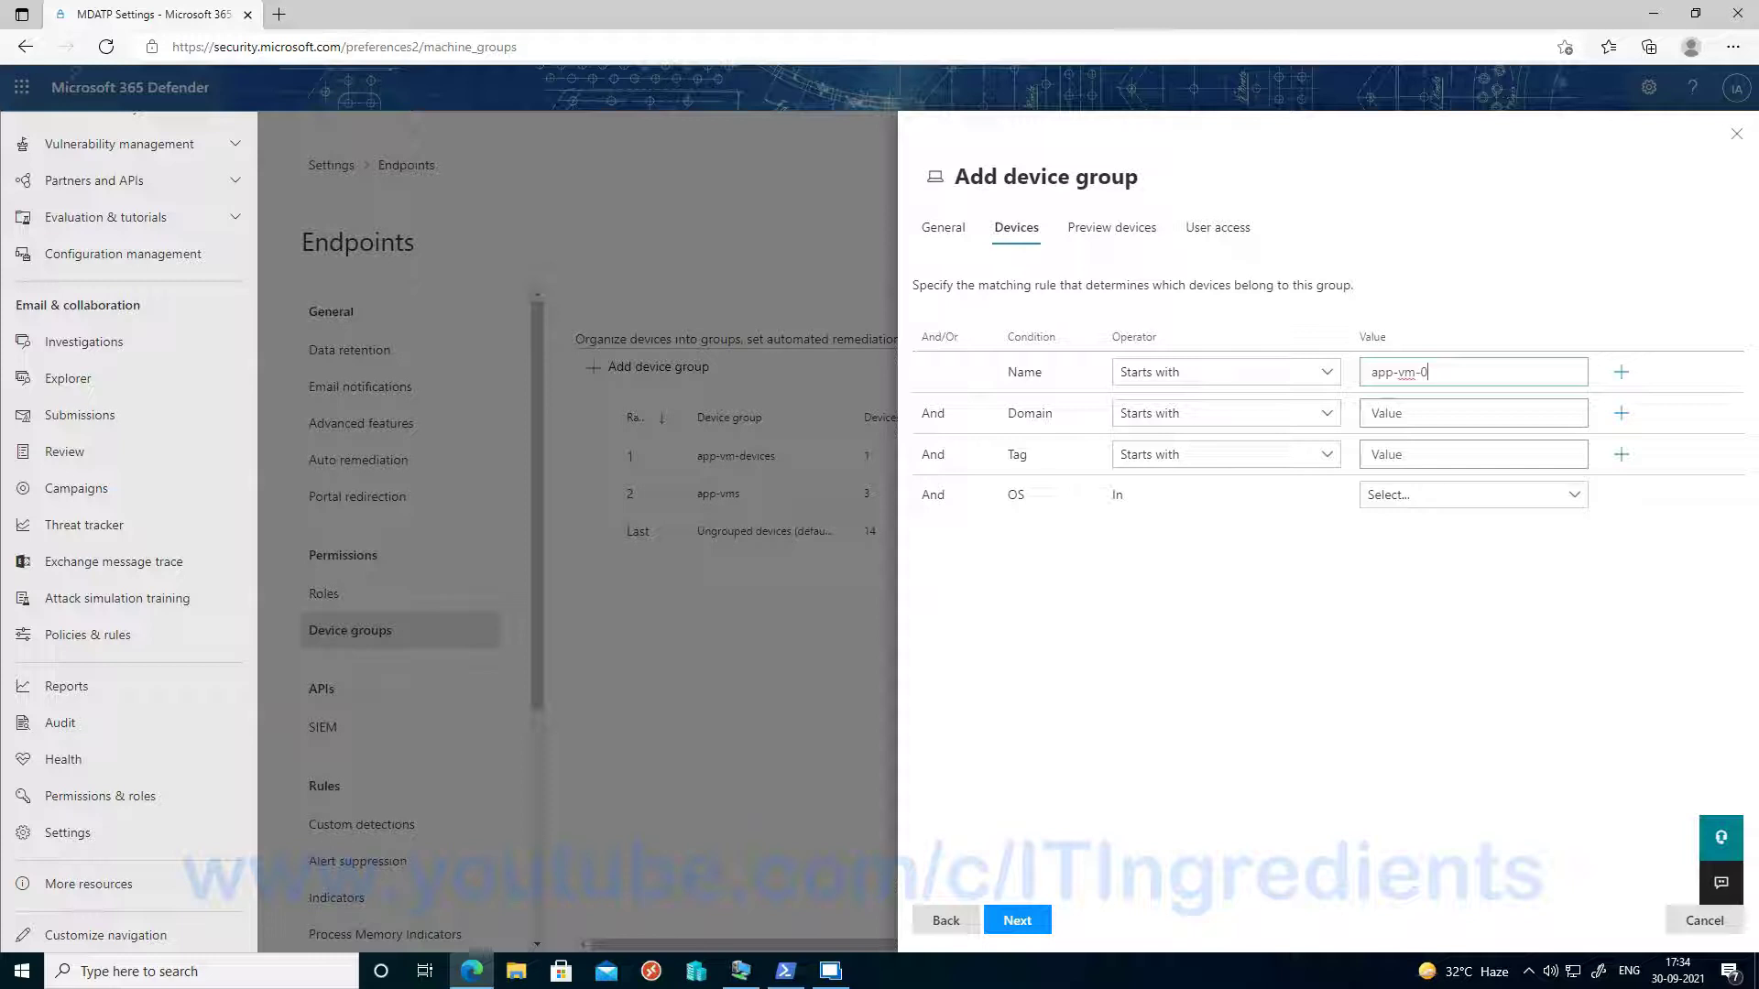
click(1018, 922)
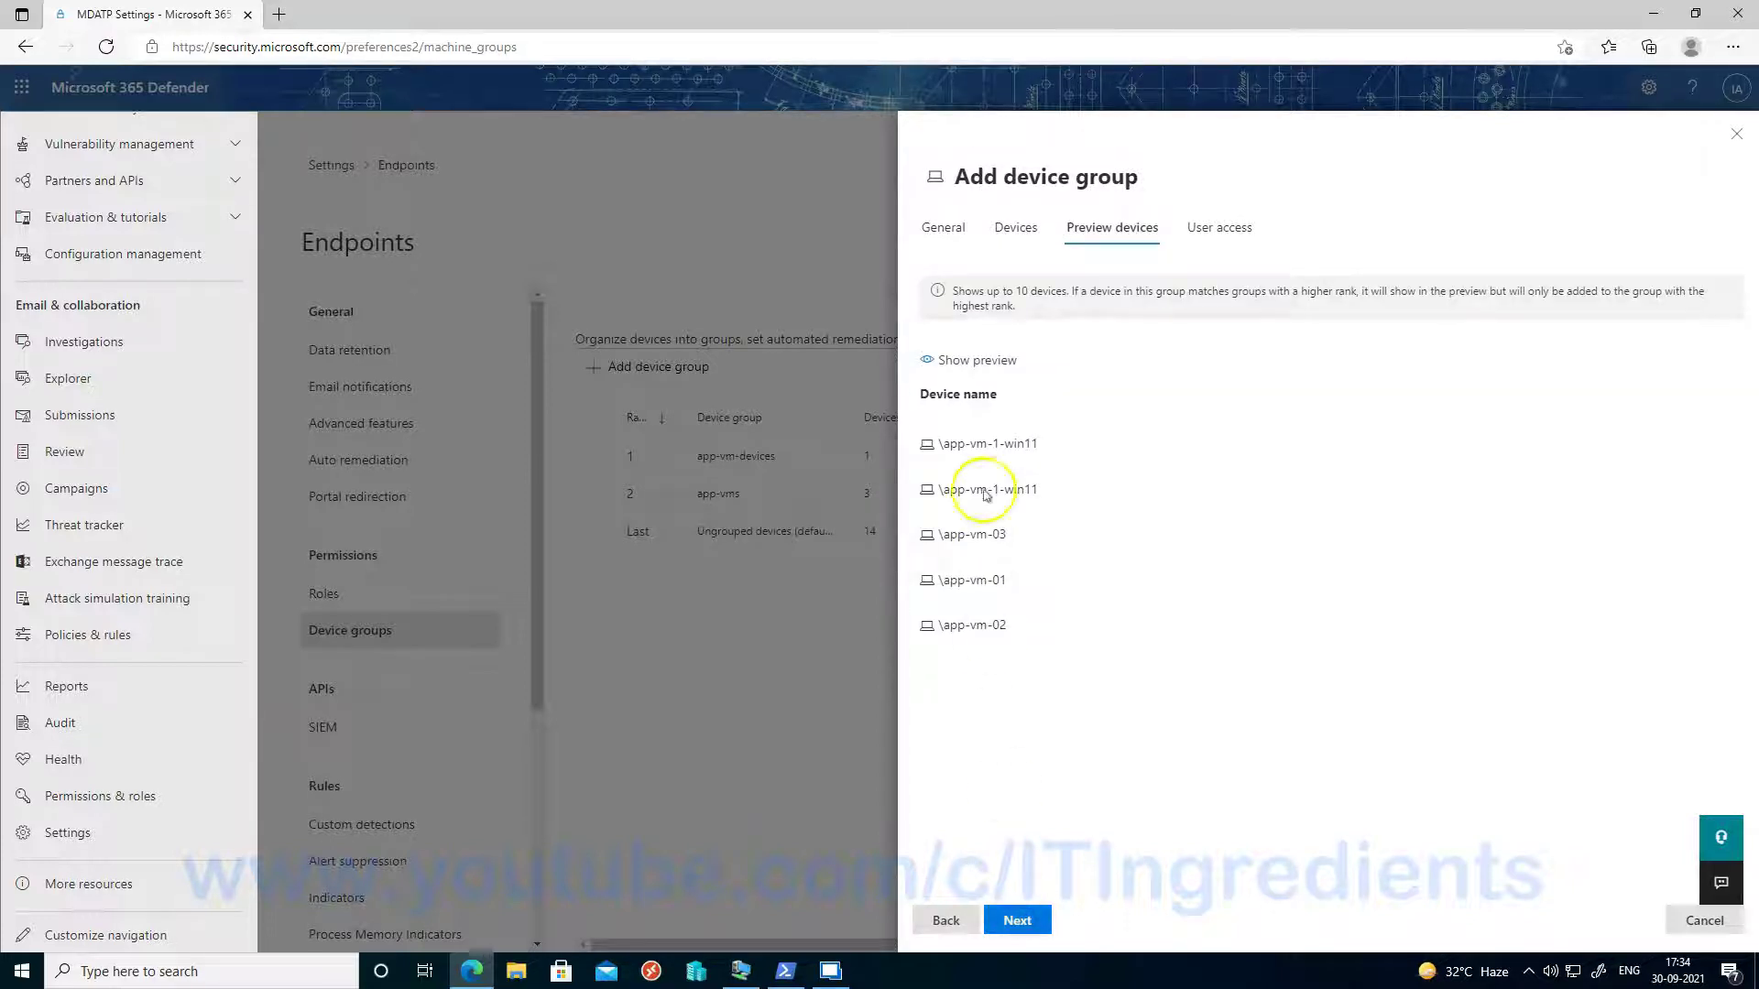
click(984, 371)
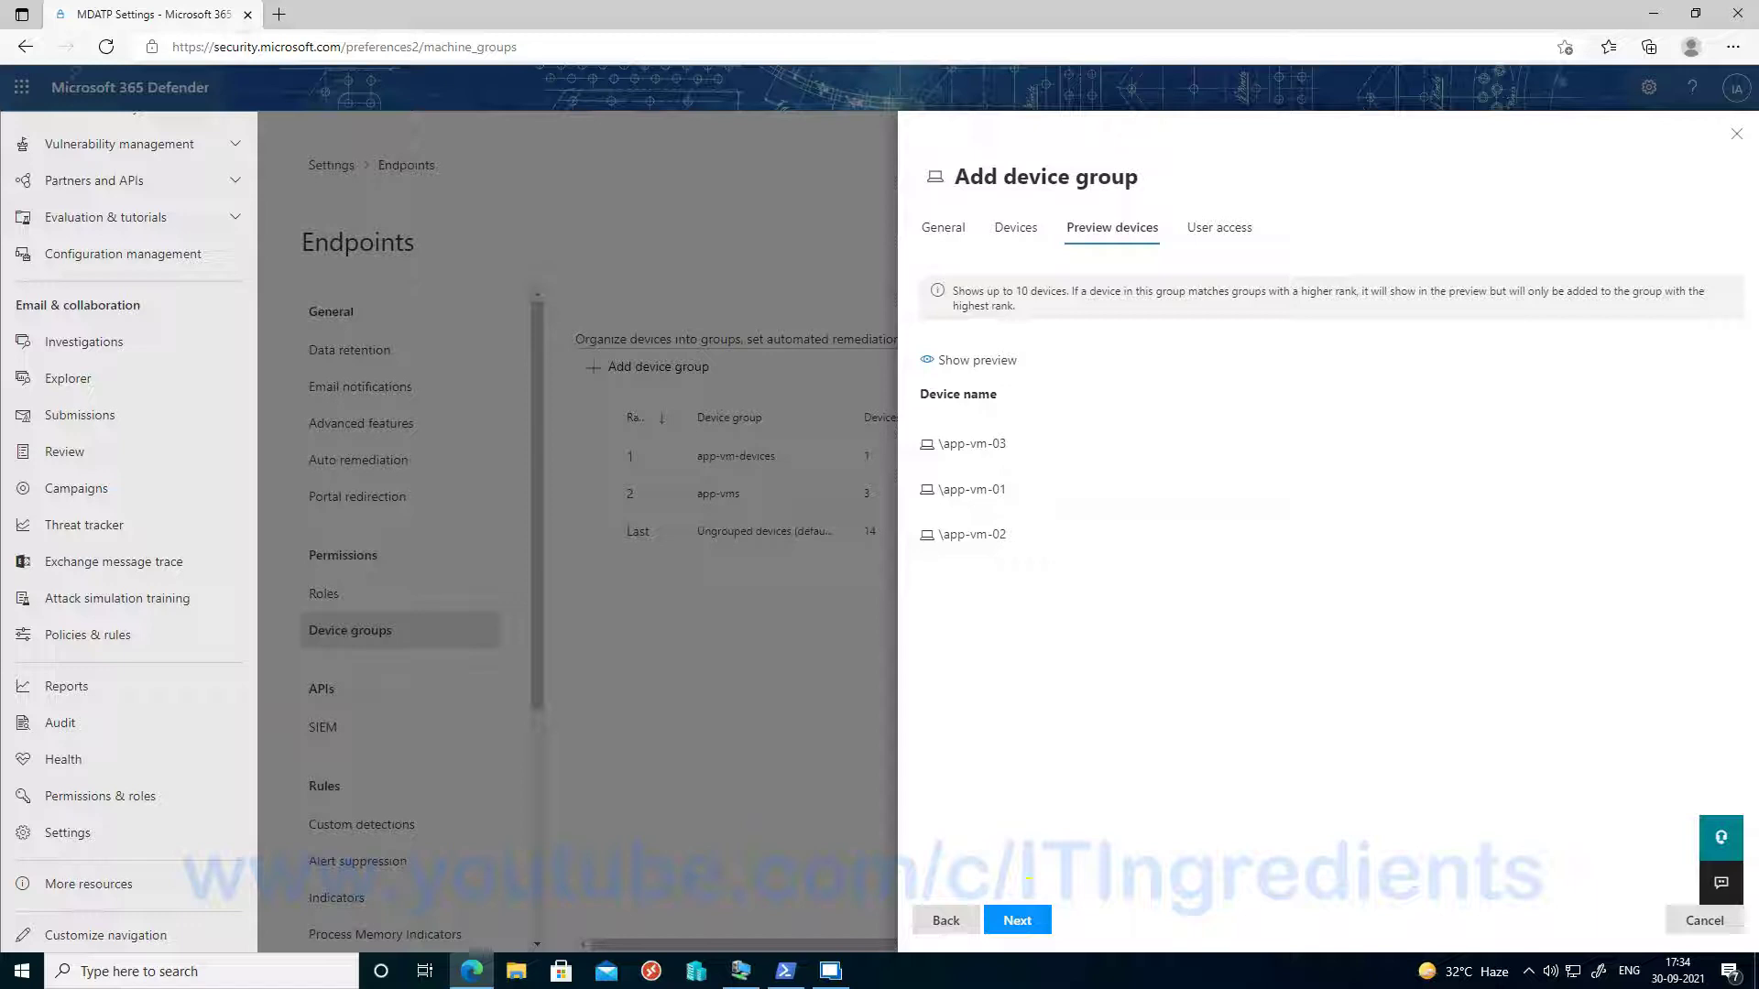
click(1020, 920)
click(1020, 919)
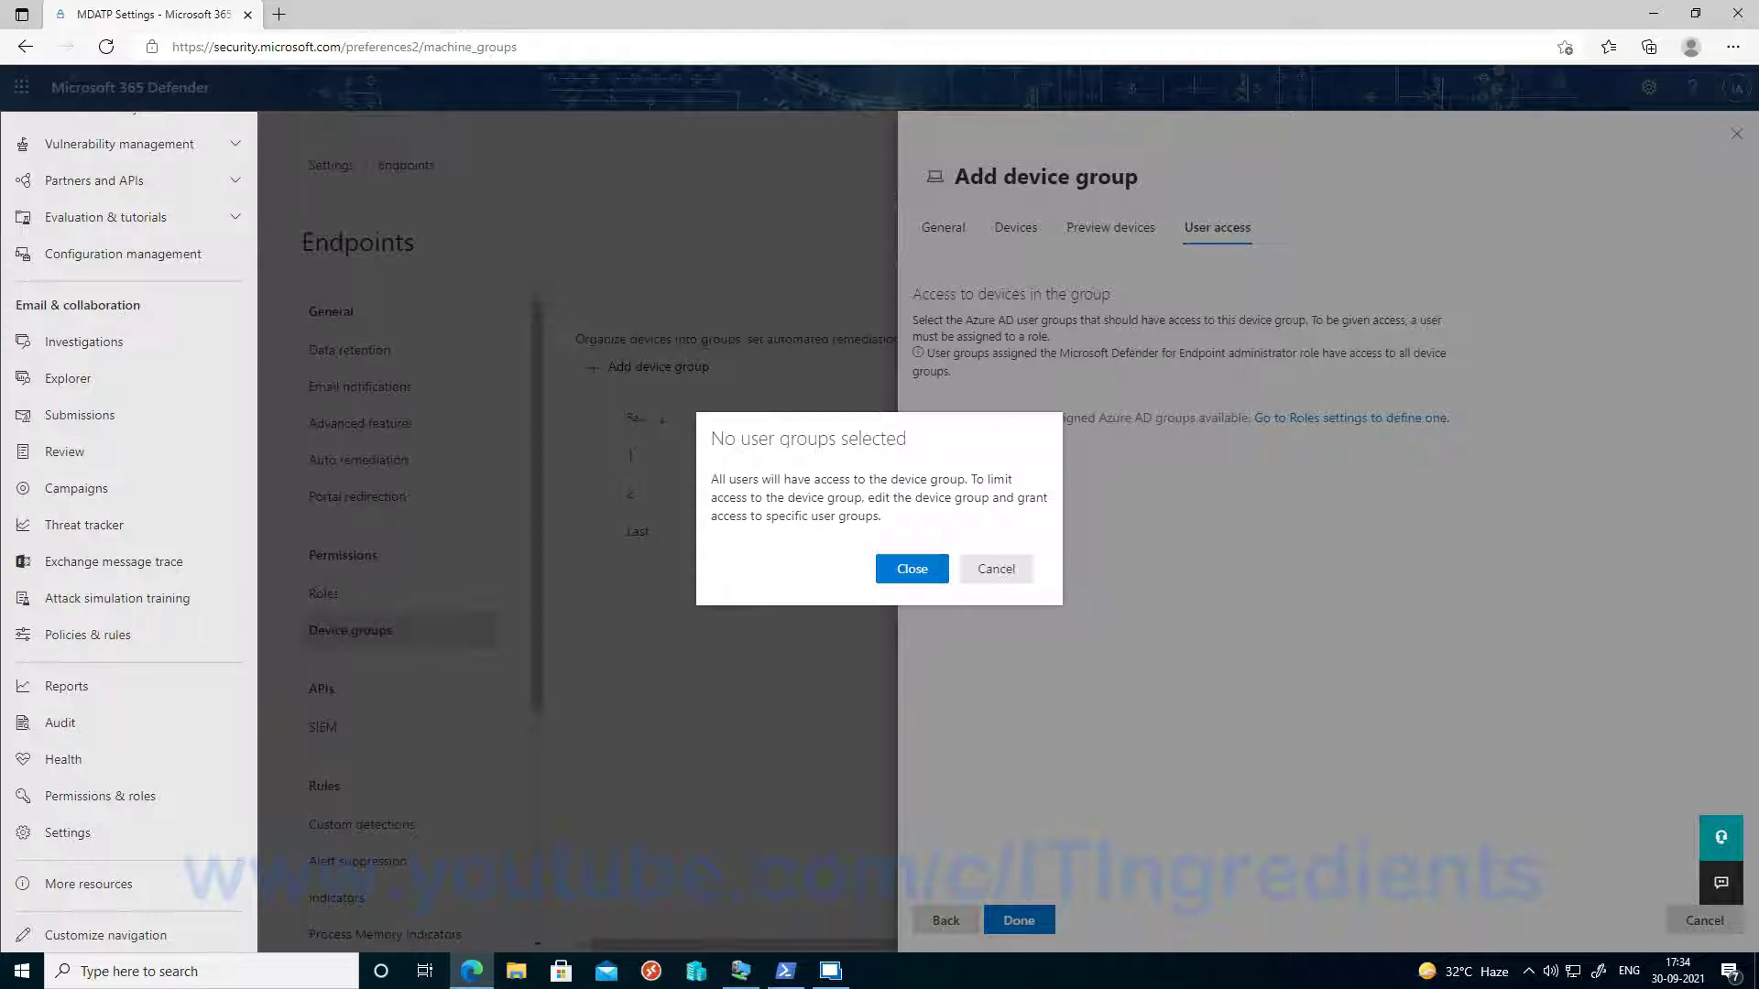
click(911, 569)
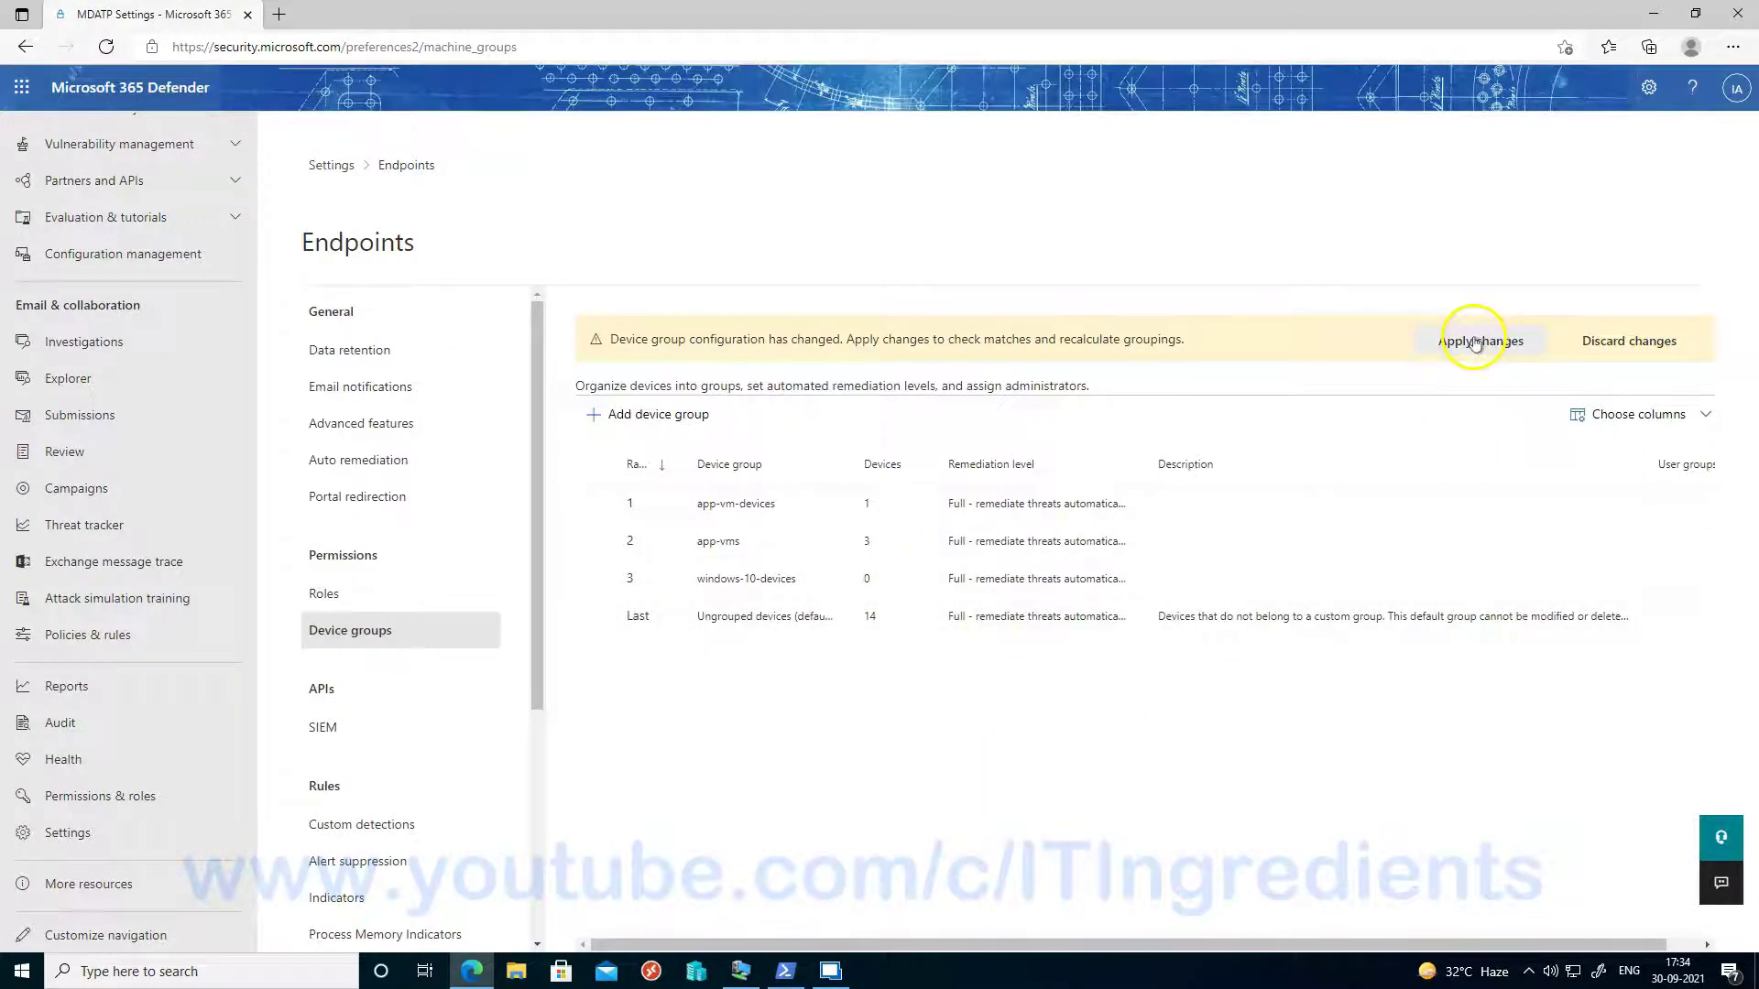
Apply the pending device group changes and open the Web content filtering page under Rules
click(1474, 343)
scroll(368, 731, down, 3)
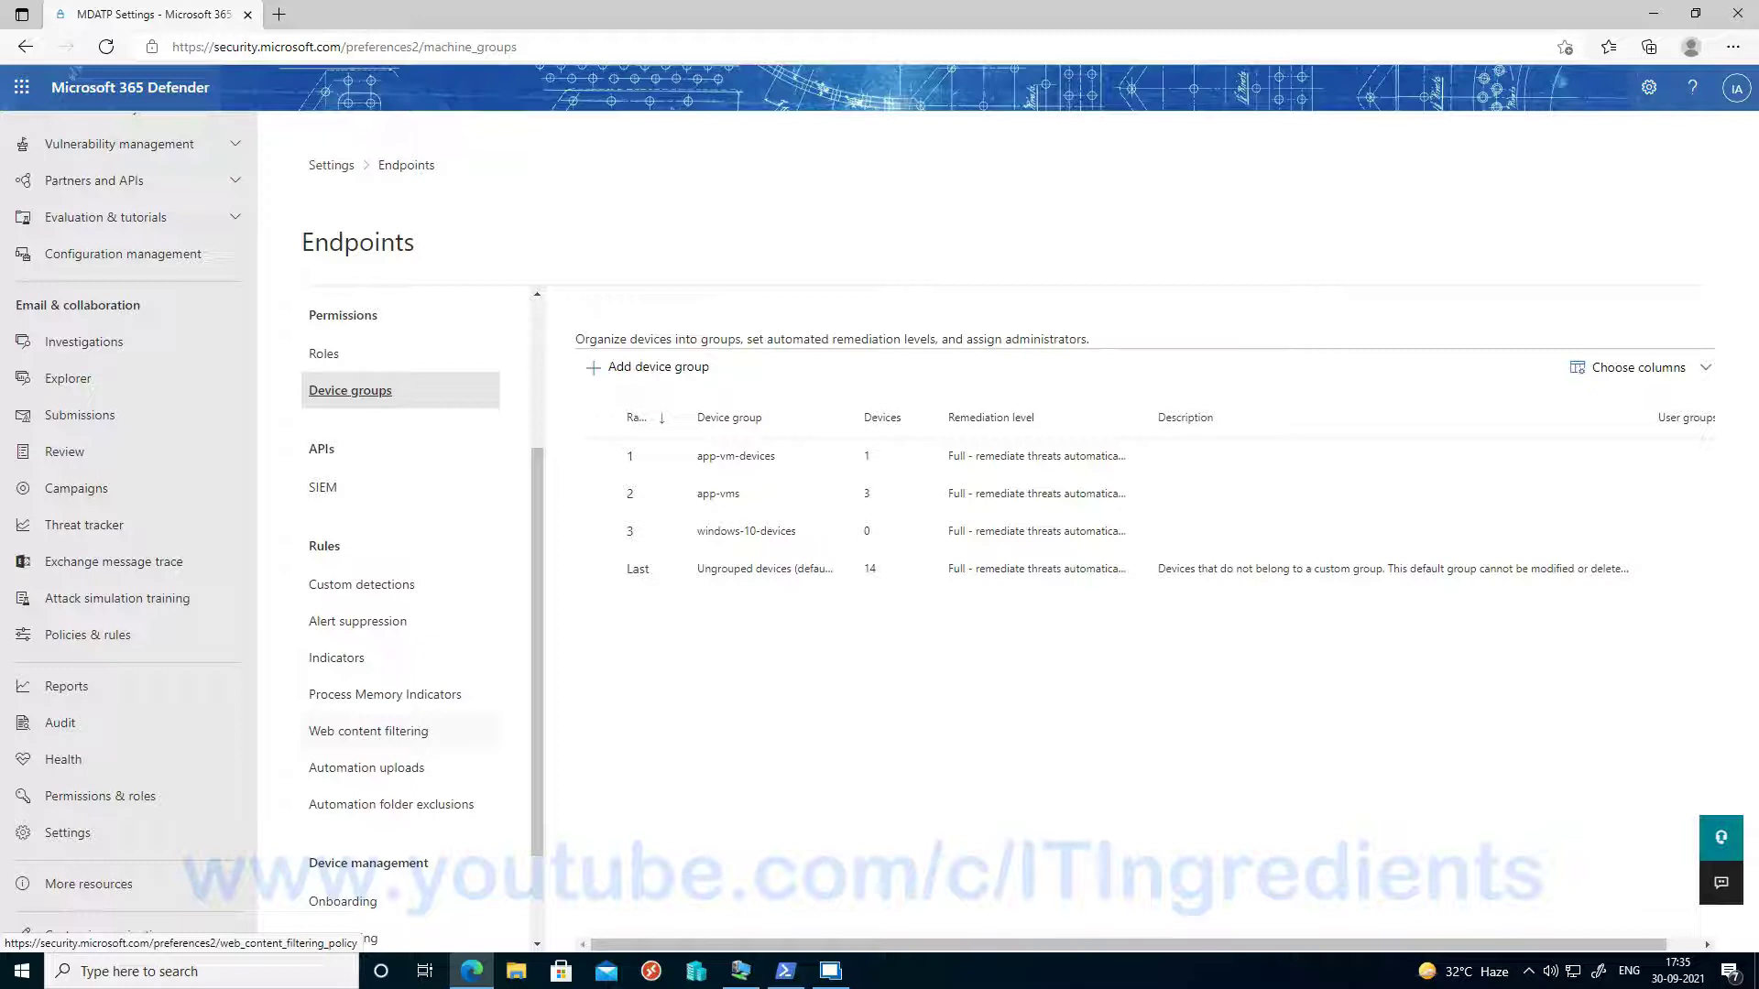
click(352, 734)
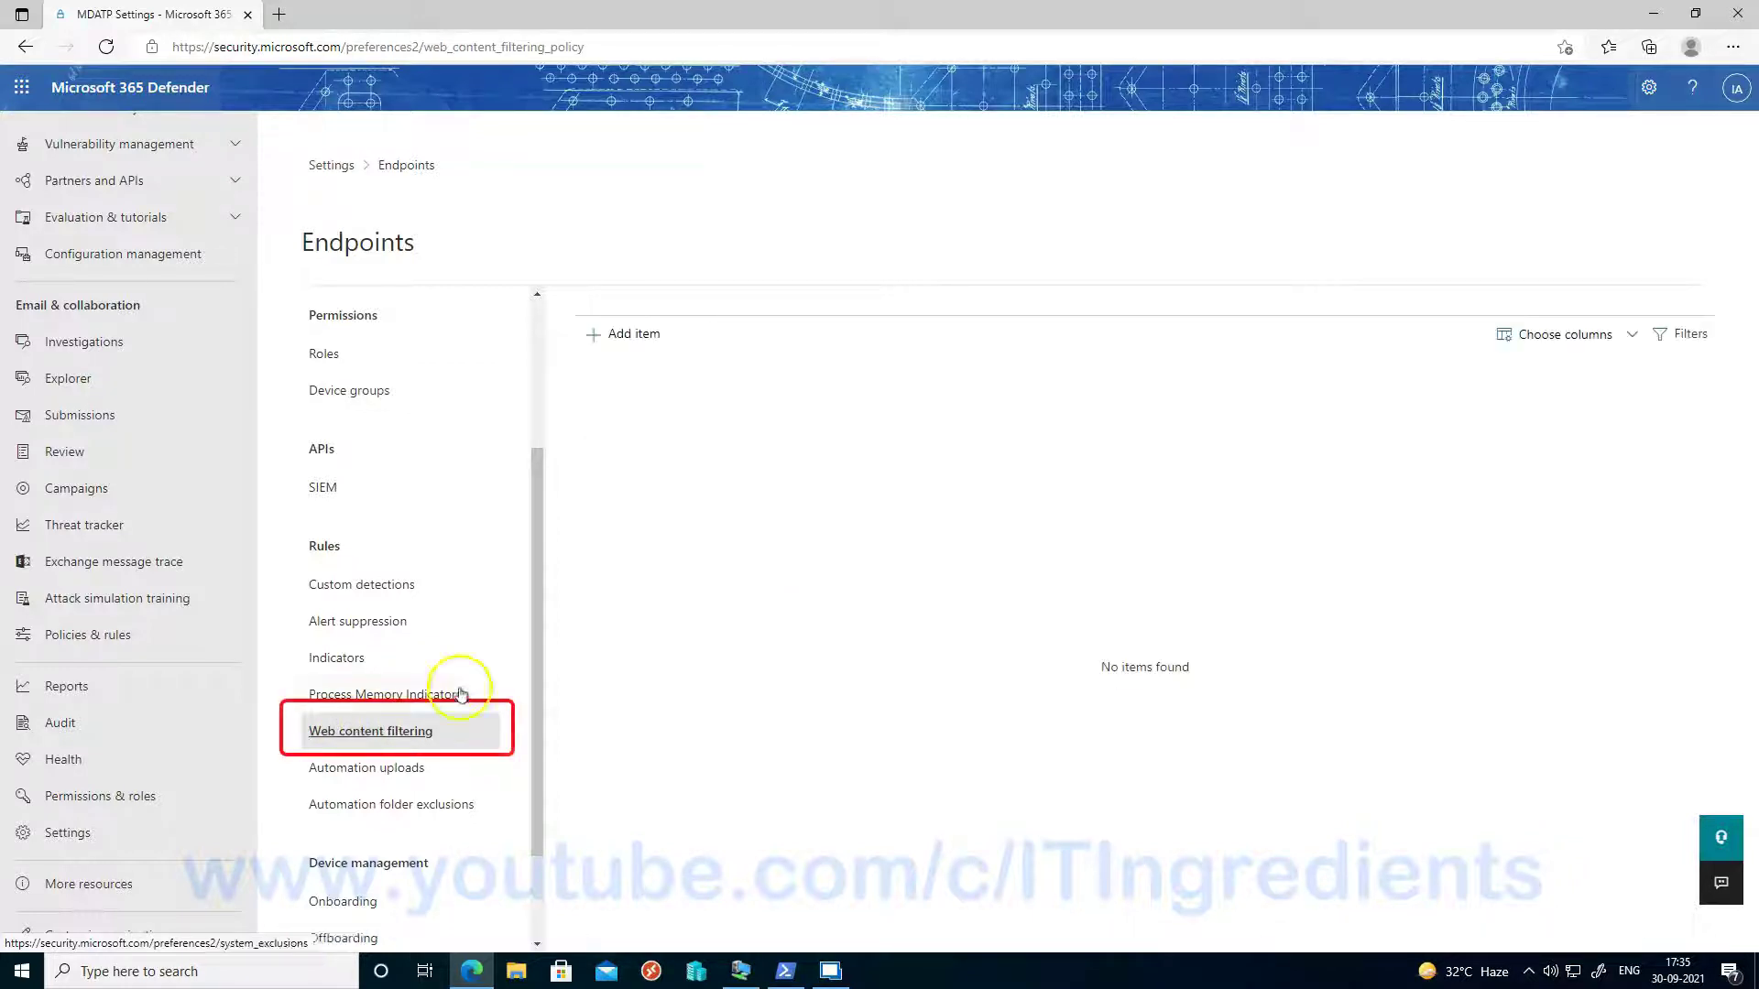
Start a new web content filtering policy named 'Blocked Categories'
click(631, 337)
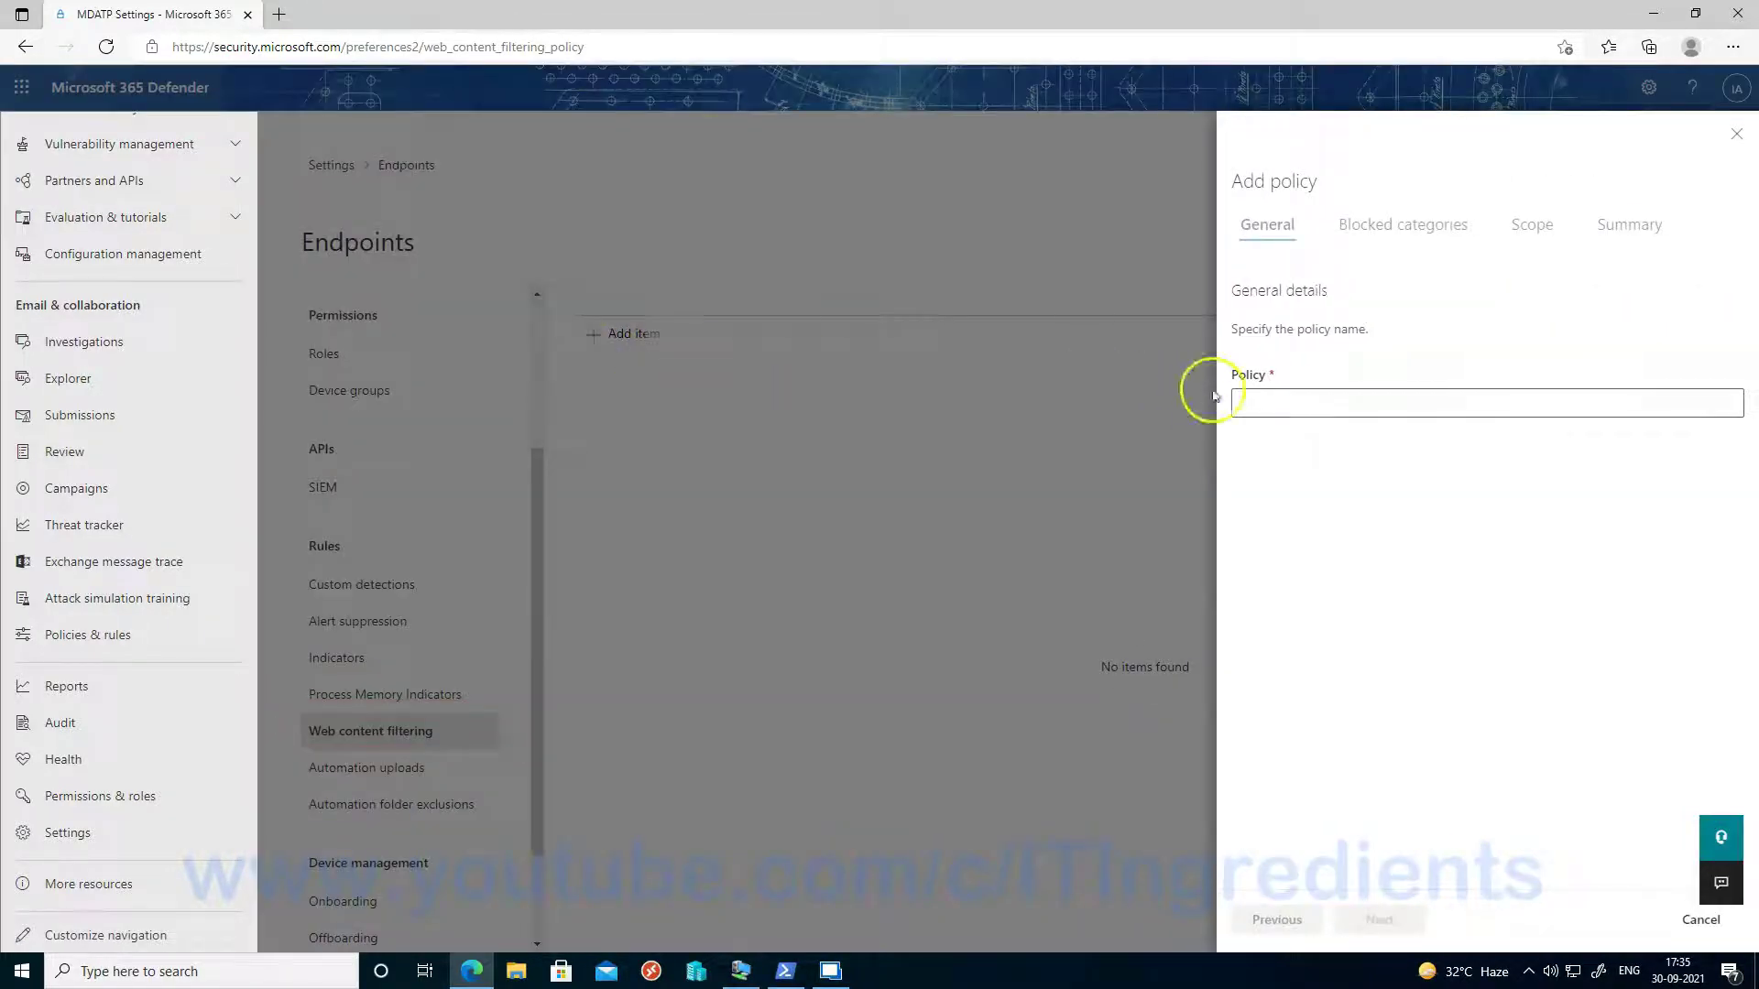
click(1286, 401)
text(Blocked Categories)
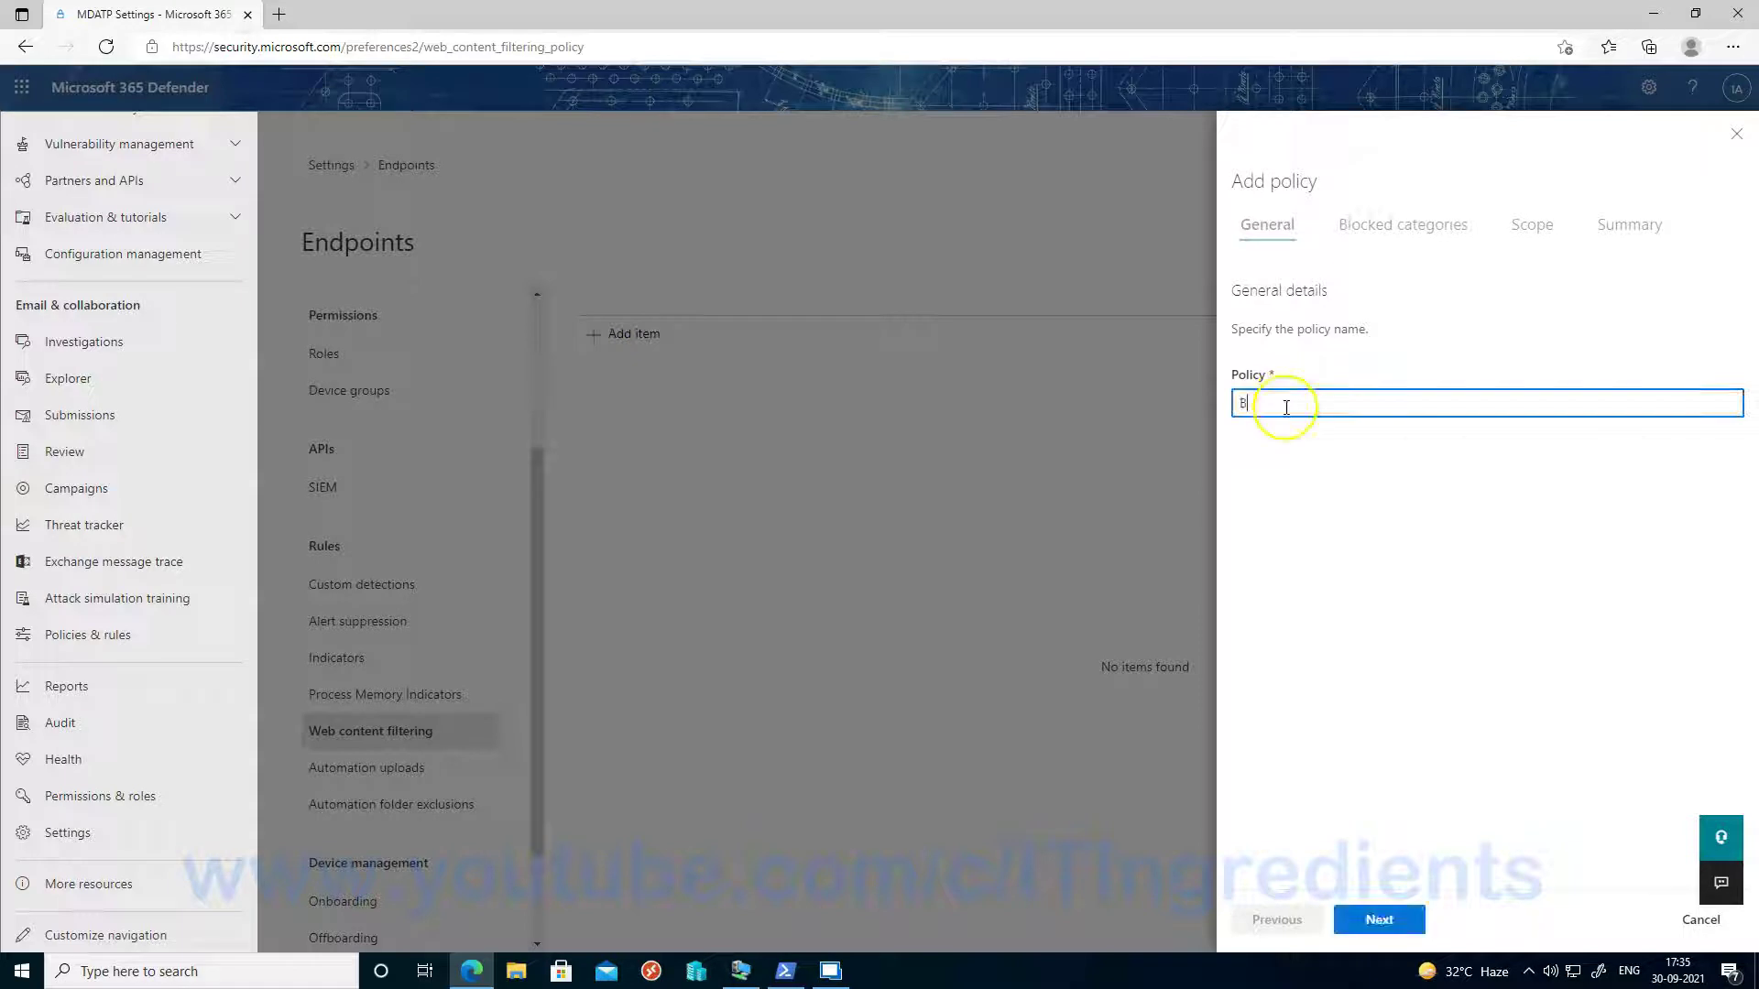
click(1377, 921)
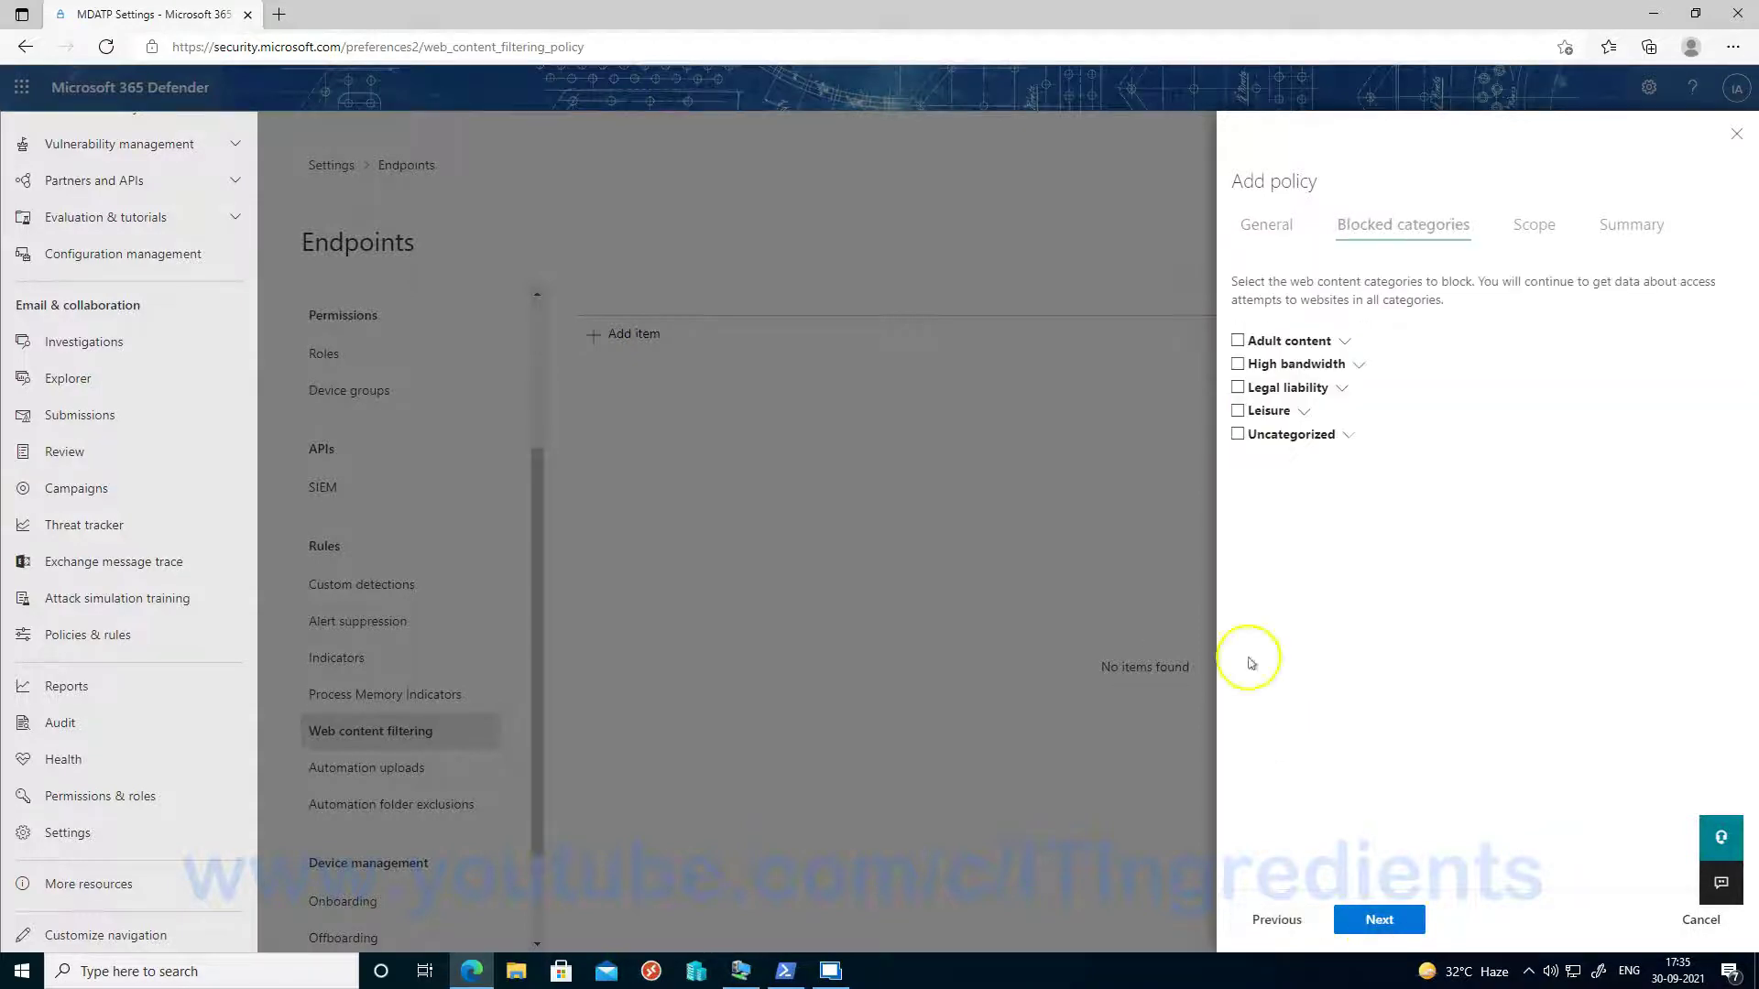
Block Streaming media & downloads, Hacking, Illegal software and Weapons
click(1356, 364)
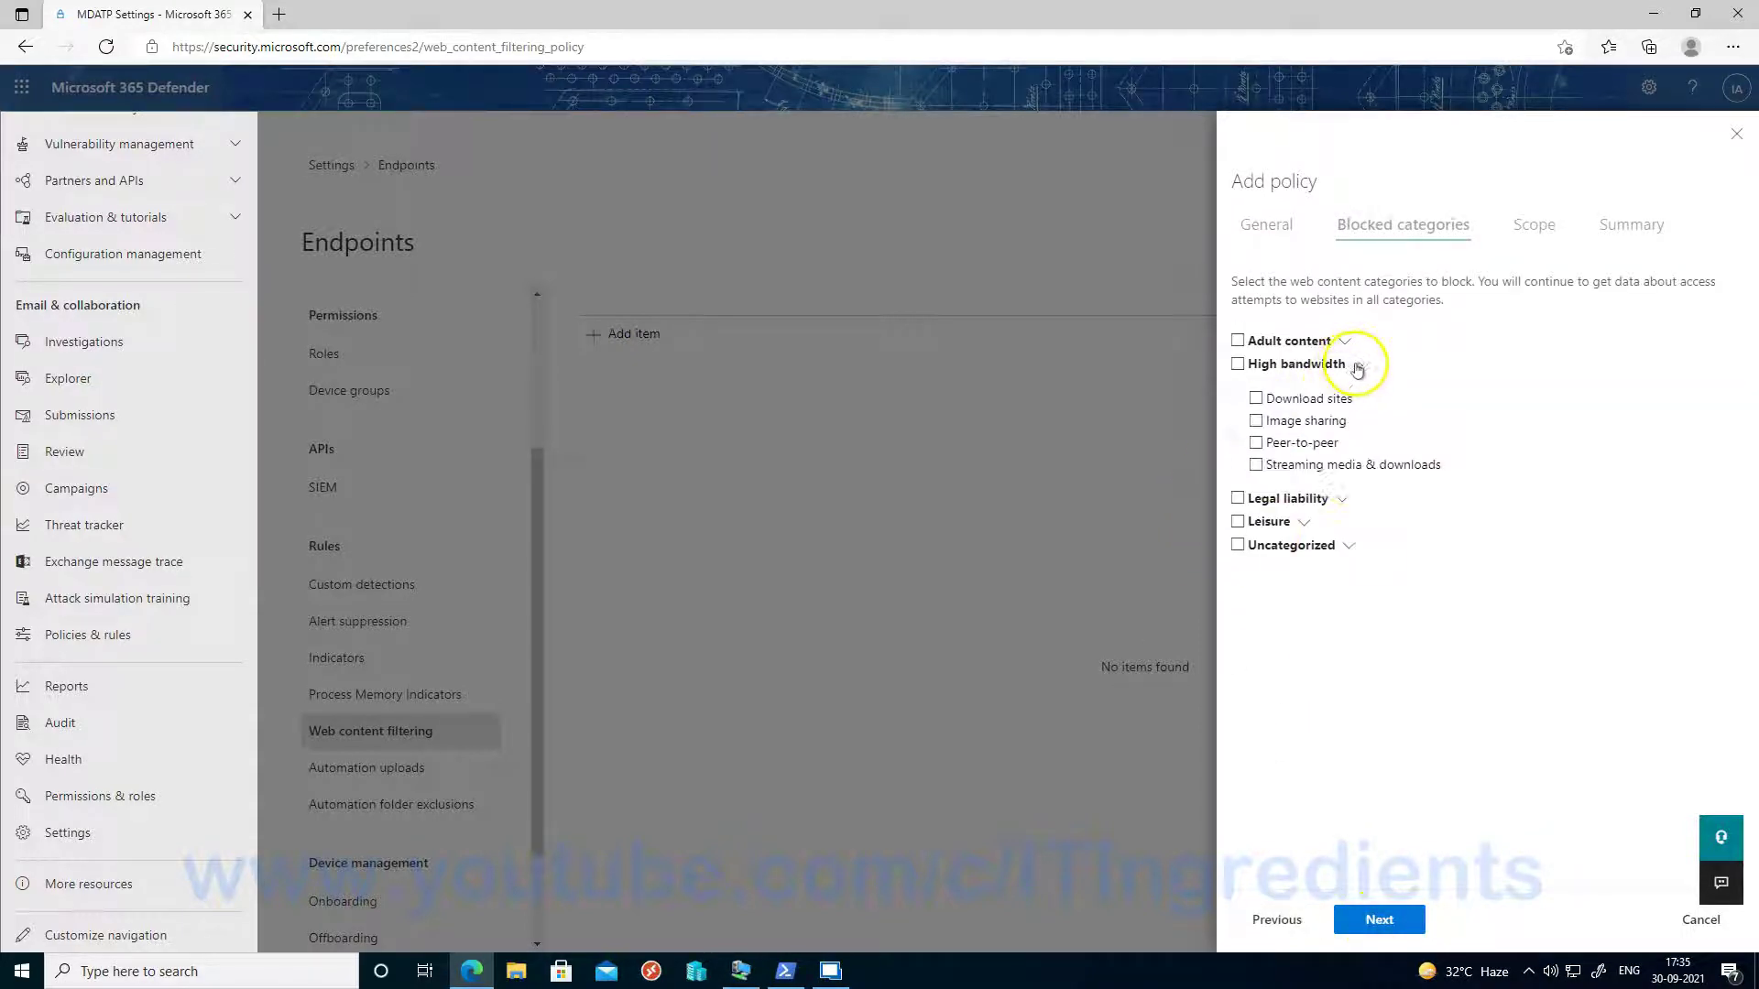
click(1255, 464)
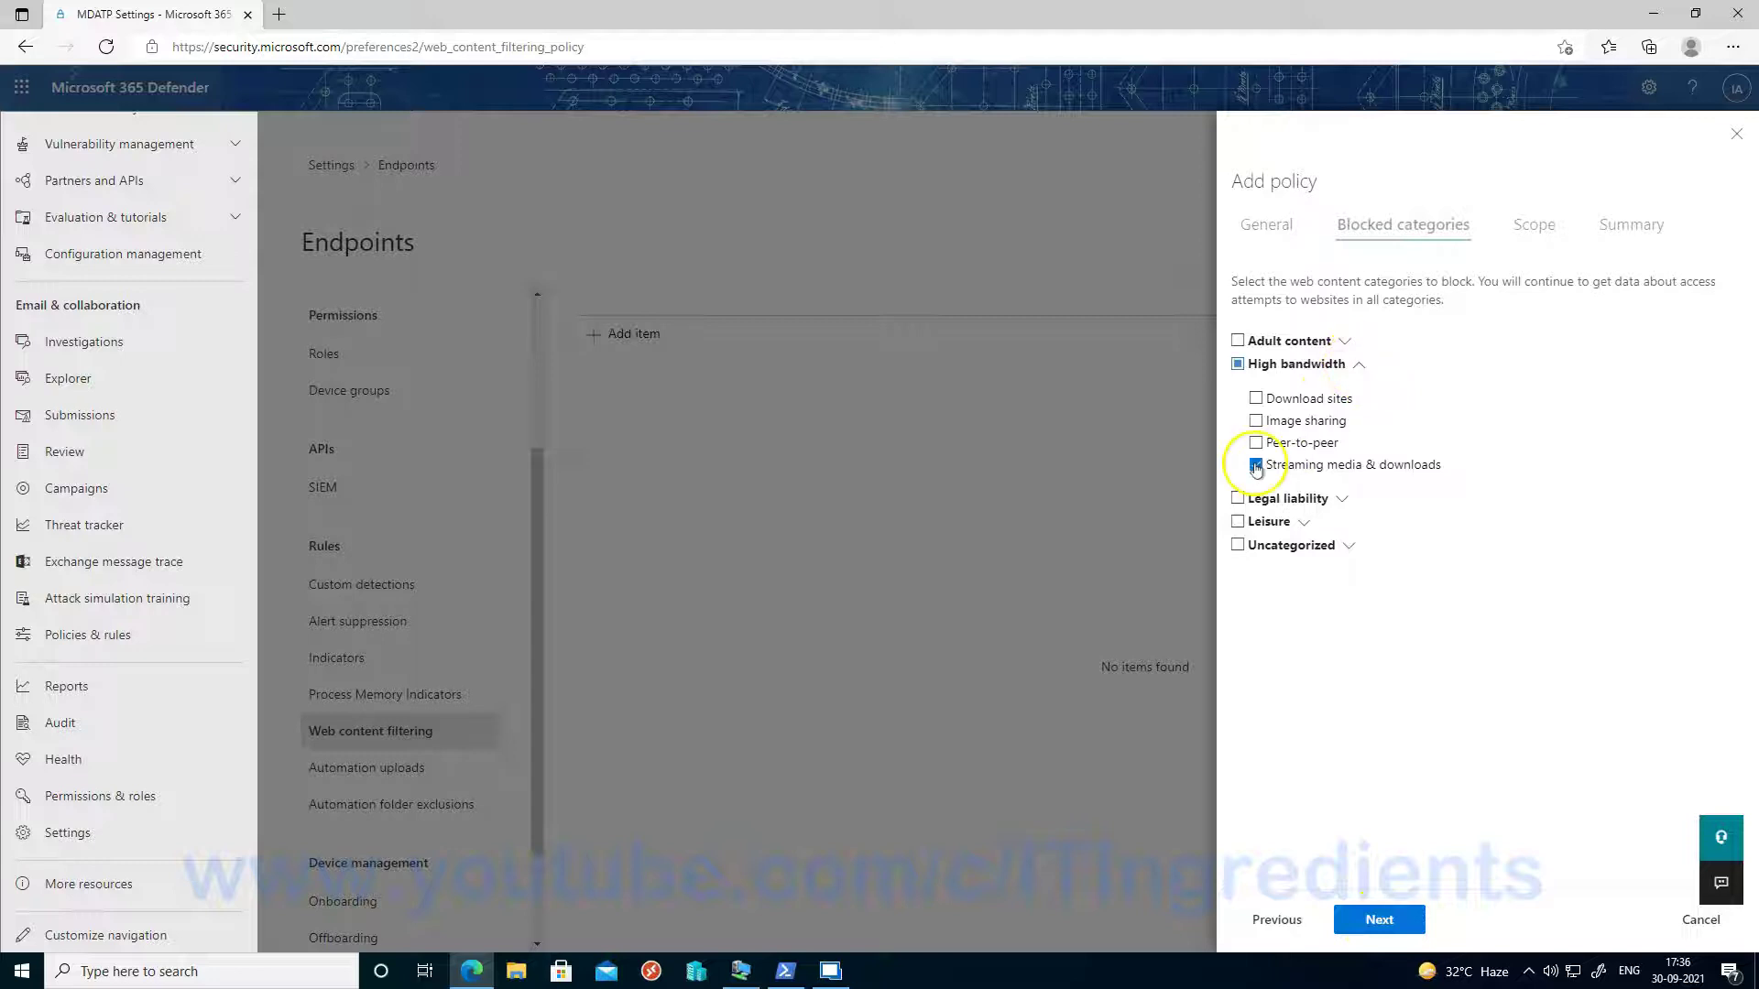
click(1342, 502)
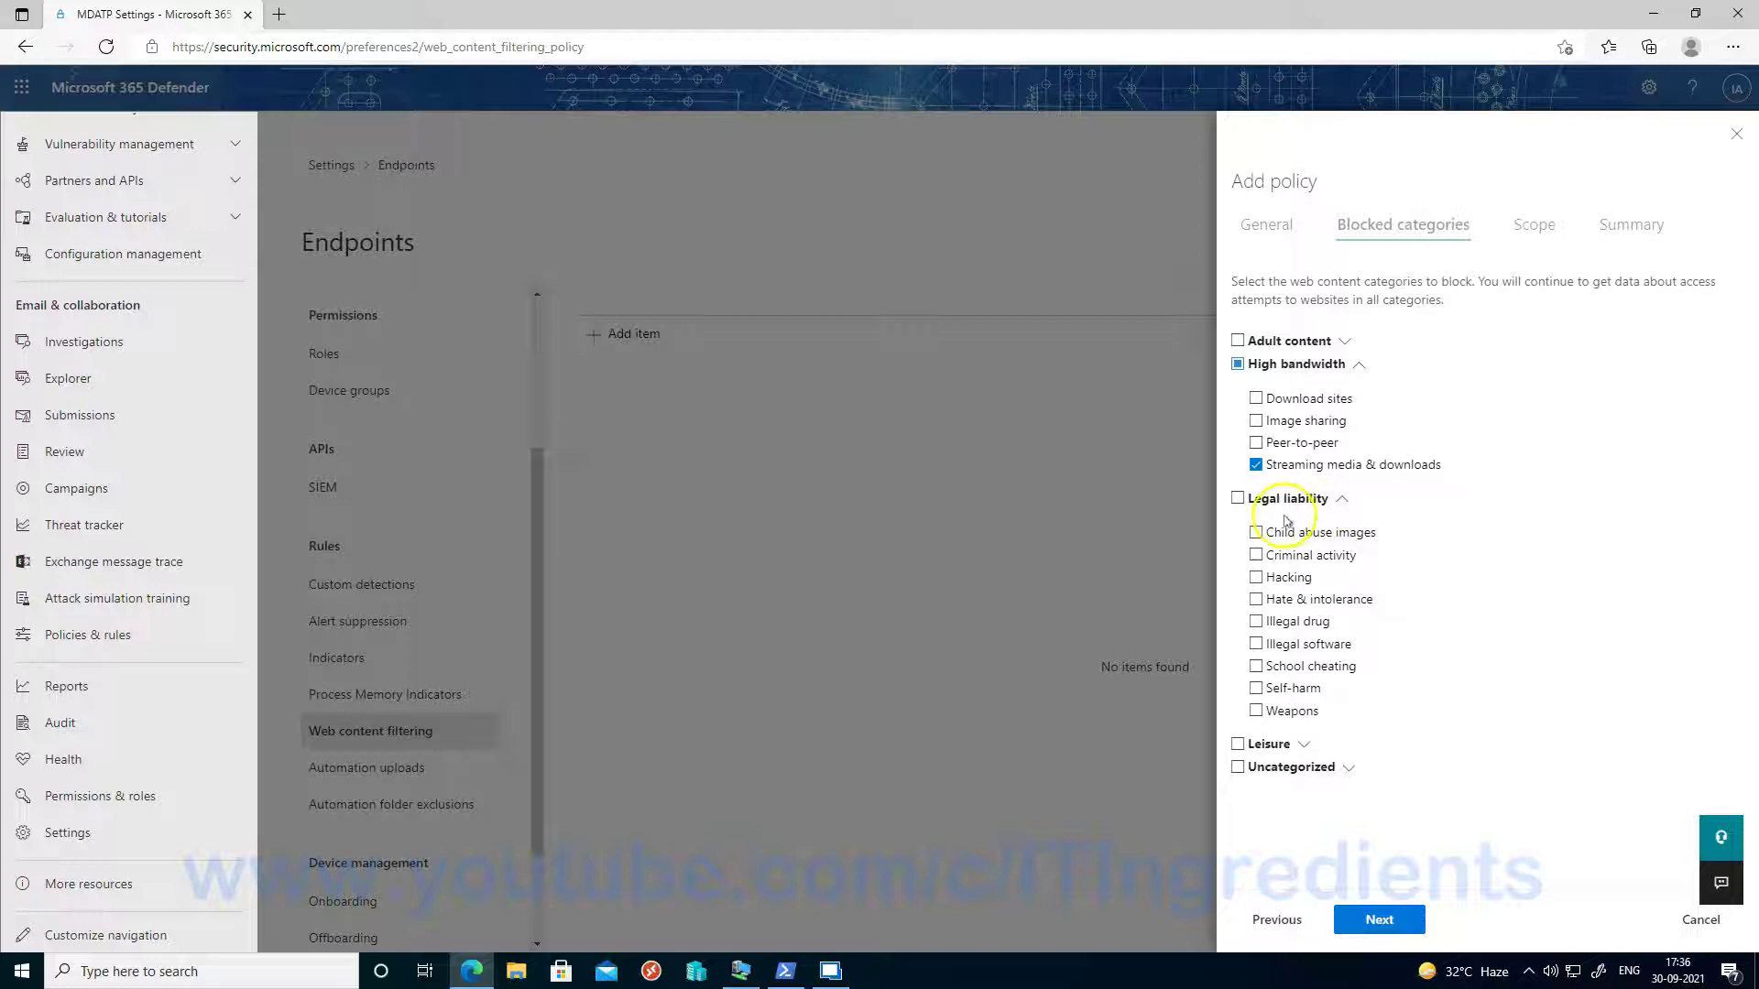
click(1259, 583)
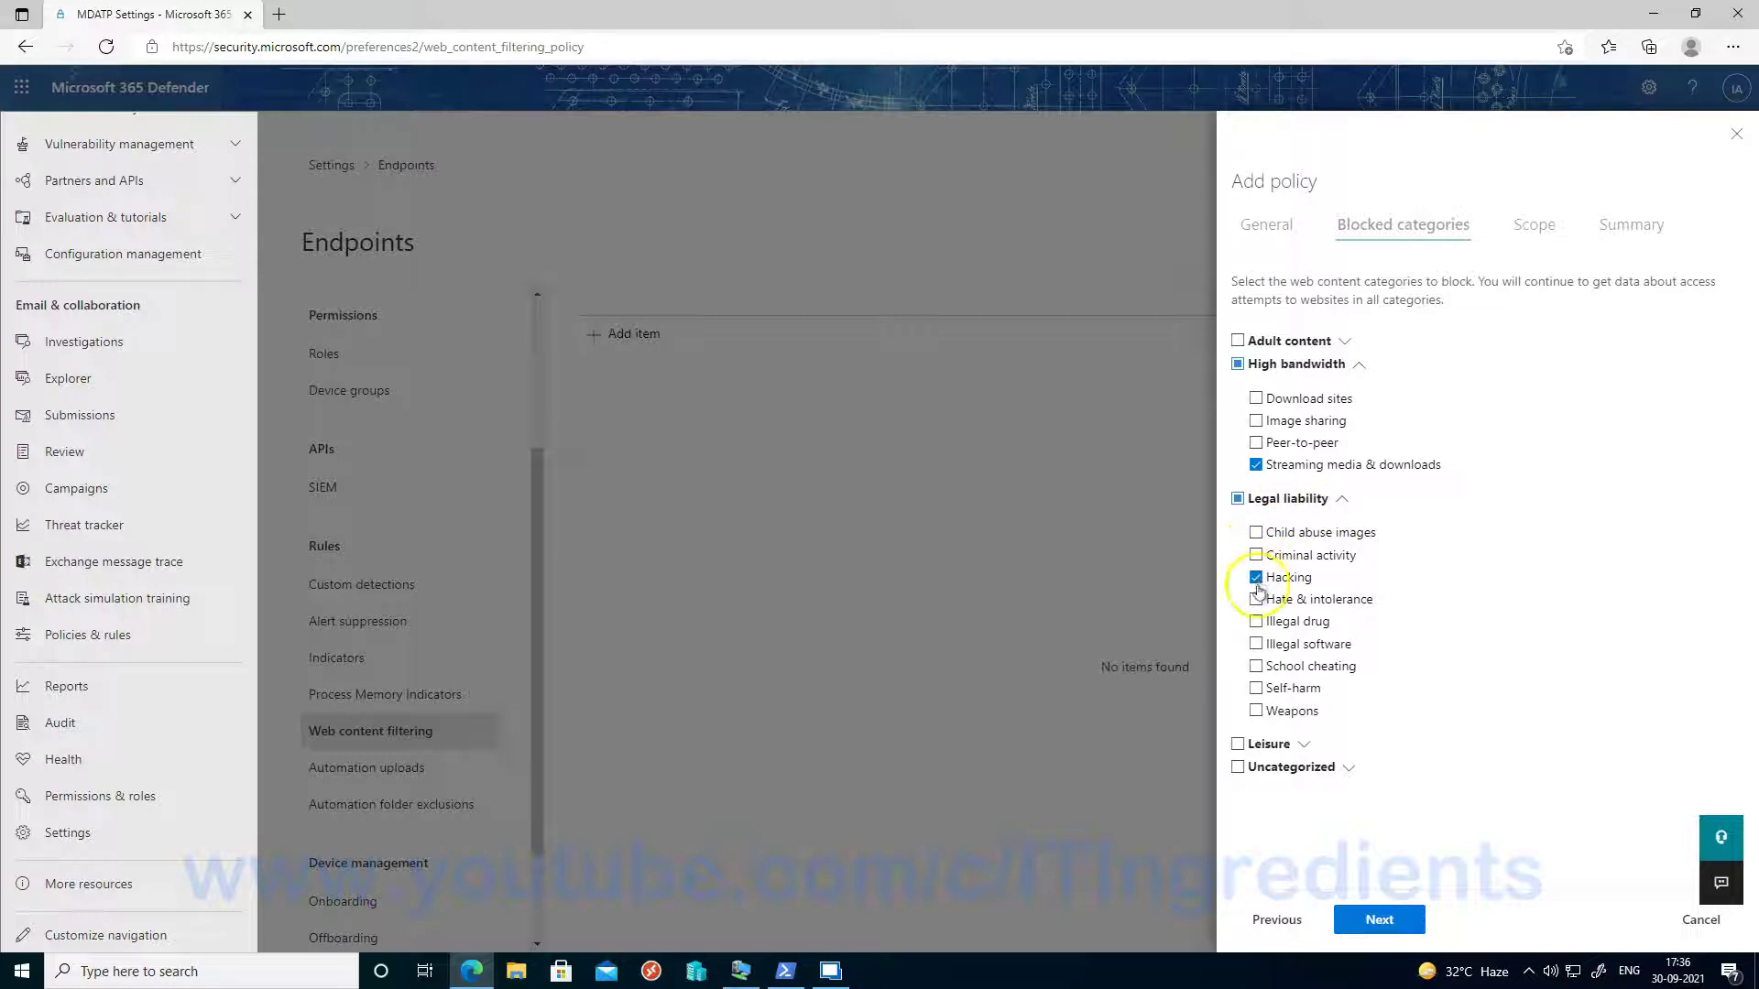
click(1257, 646)
click(1256, 711)
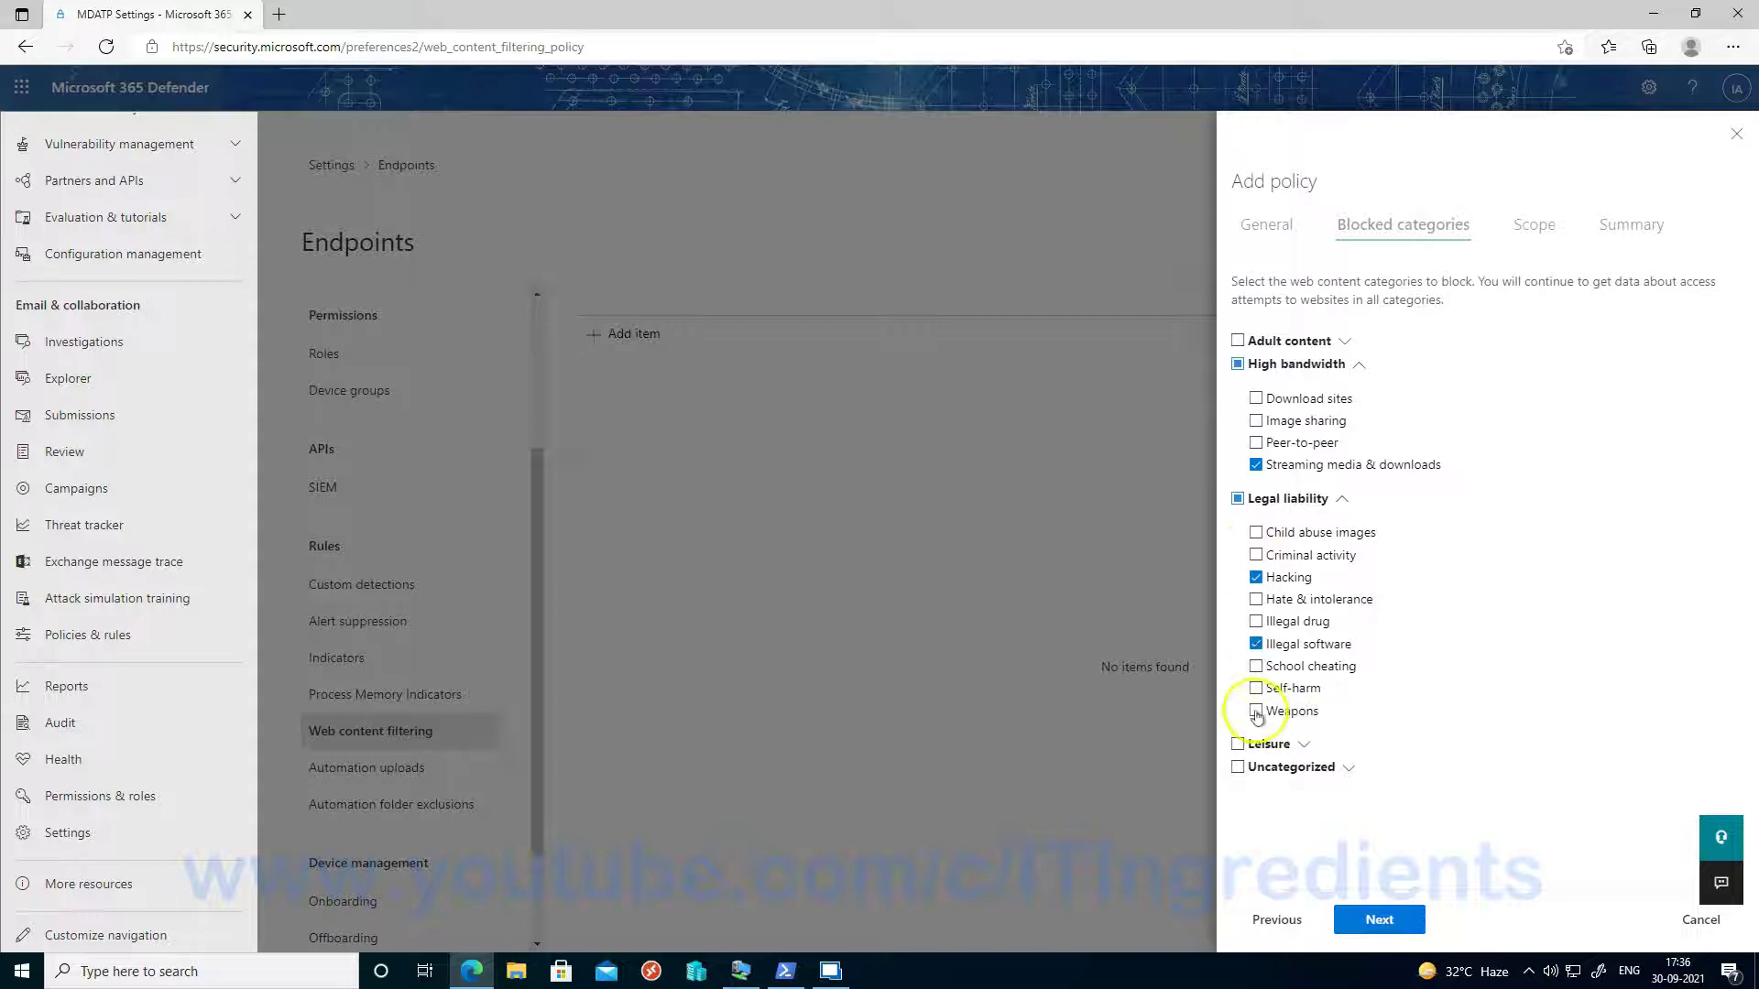
click(1305, 745)
Under Leisure, block Instant messaging, Social networking, Professional networking and Web-based email
scroll(1362, 725, down, 1)
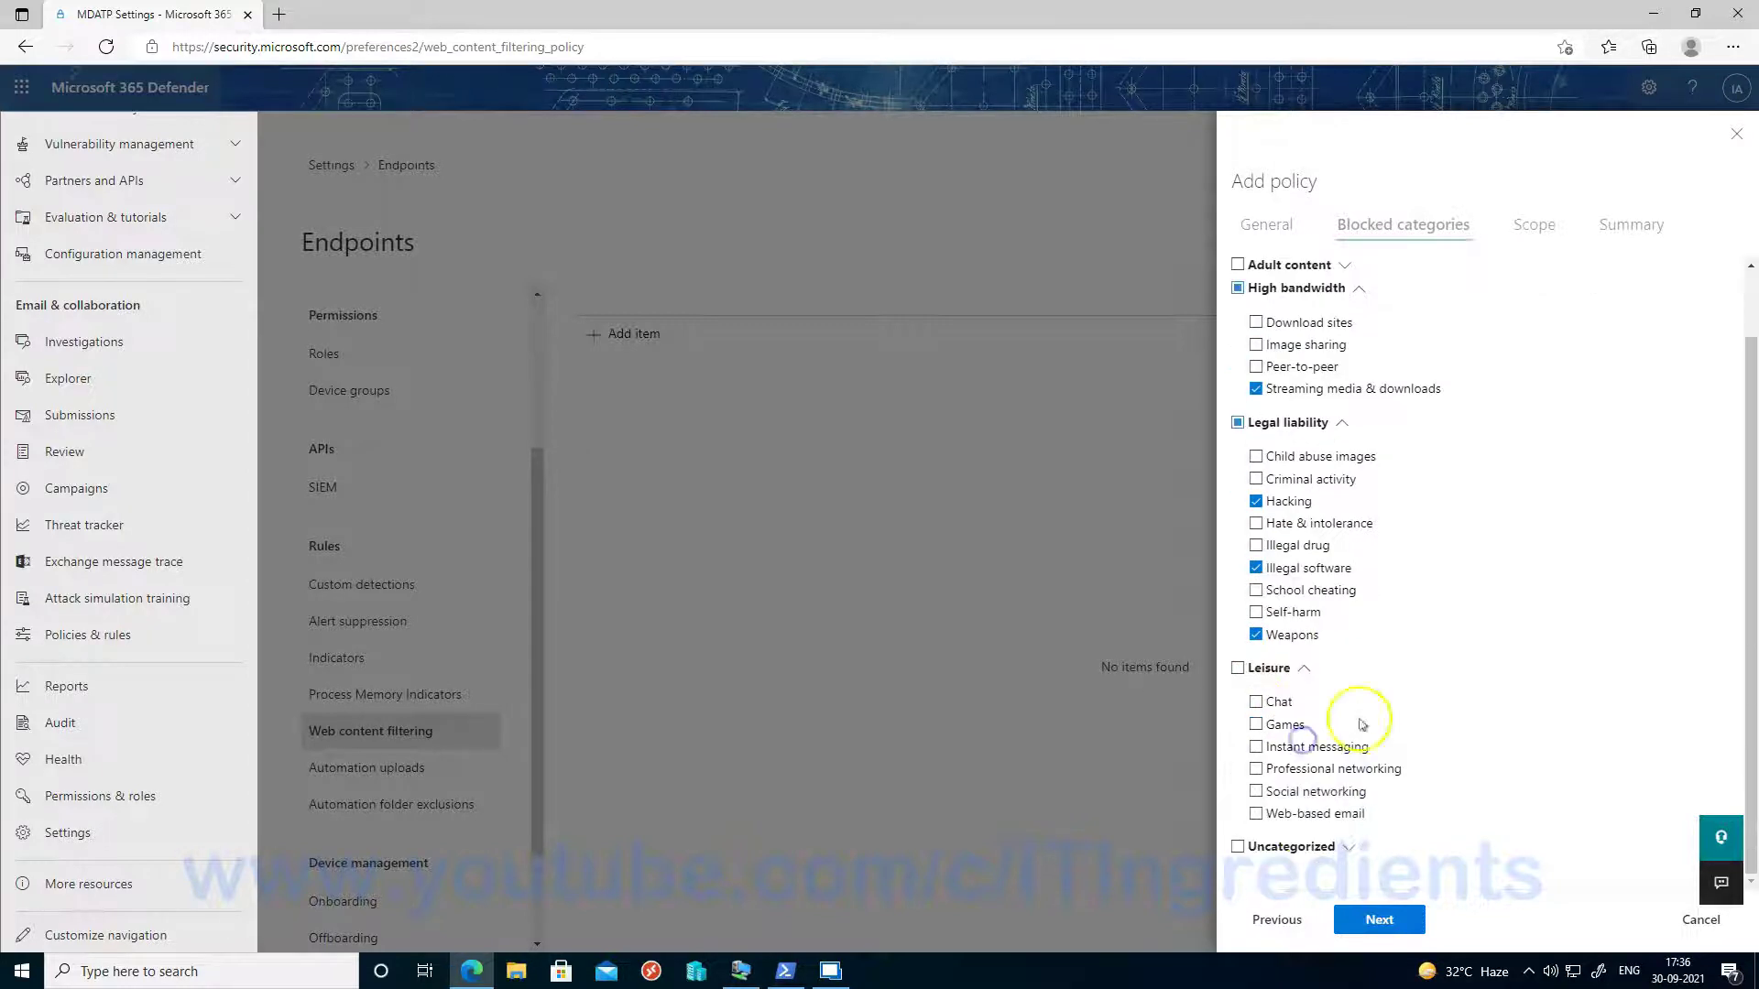
click(1259, 748)
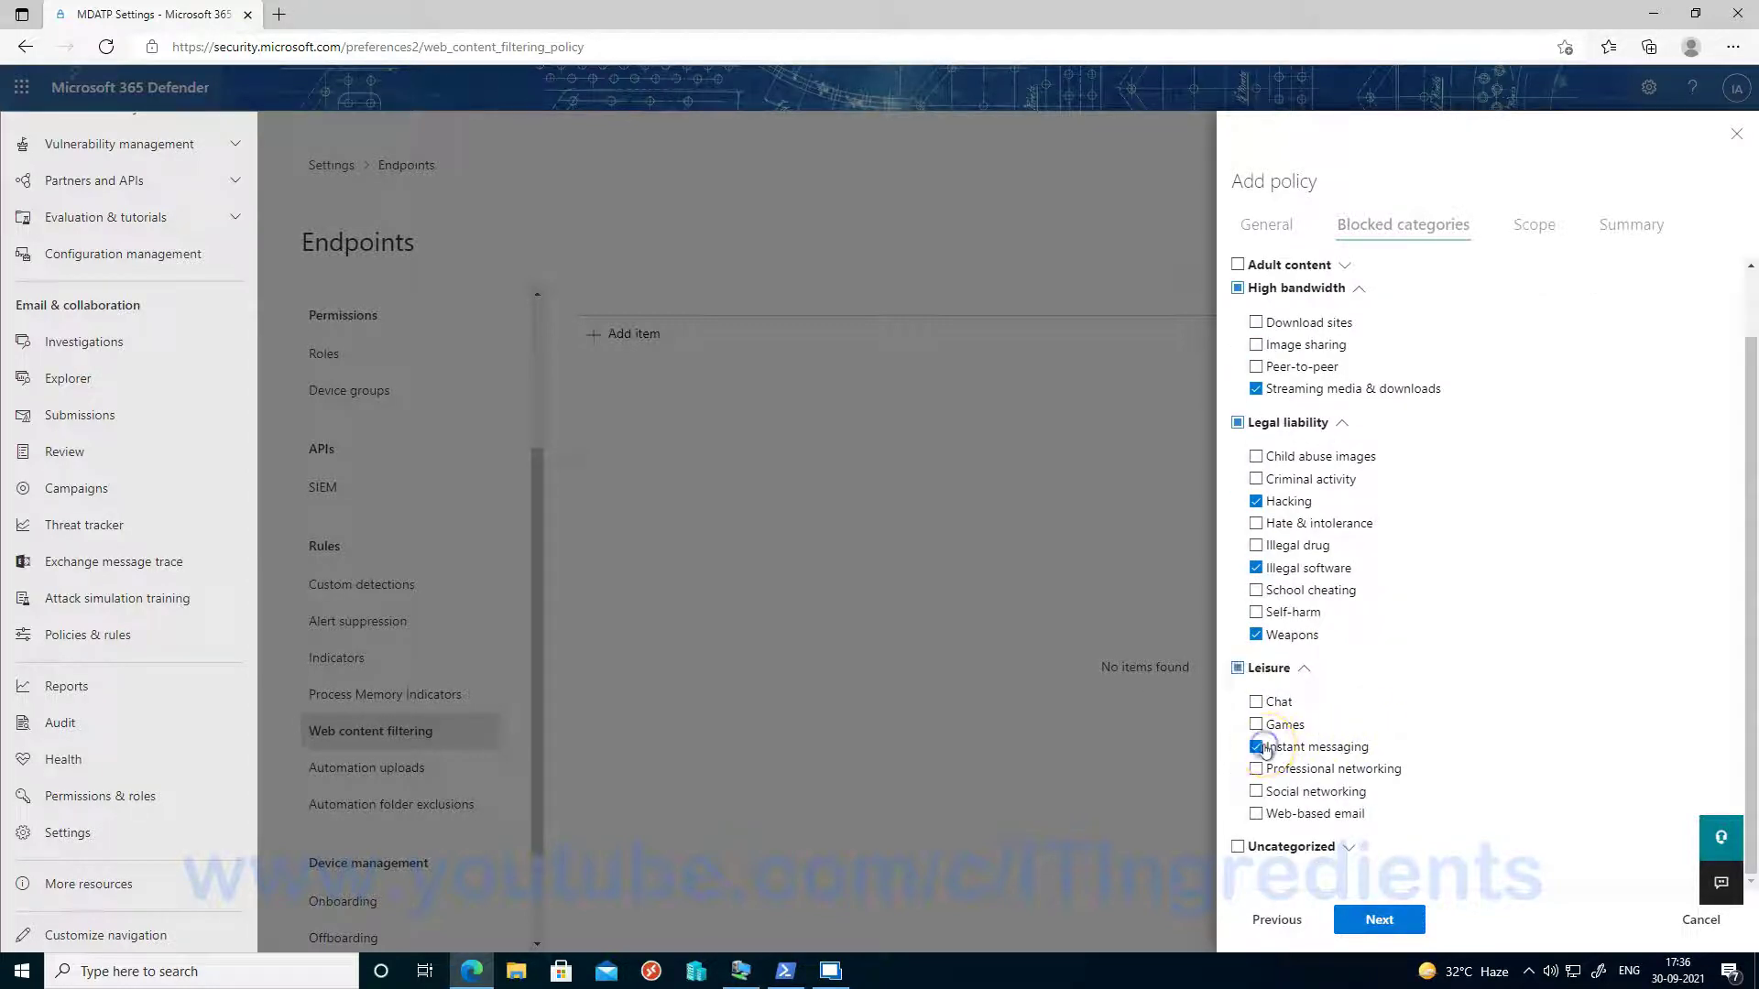
click(1258, 793)
click(1256, 769)
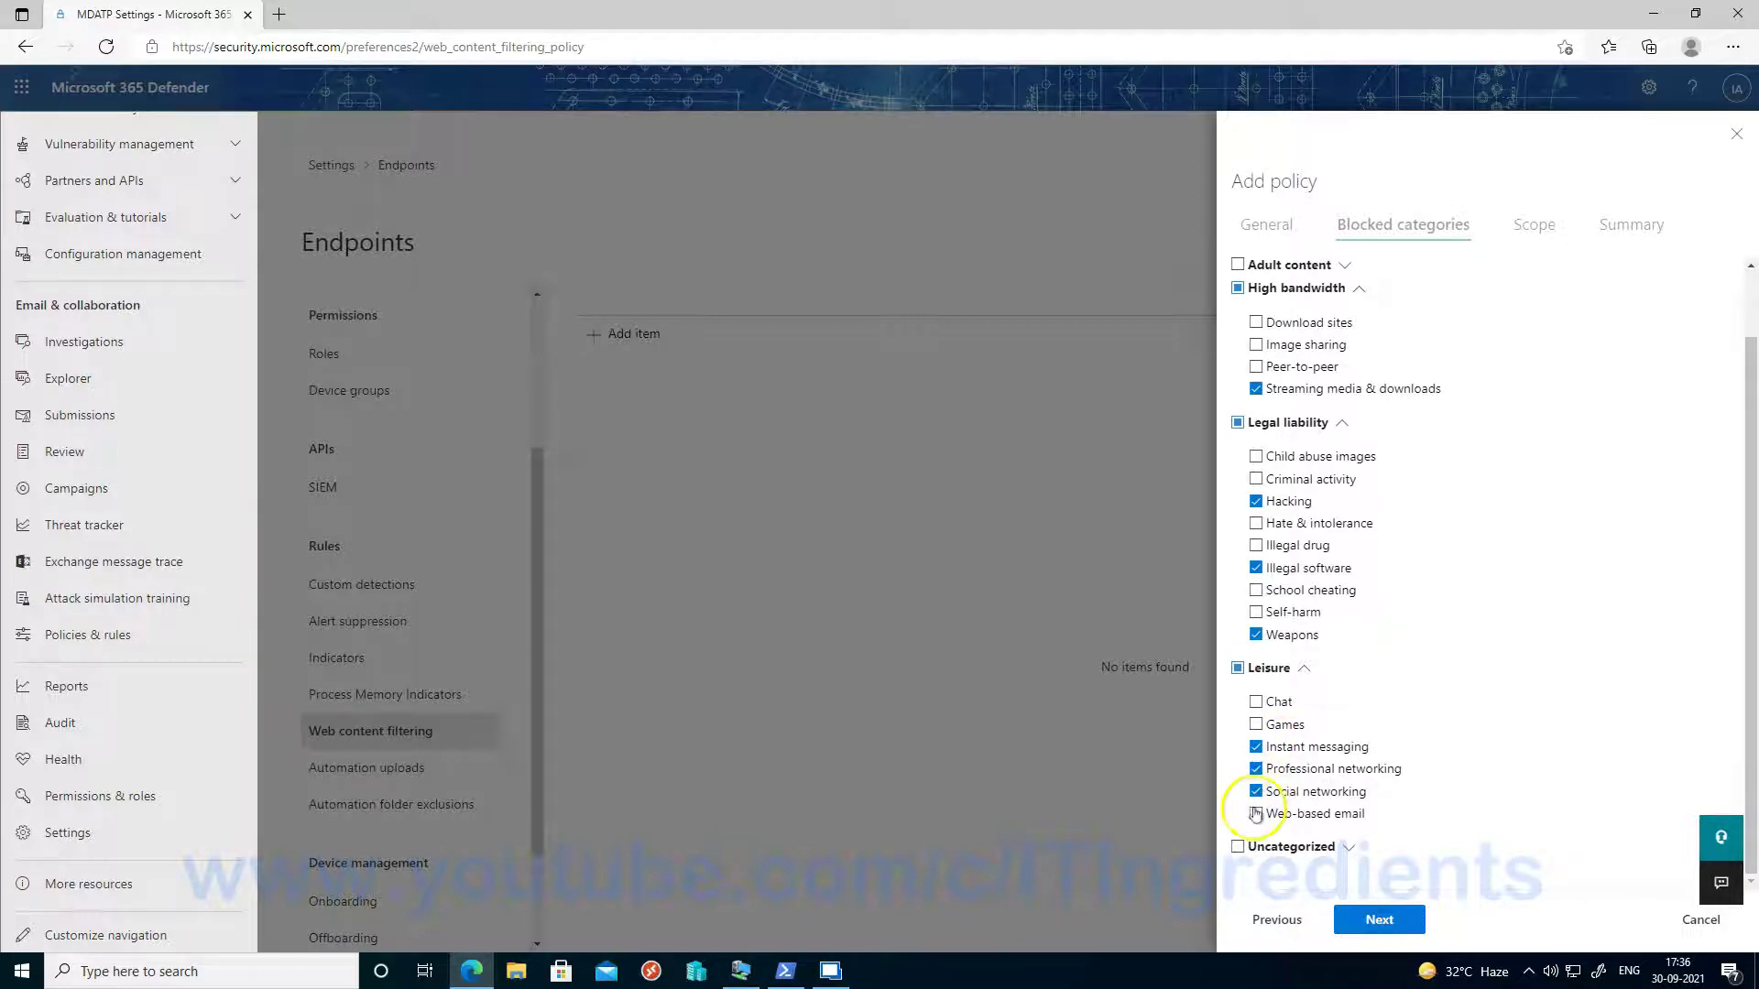
click(1256, 814)
scroll(1306, 641, down, 1)
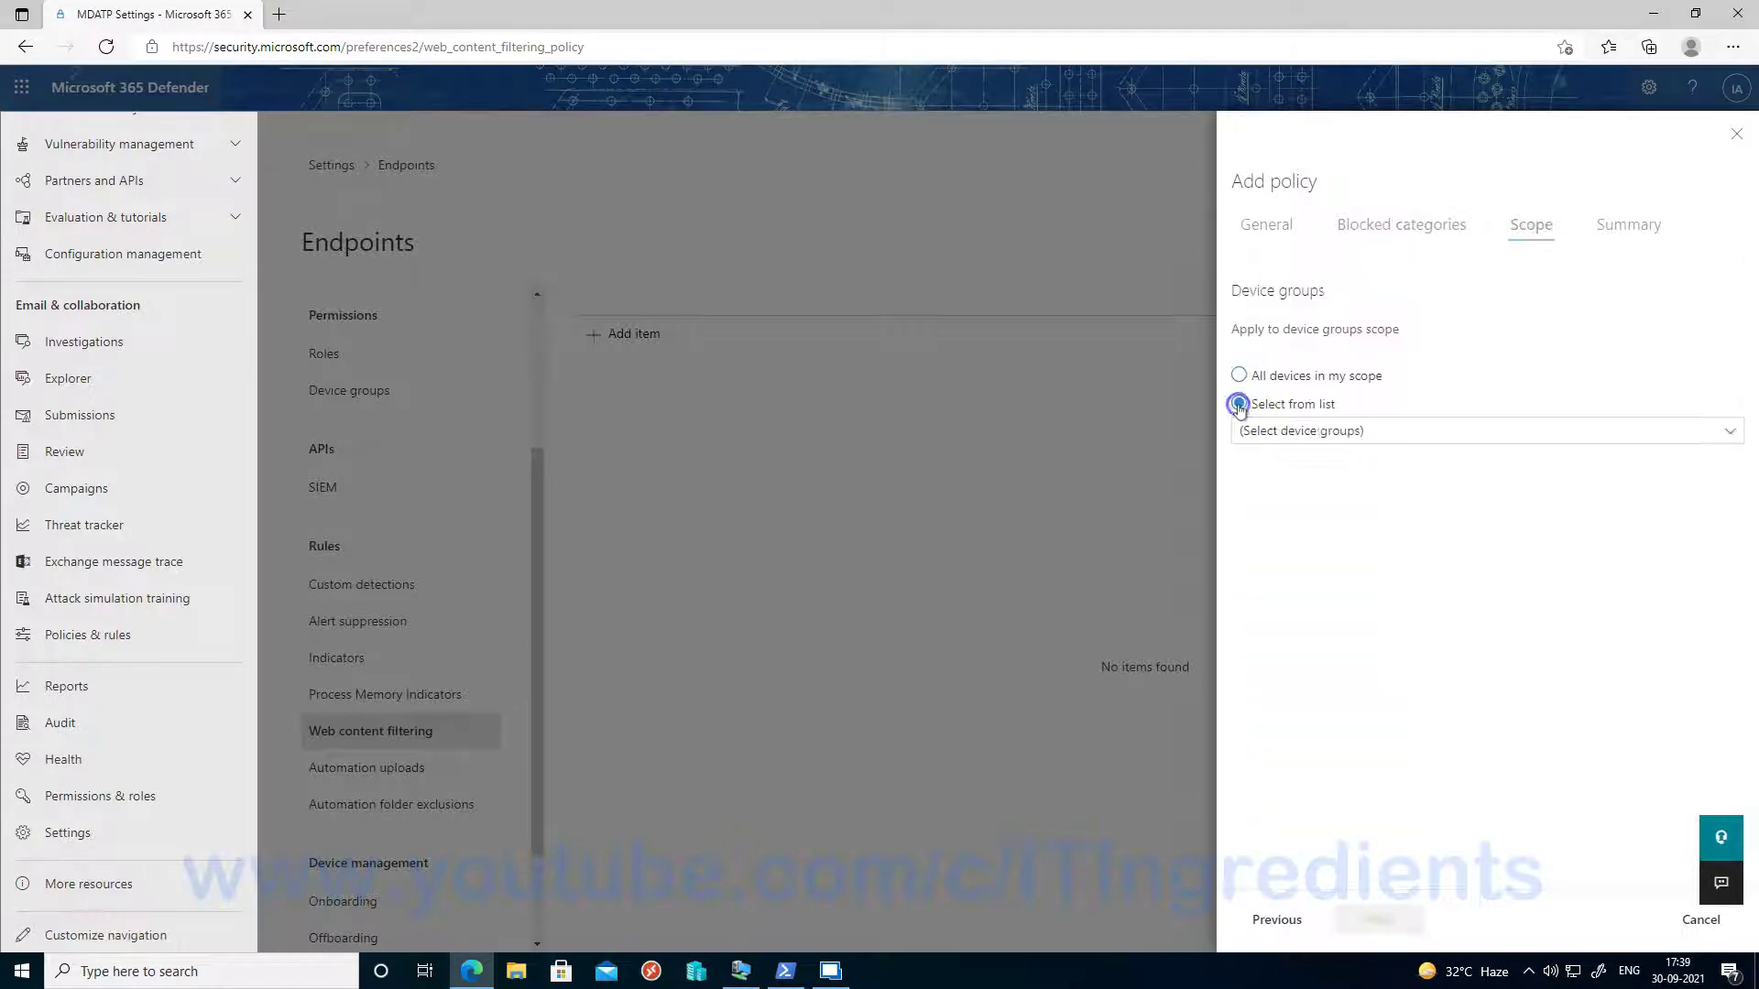
Scope the Blocked Categories policy to the windows-10-devices group and save it
click(1258, 431)
click(1249, 547)
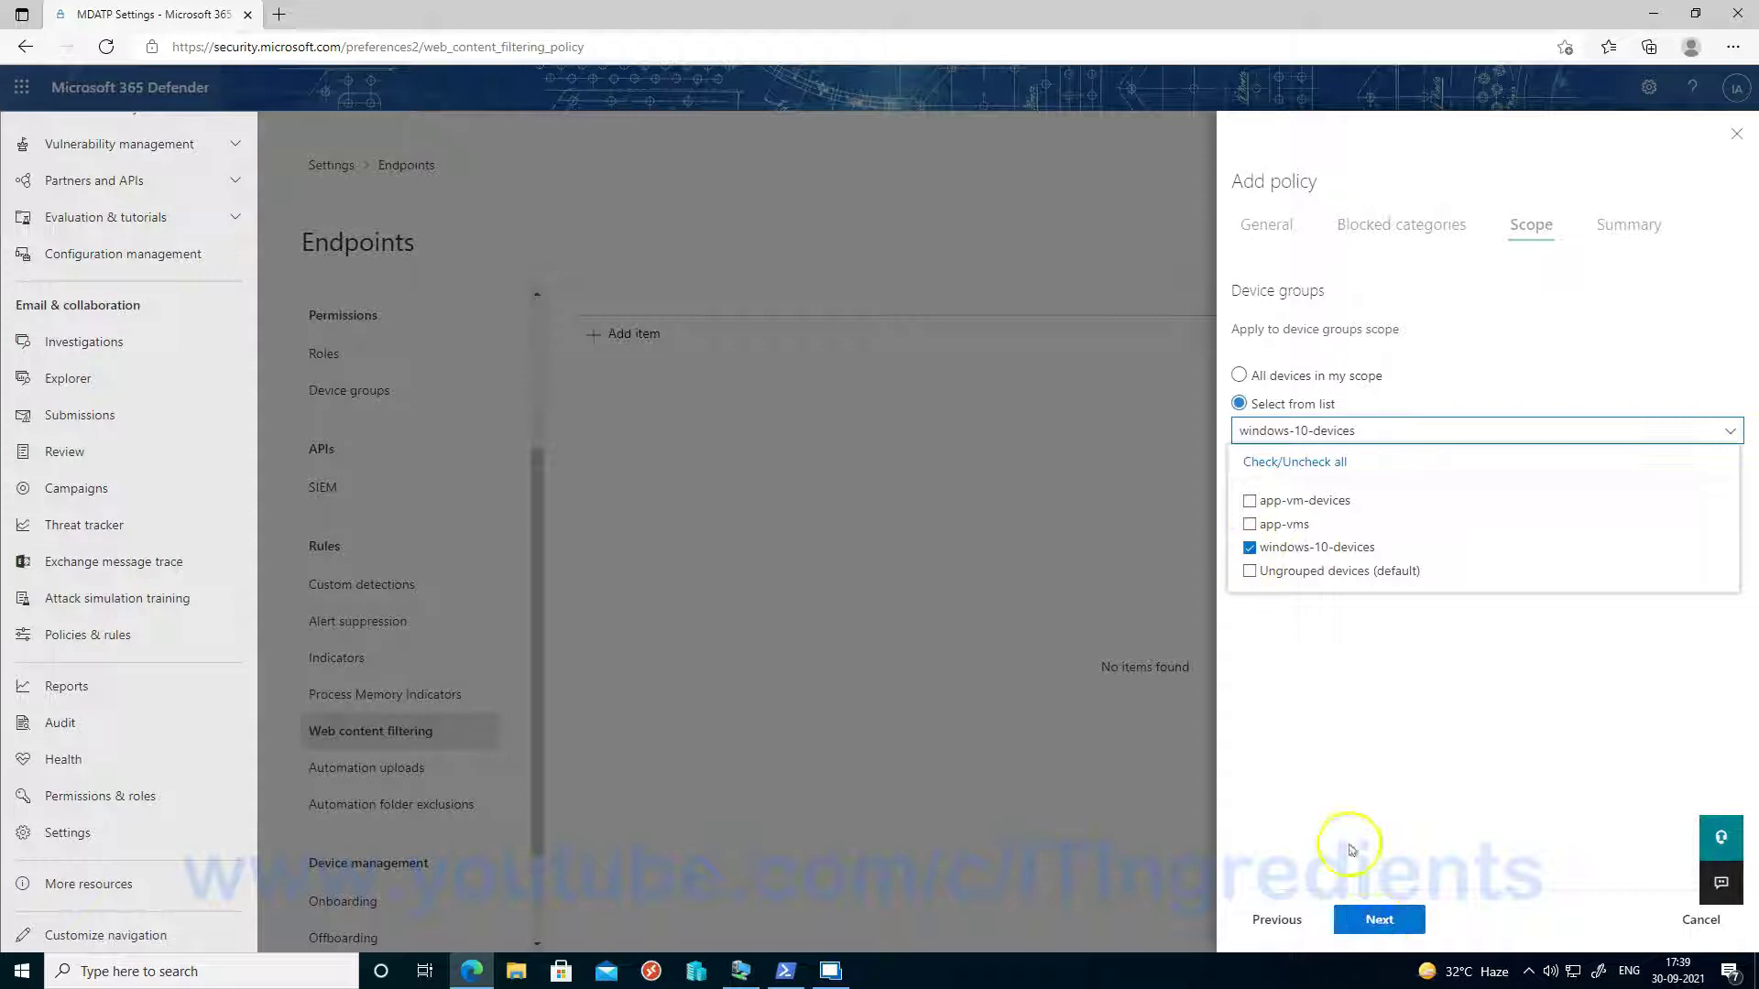
click(1374, 919)
click(1371, 920)
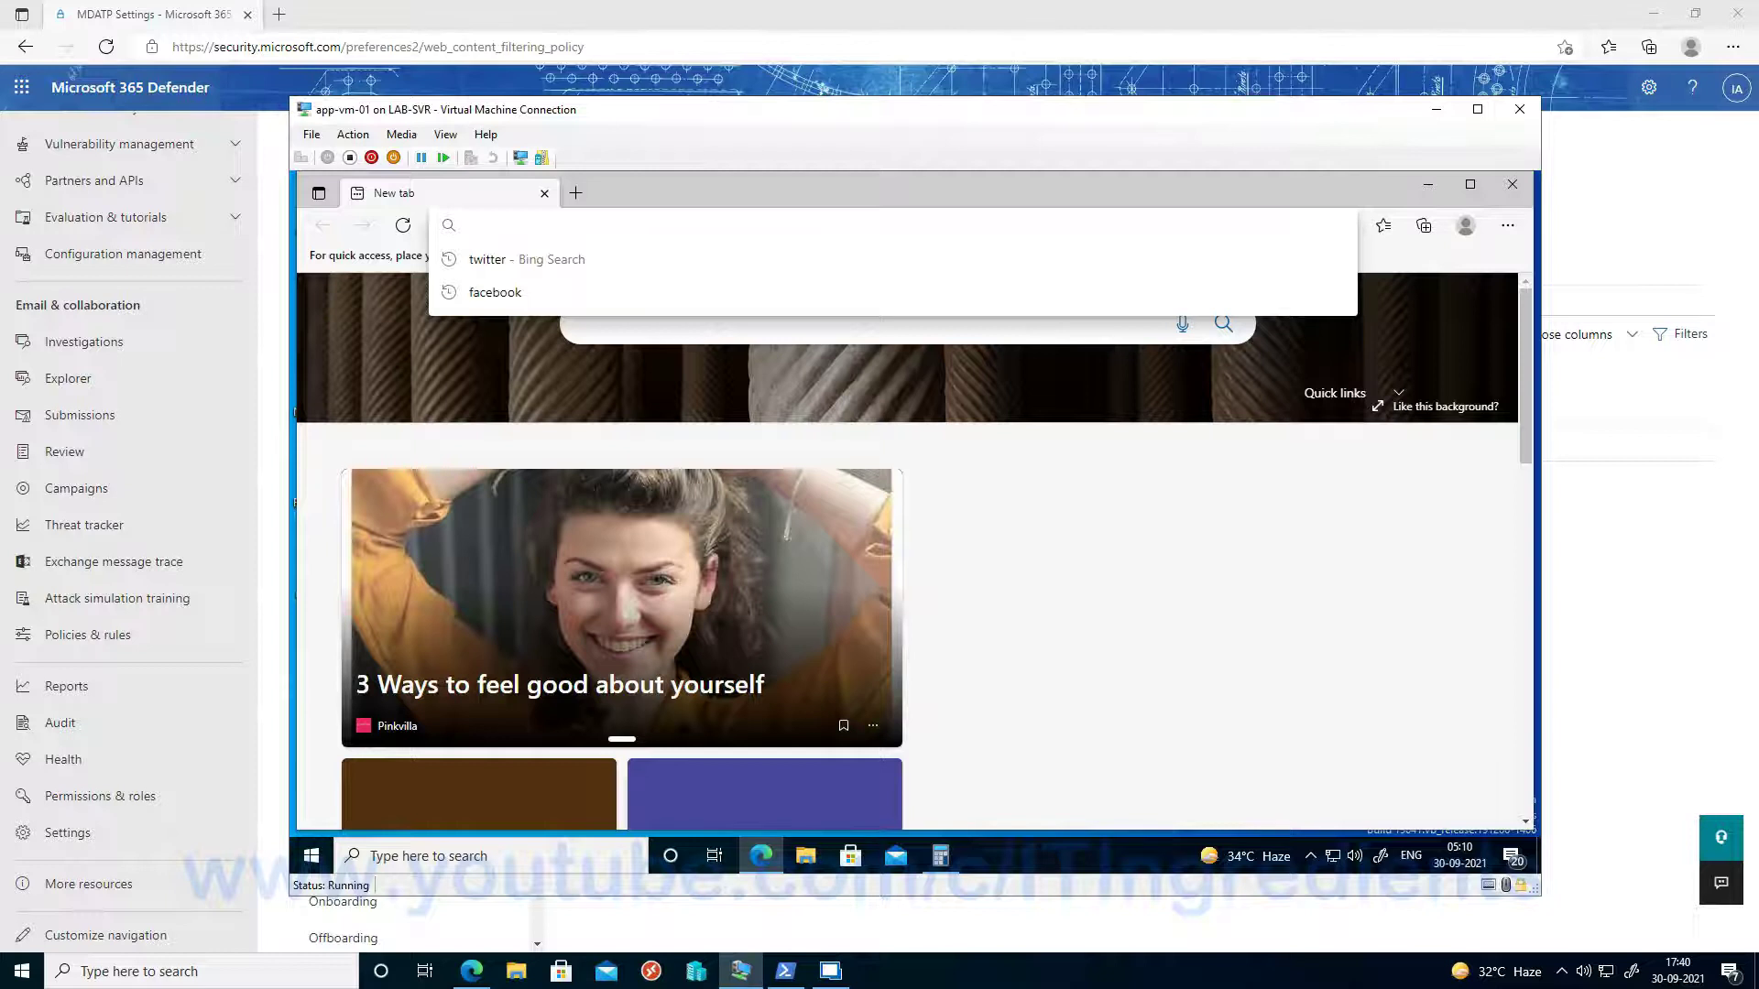
In the VM's Edge, try loading getintopc.com, linkedin.com and facebook.com to confirm blocking
text(www.getintopc.com)
key(Return)
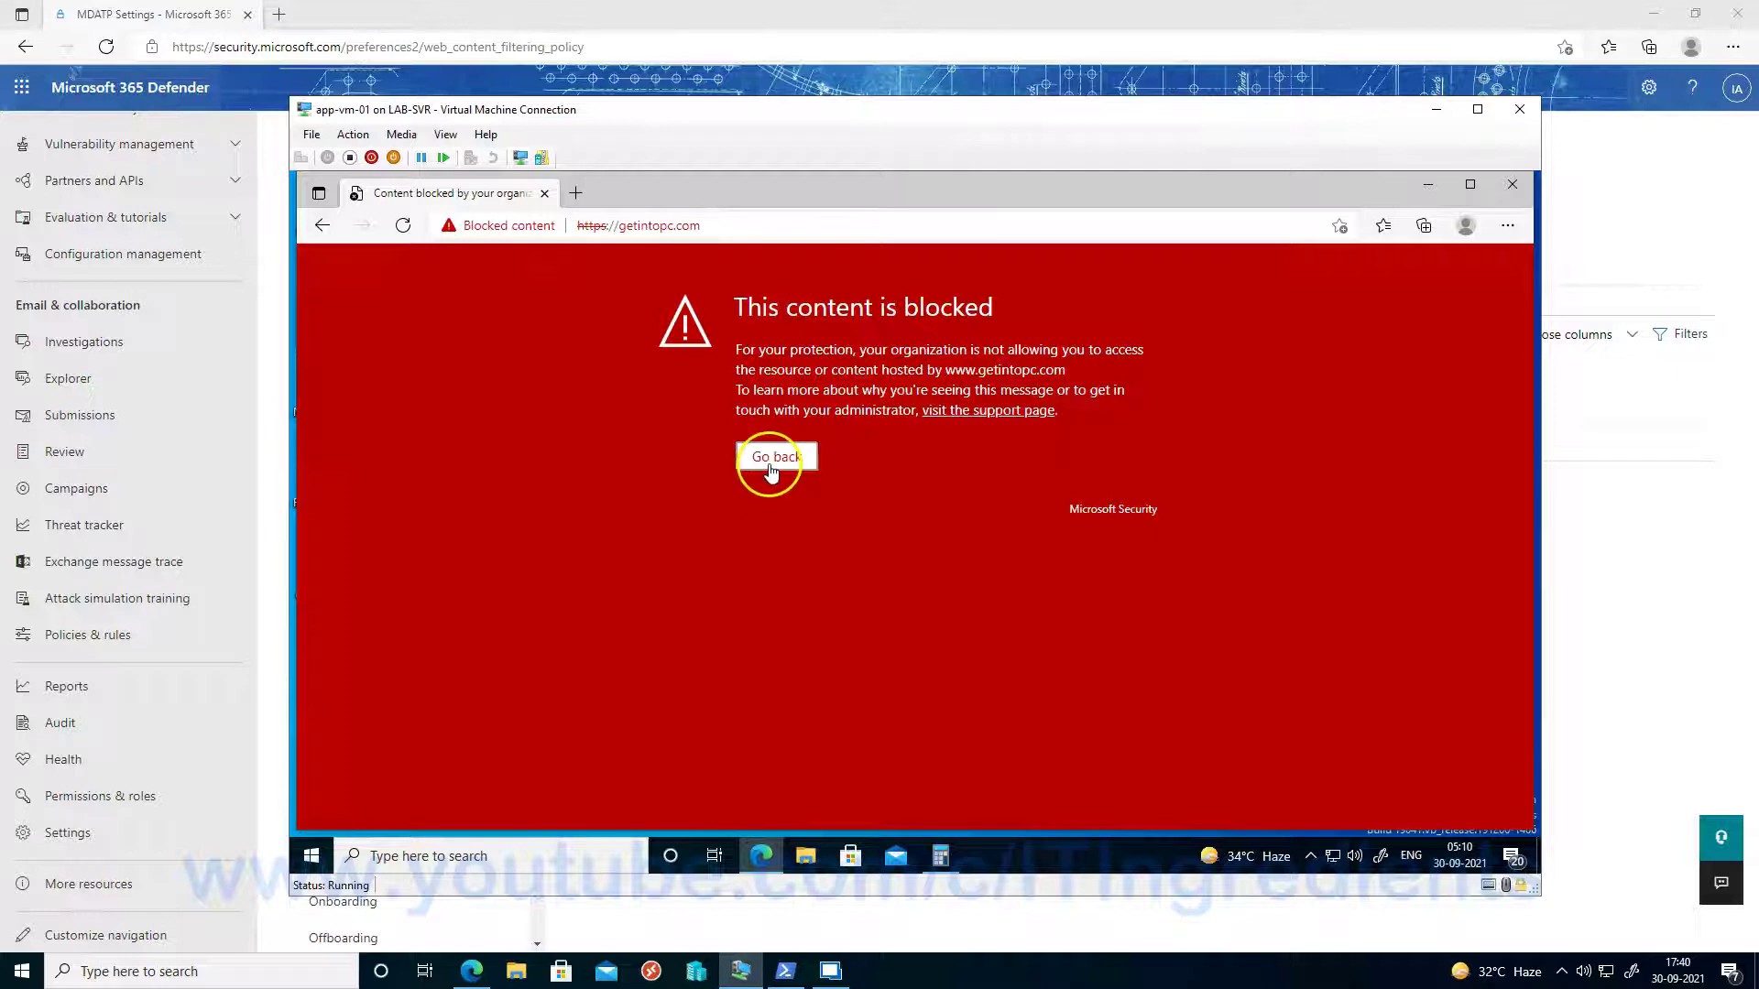
click(573, 194)
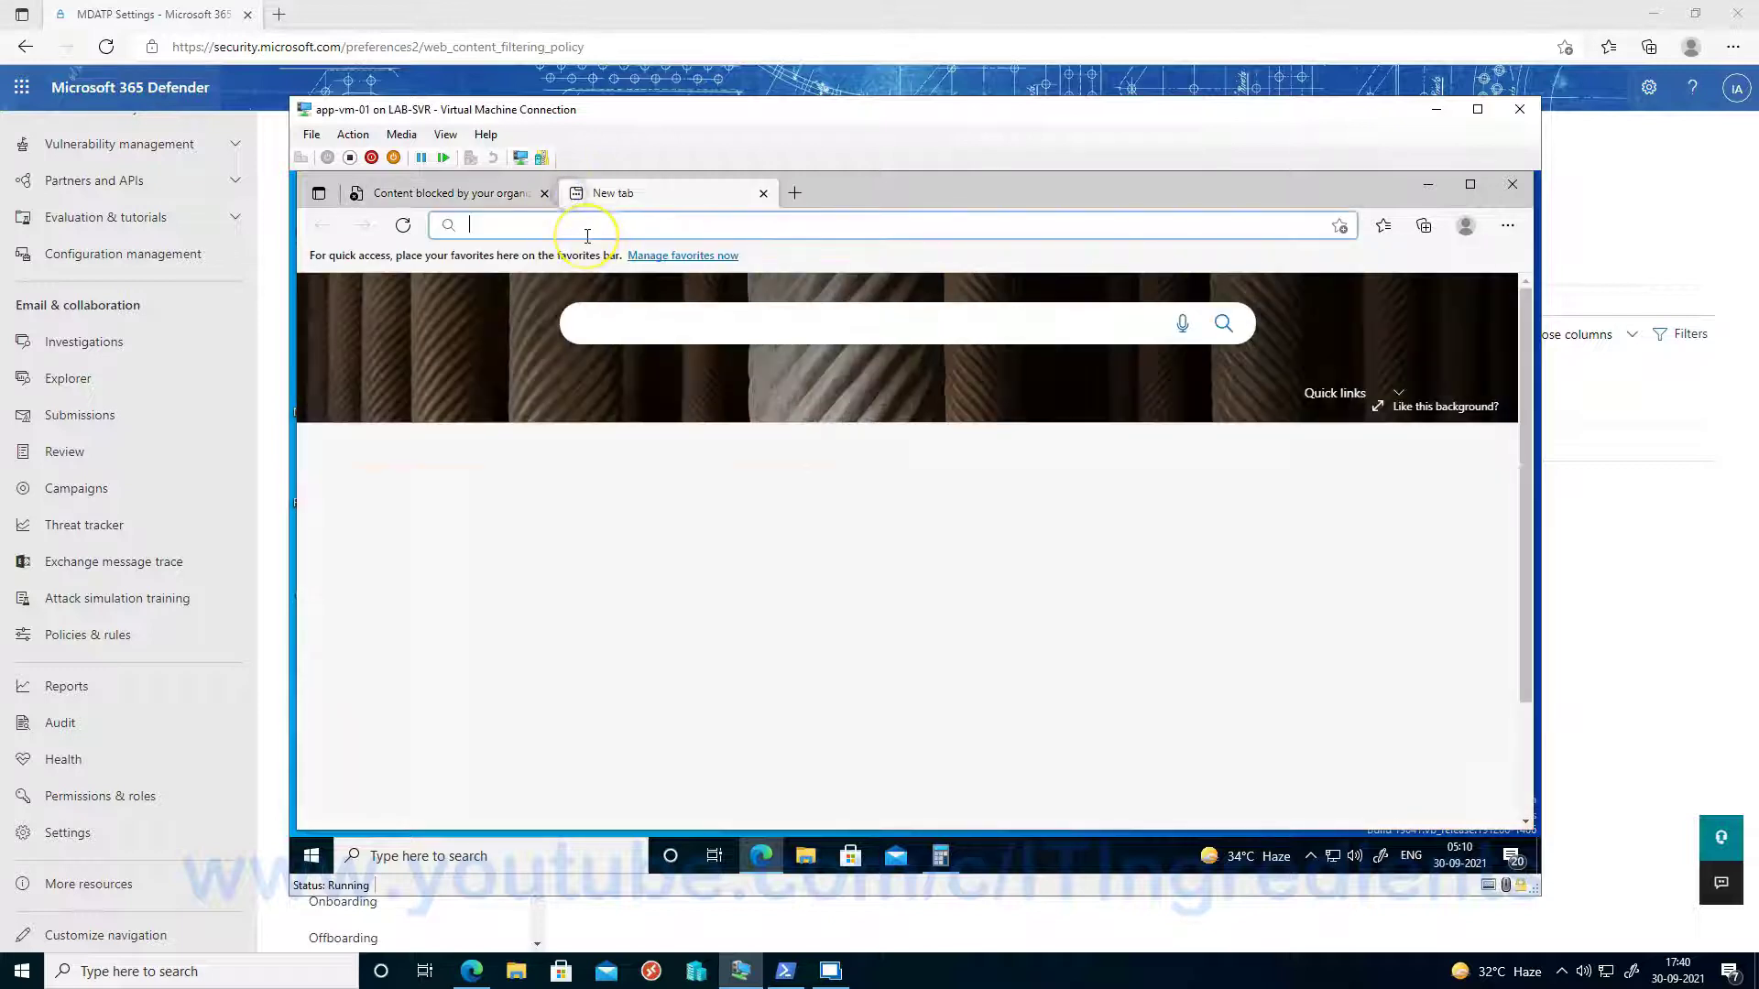
text(www)
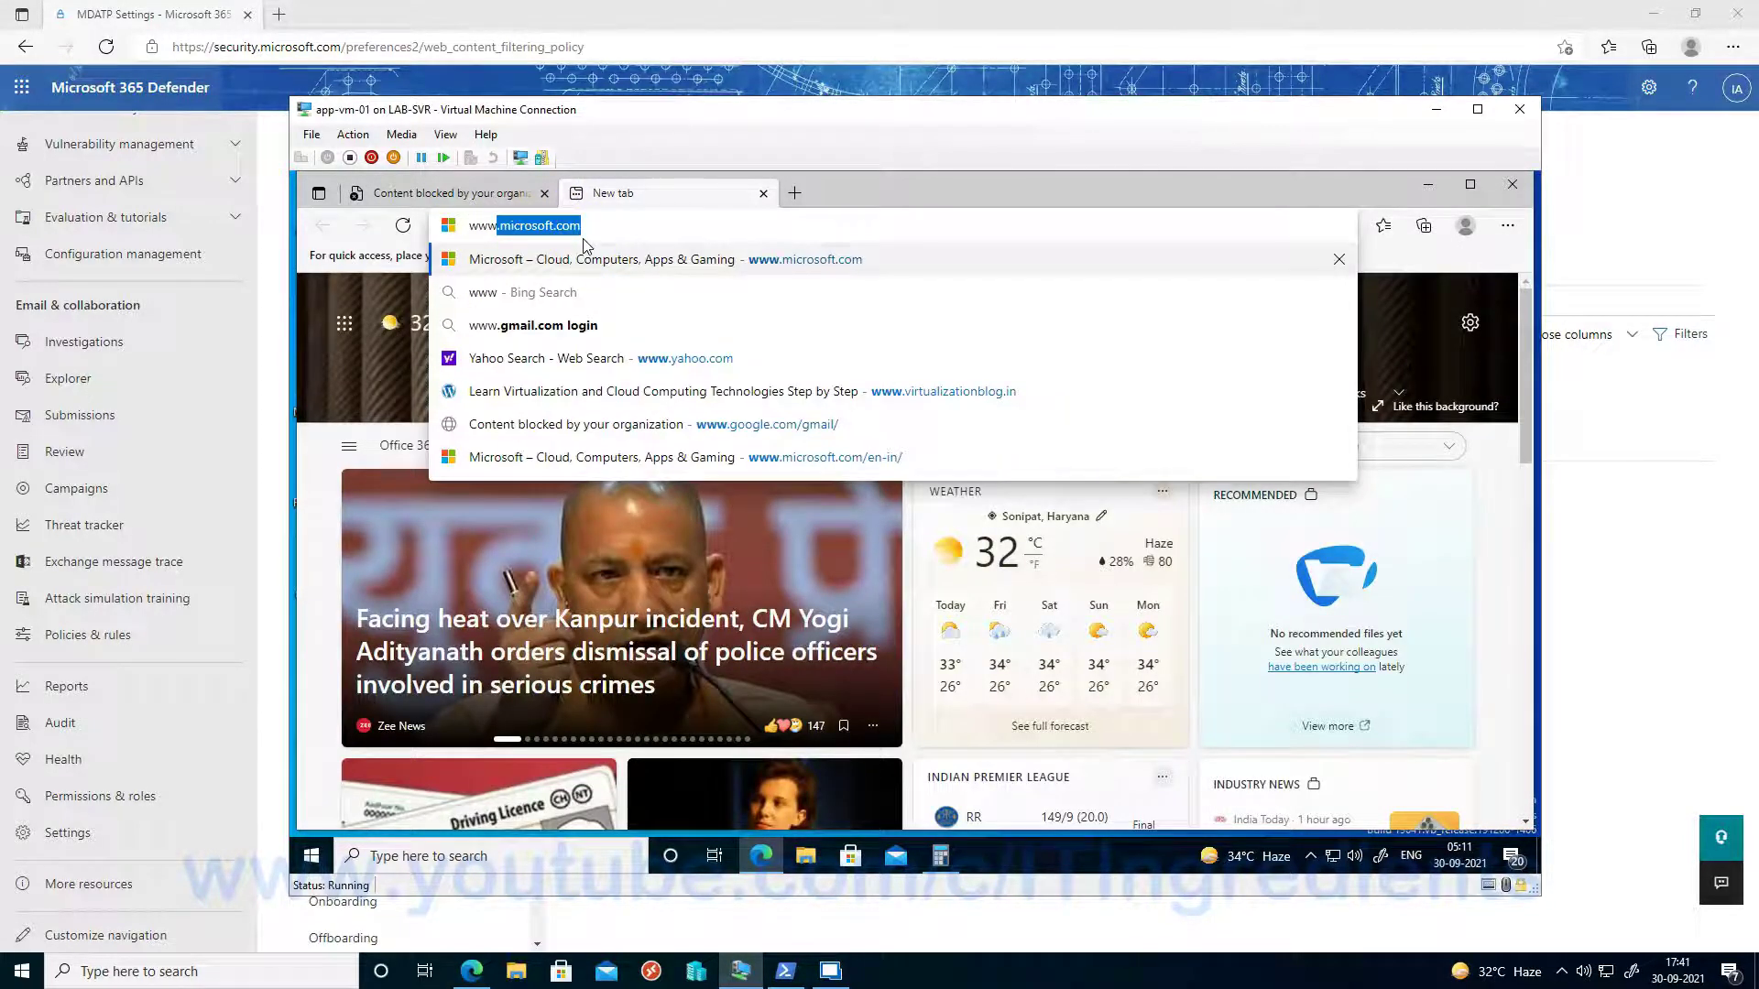
text(.linkedin.com)
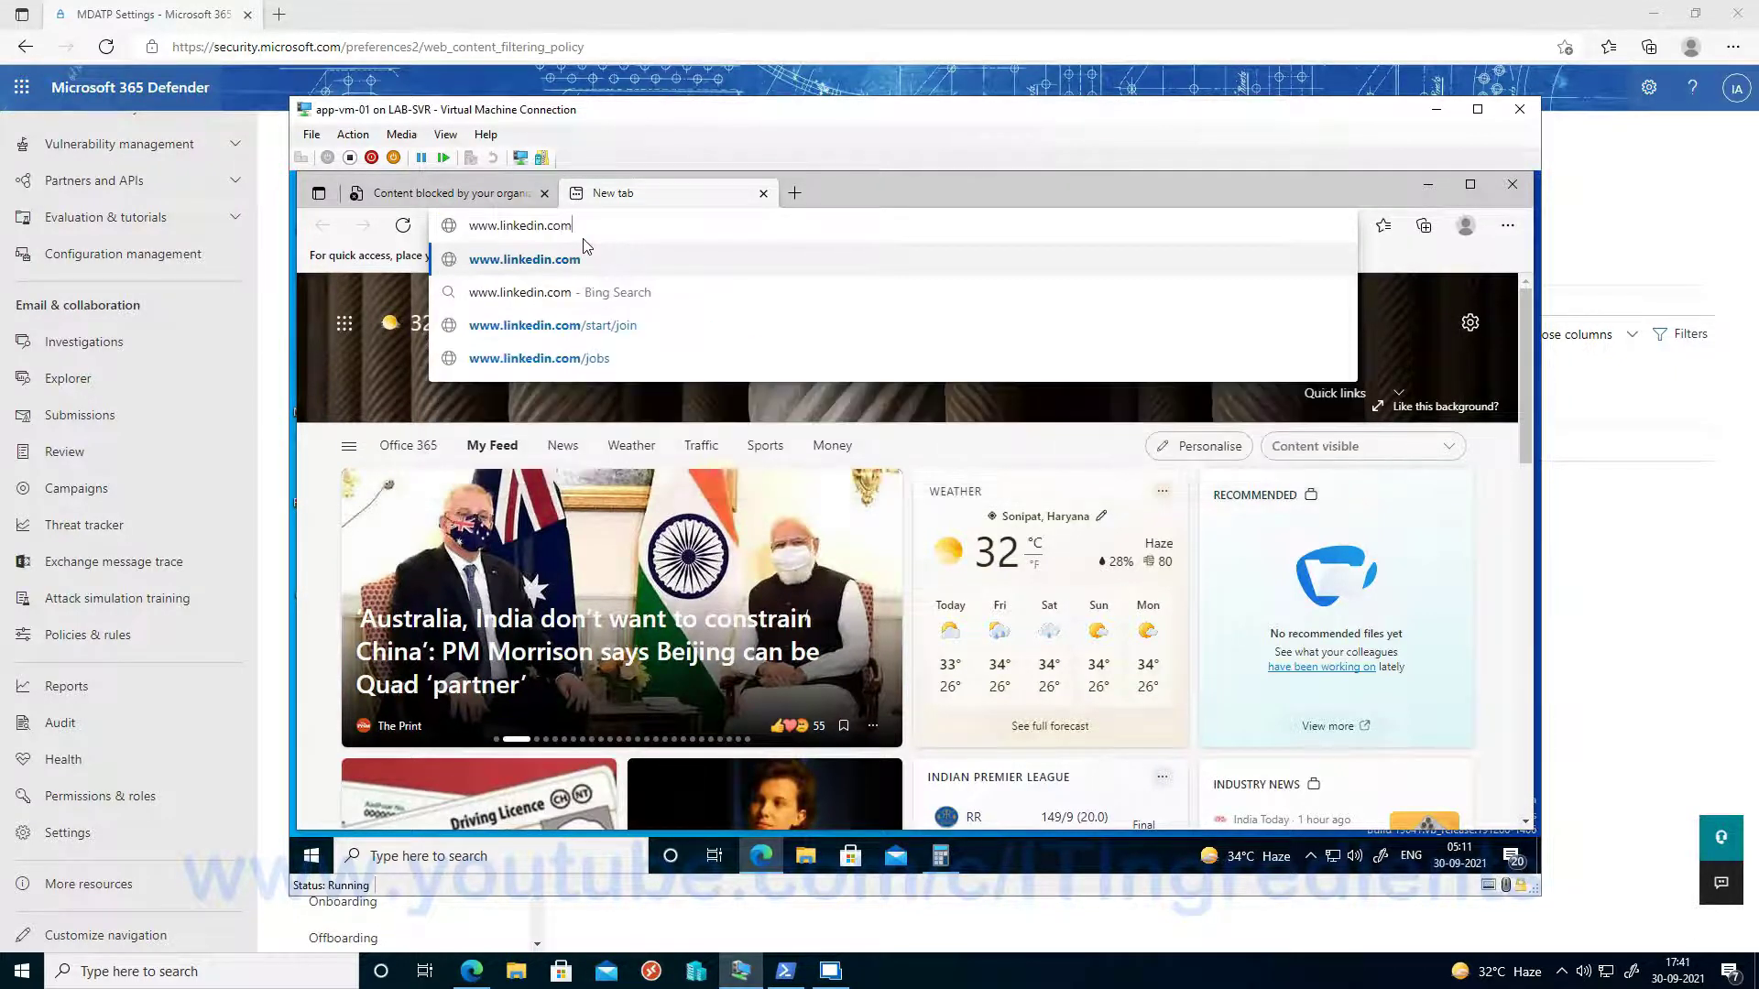
key(Return)
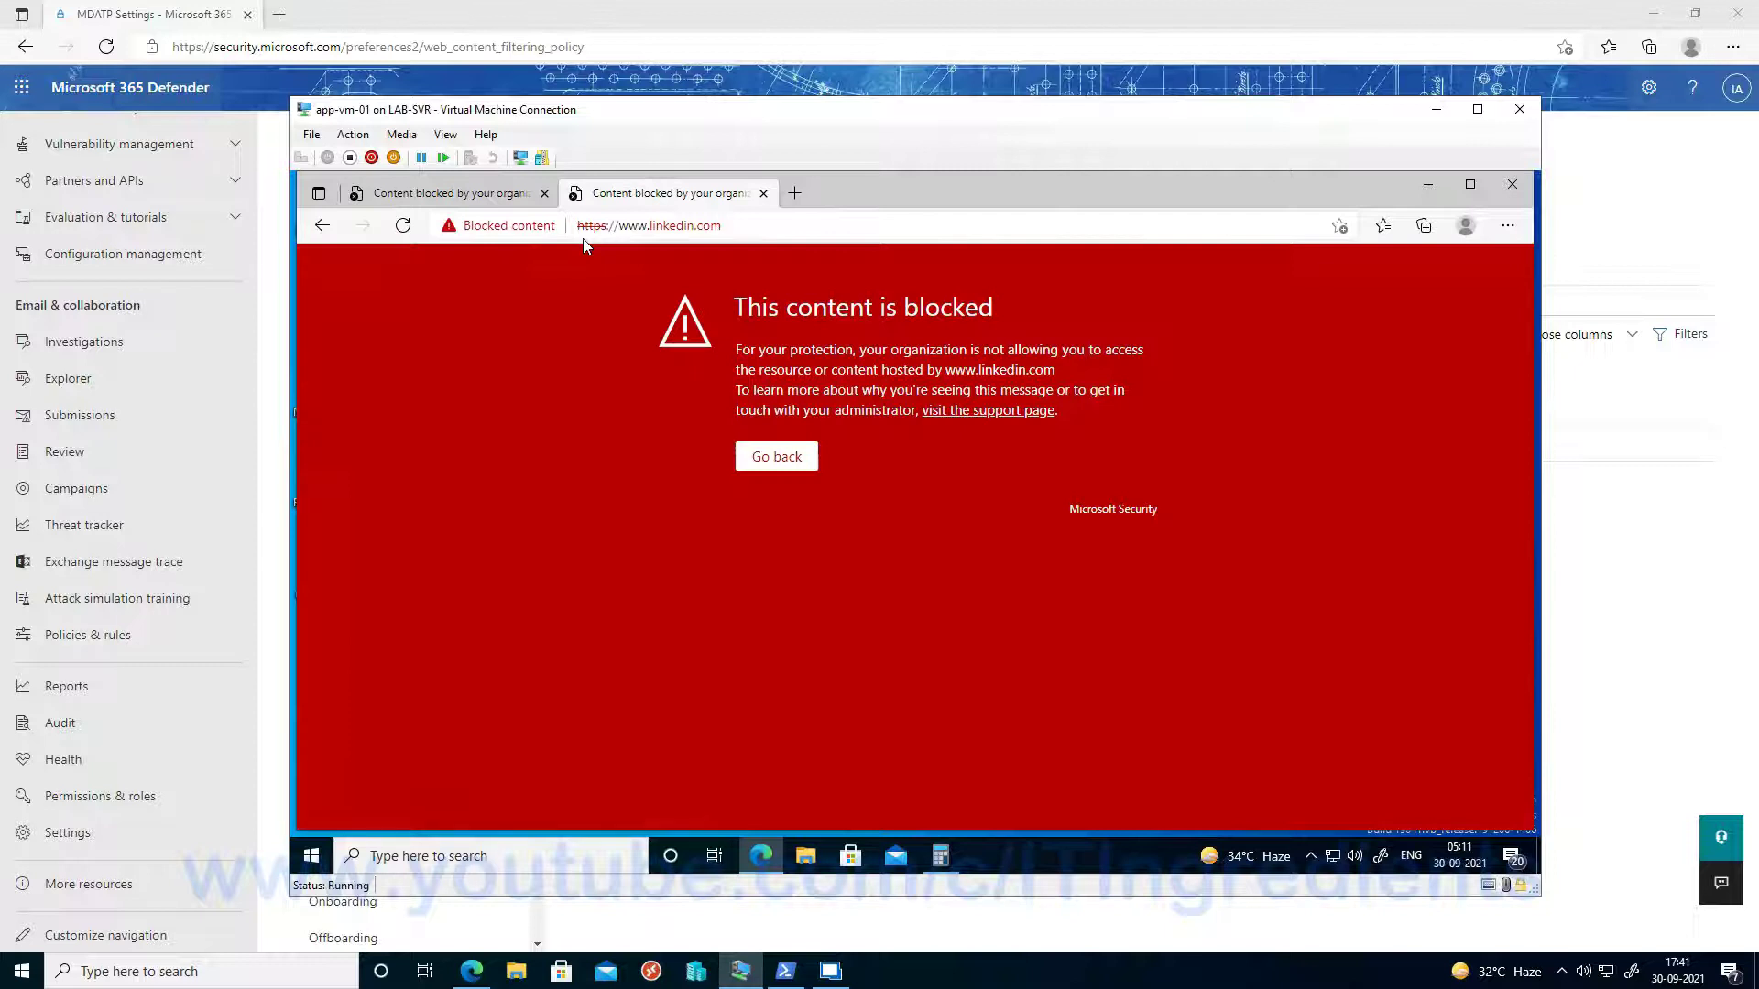
click(794, 193)
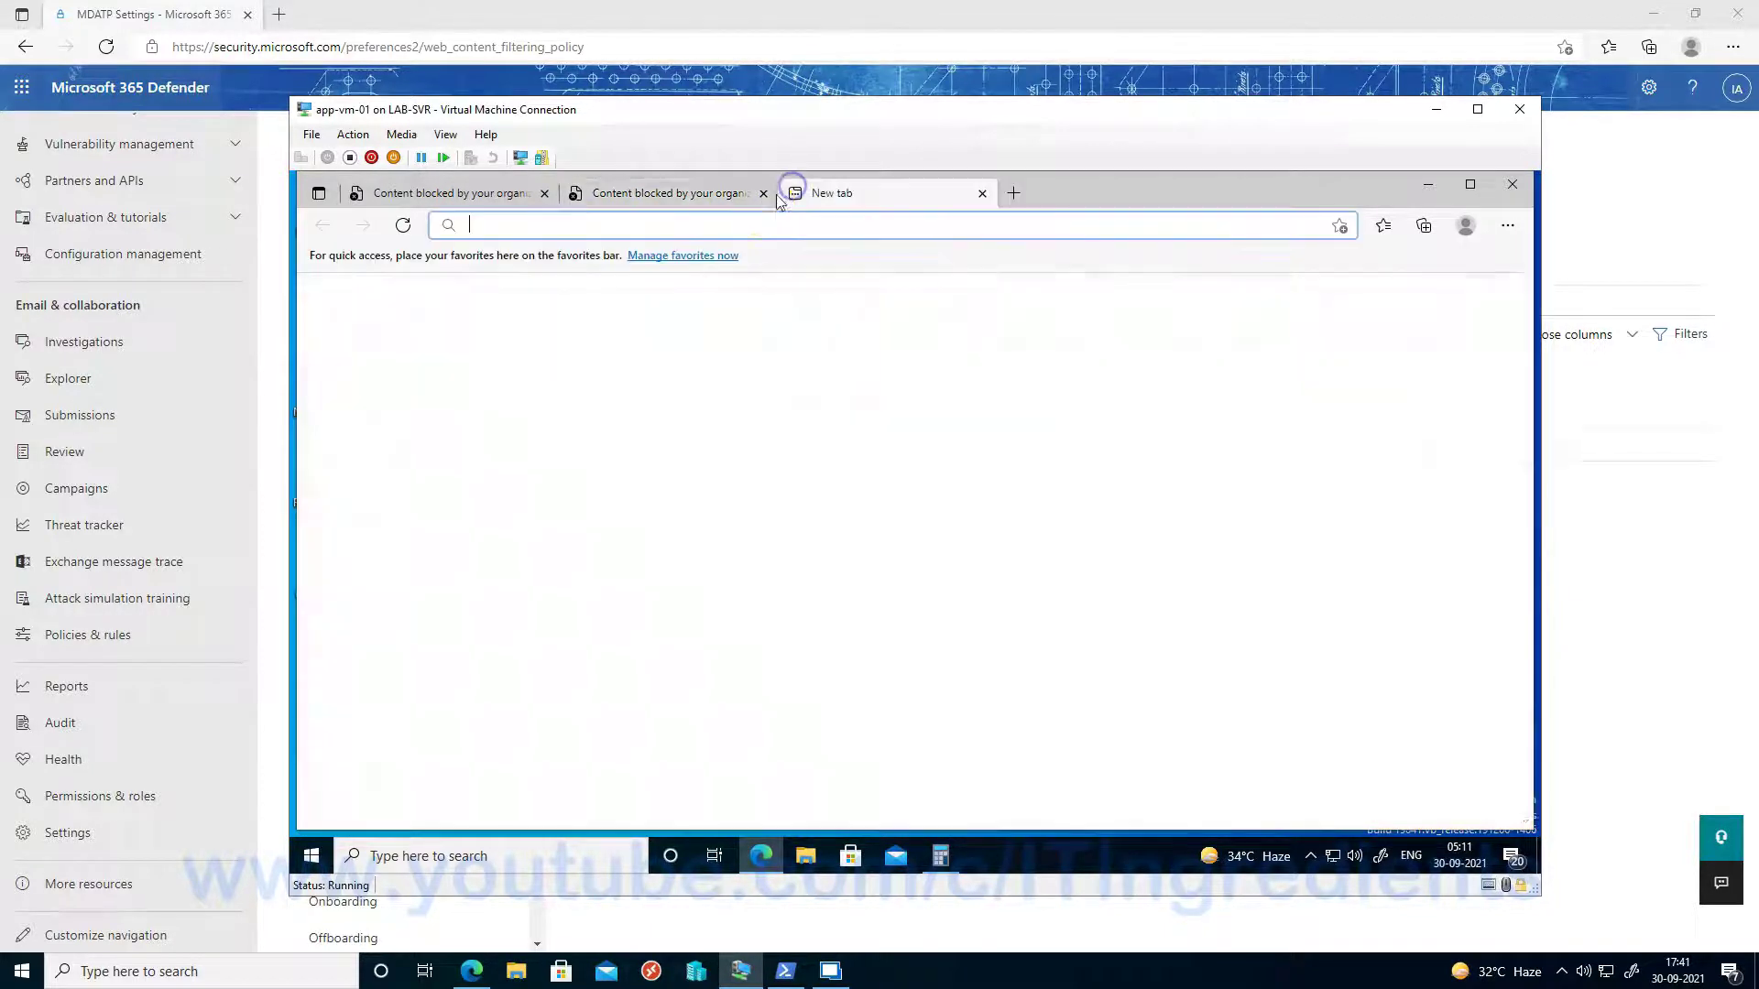
text(www.facebook.com)
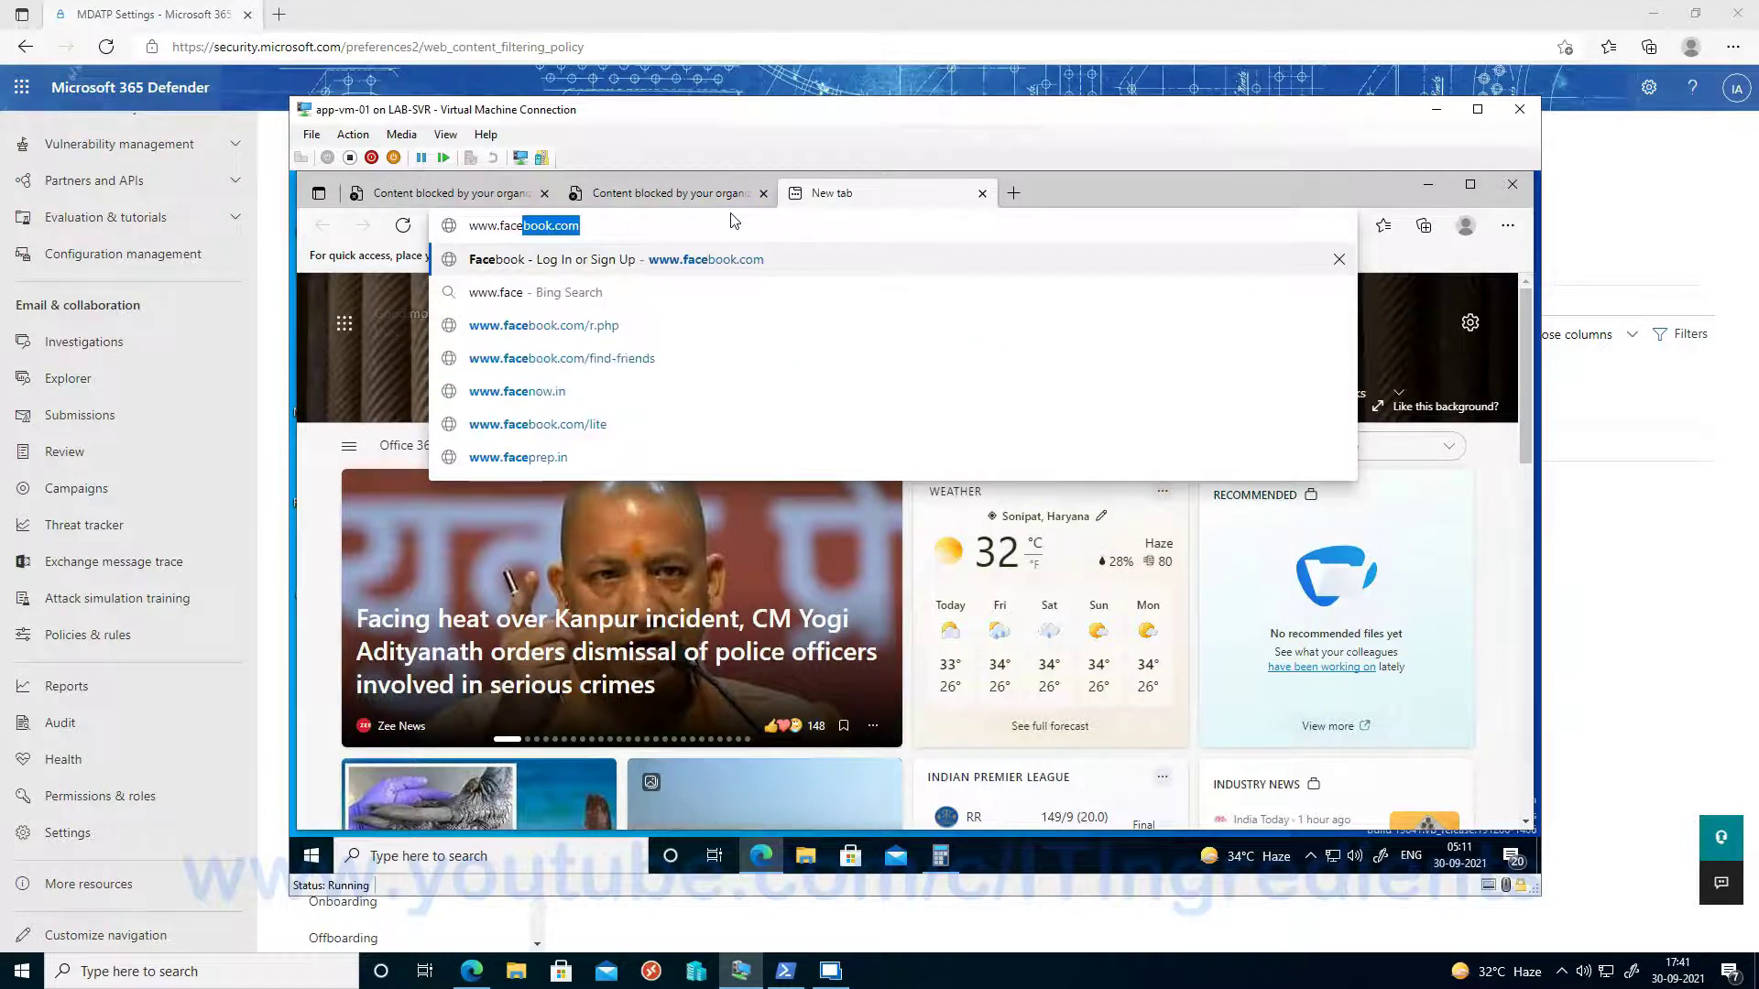
key(Return)
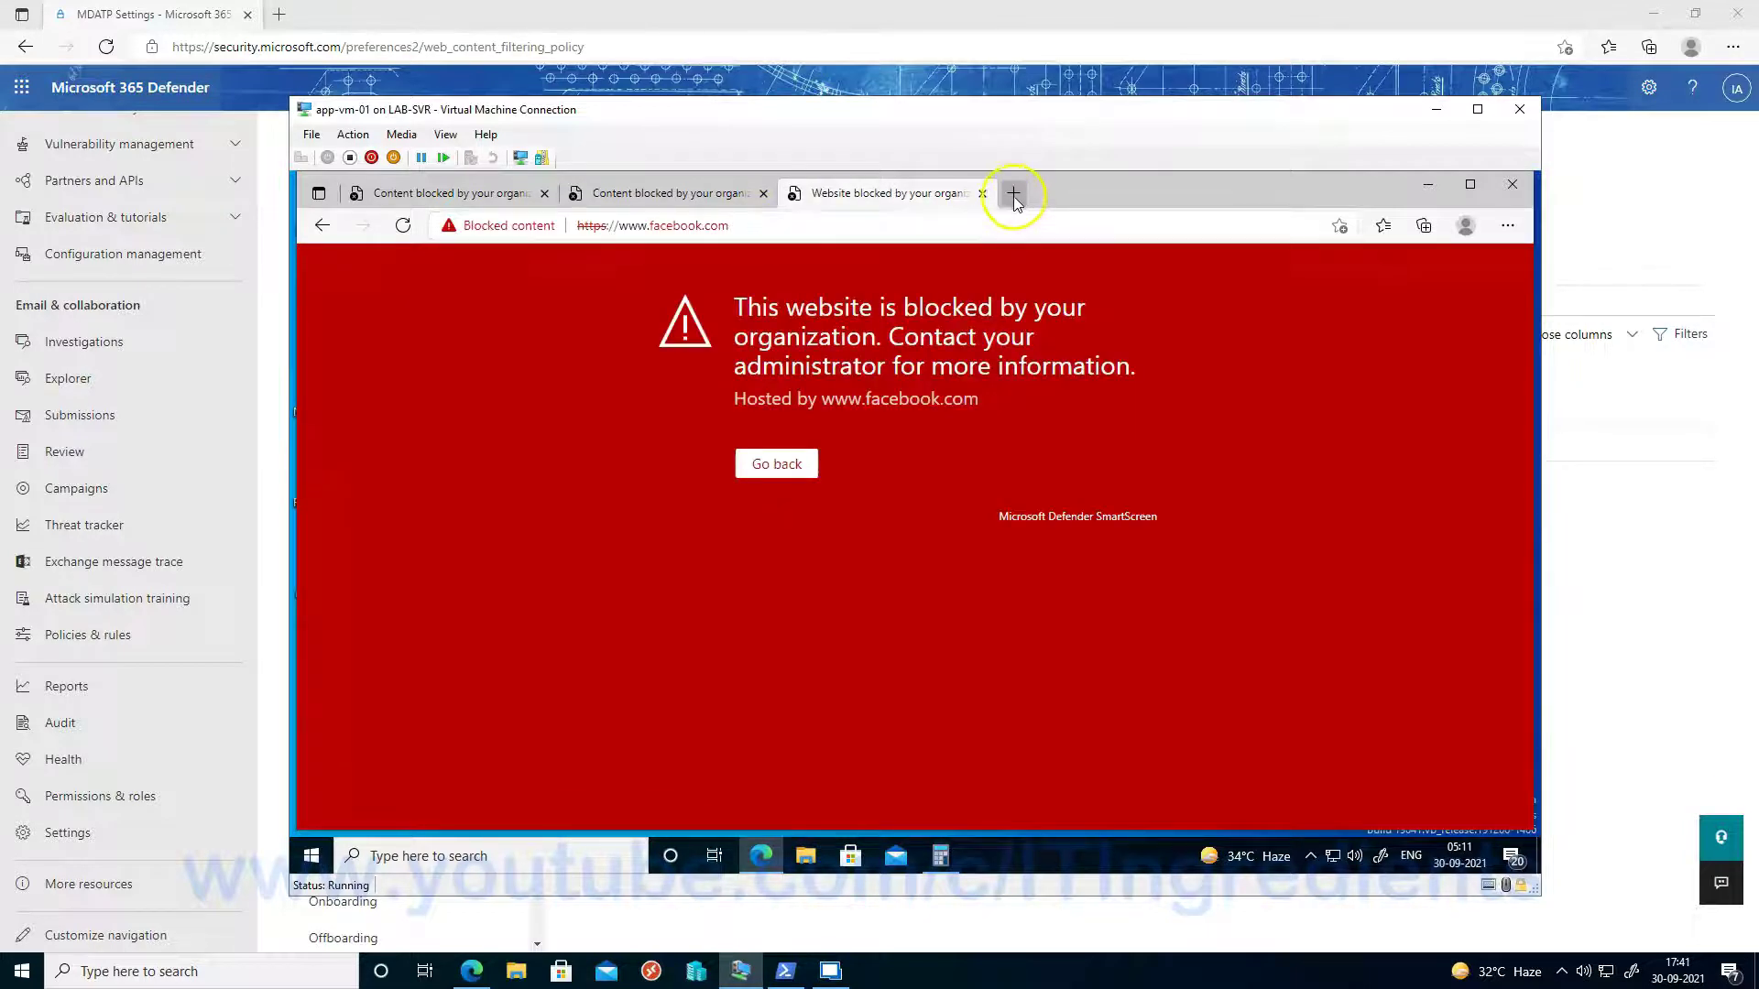
Test mail.yahoo.com, then minimize the VM and open the Blocked Categories policy details
click(1013, 194)
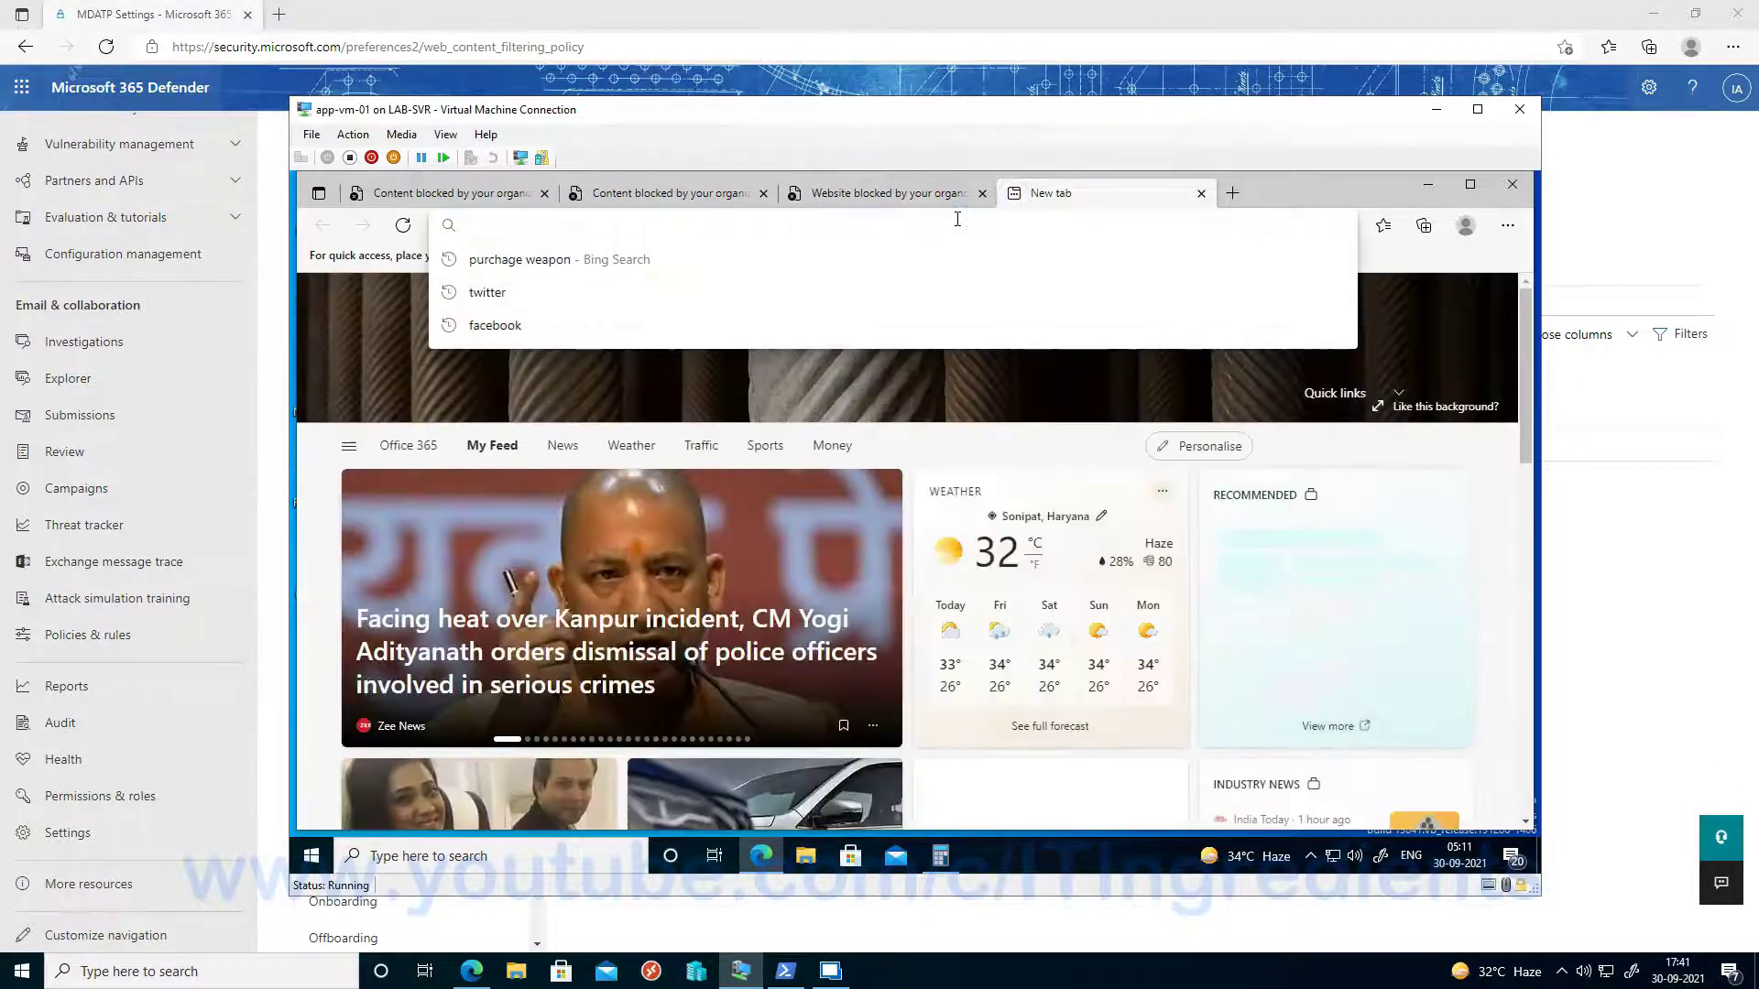
text(www)
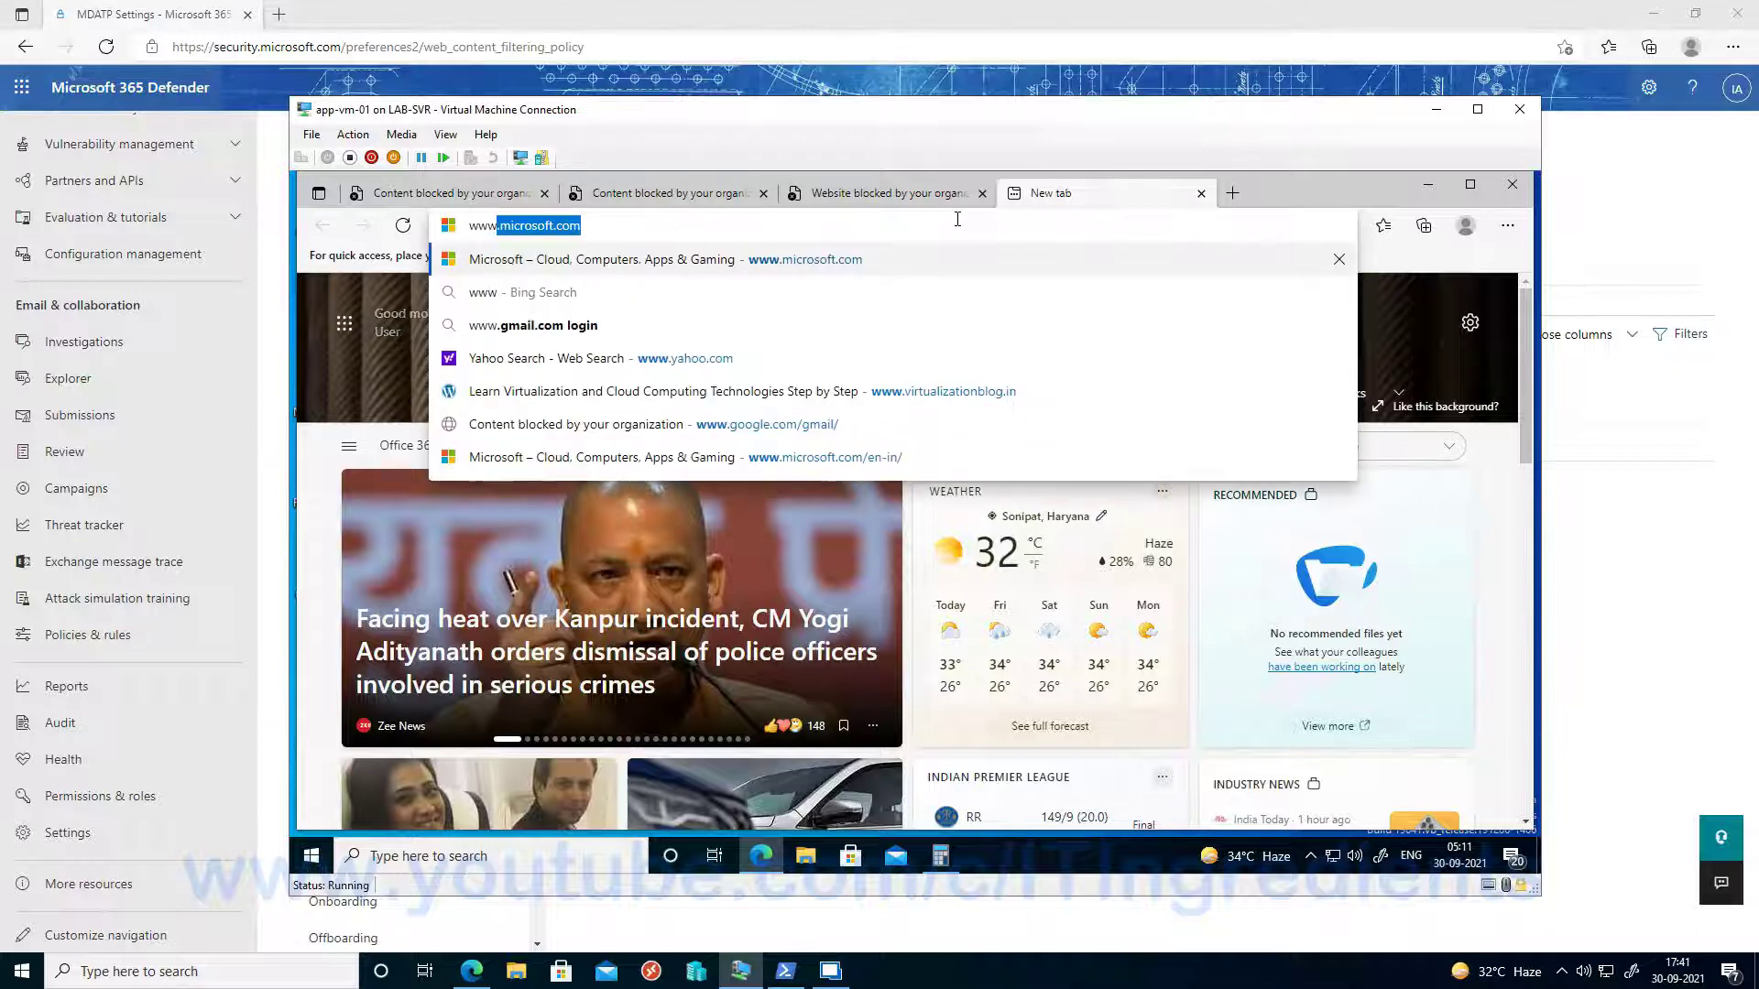
key(BackSpace)
key(BackSpace)
key(BackSpace)
key(BackSpace)
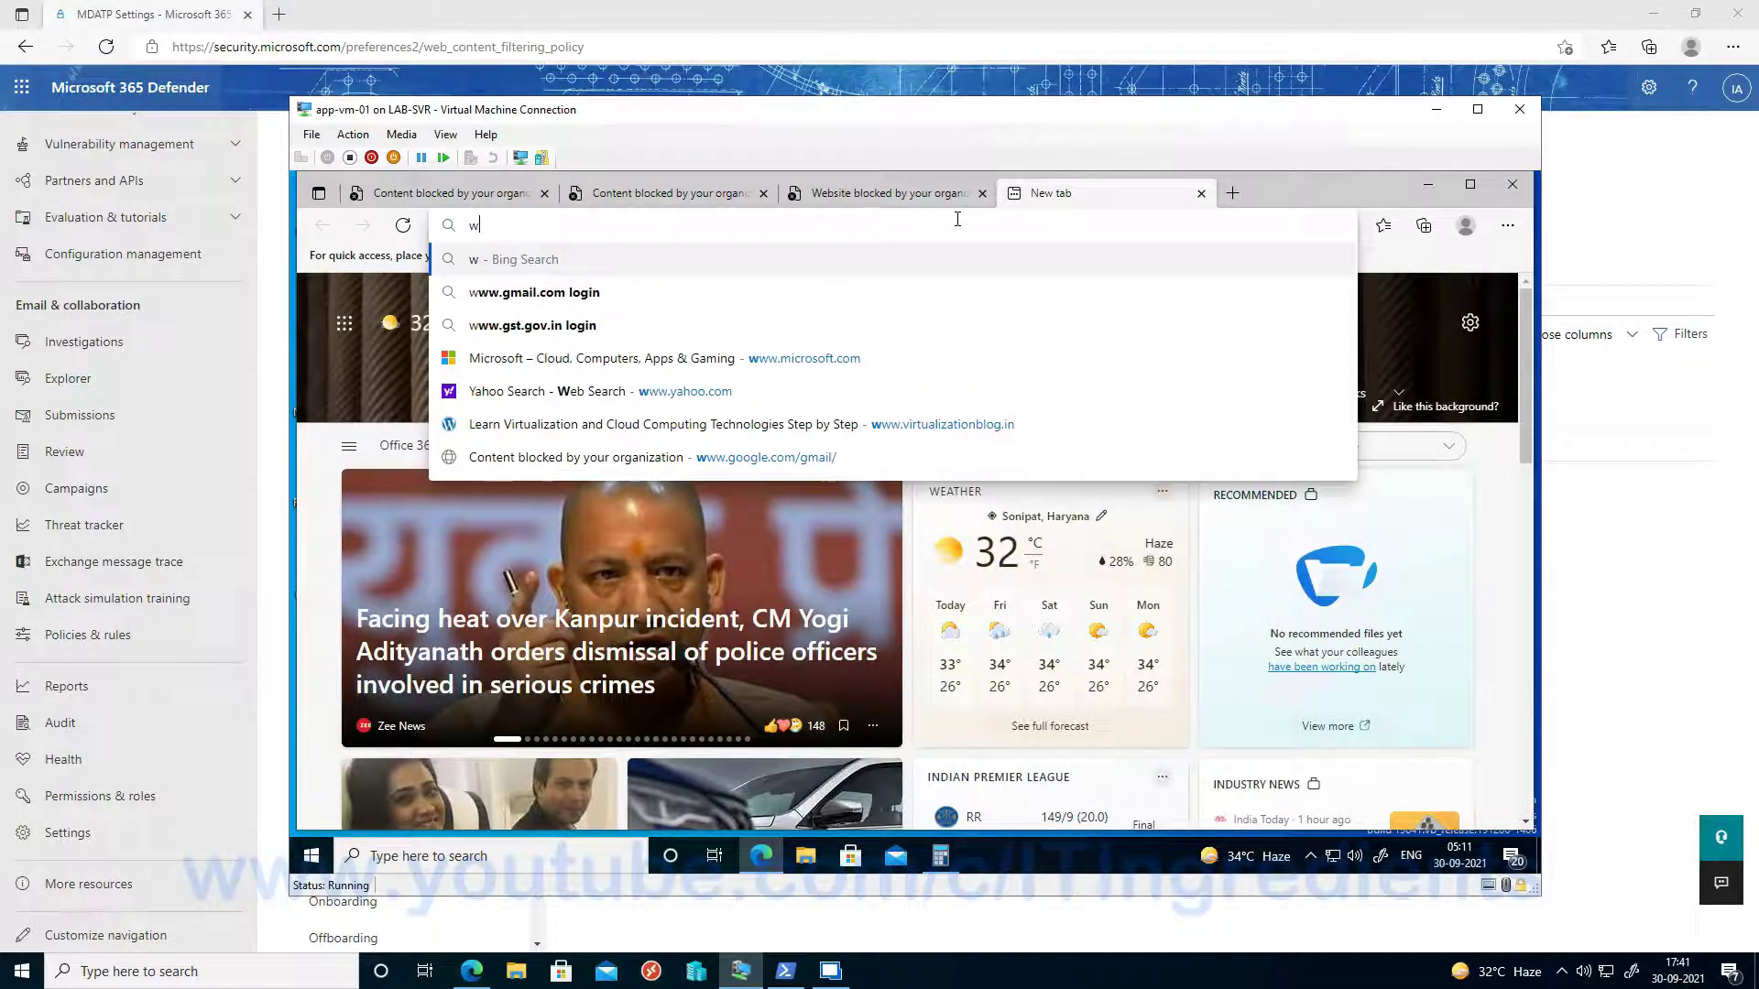
text(mail.yahoo.com)
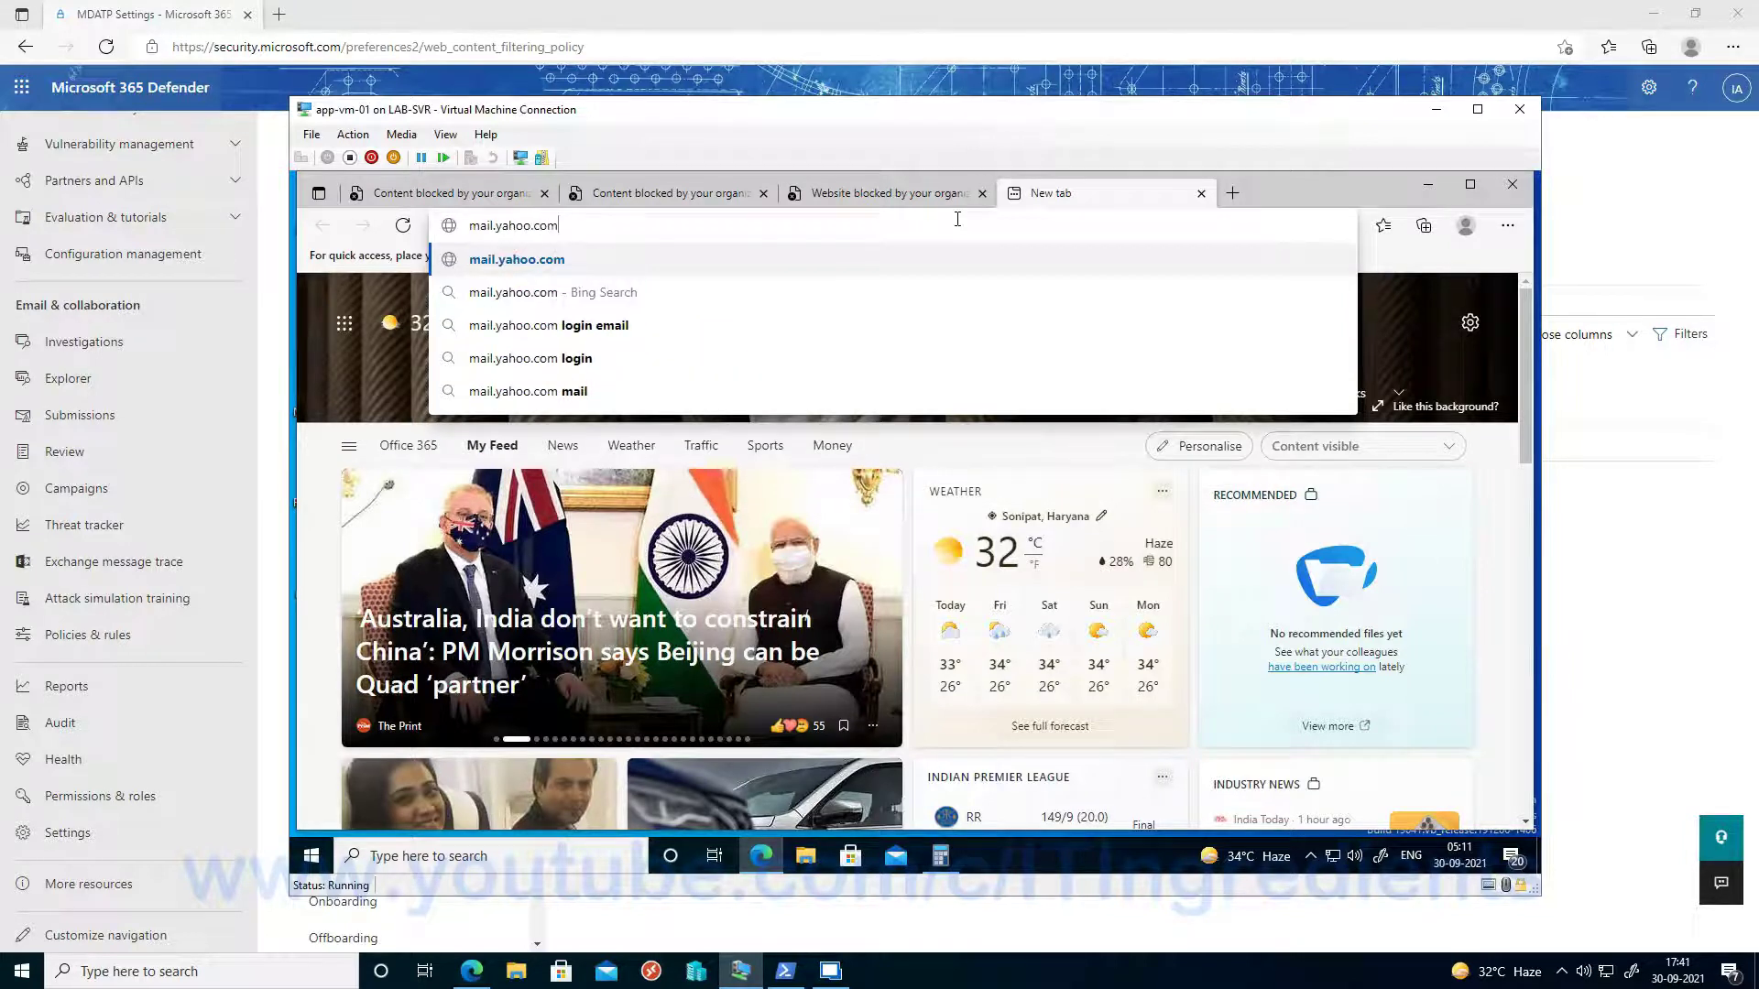
key(Return)
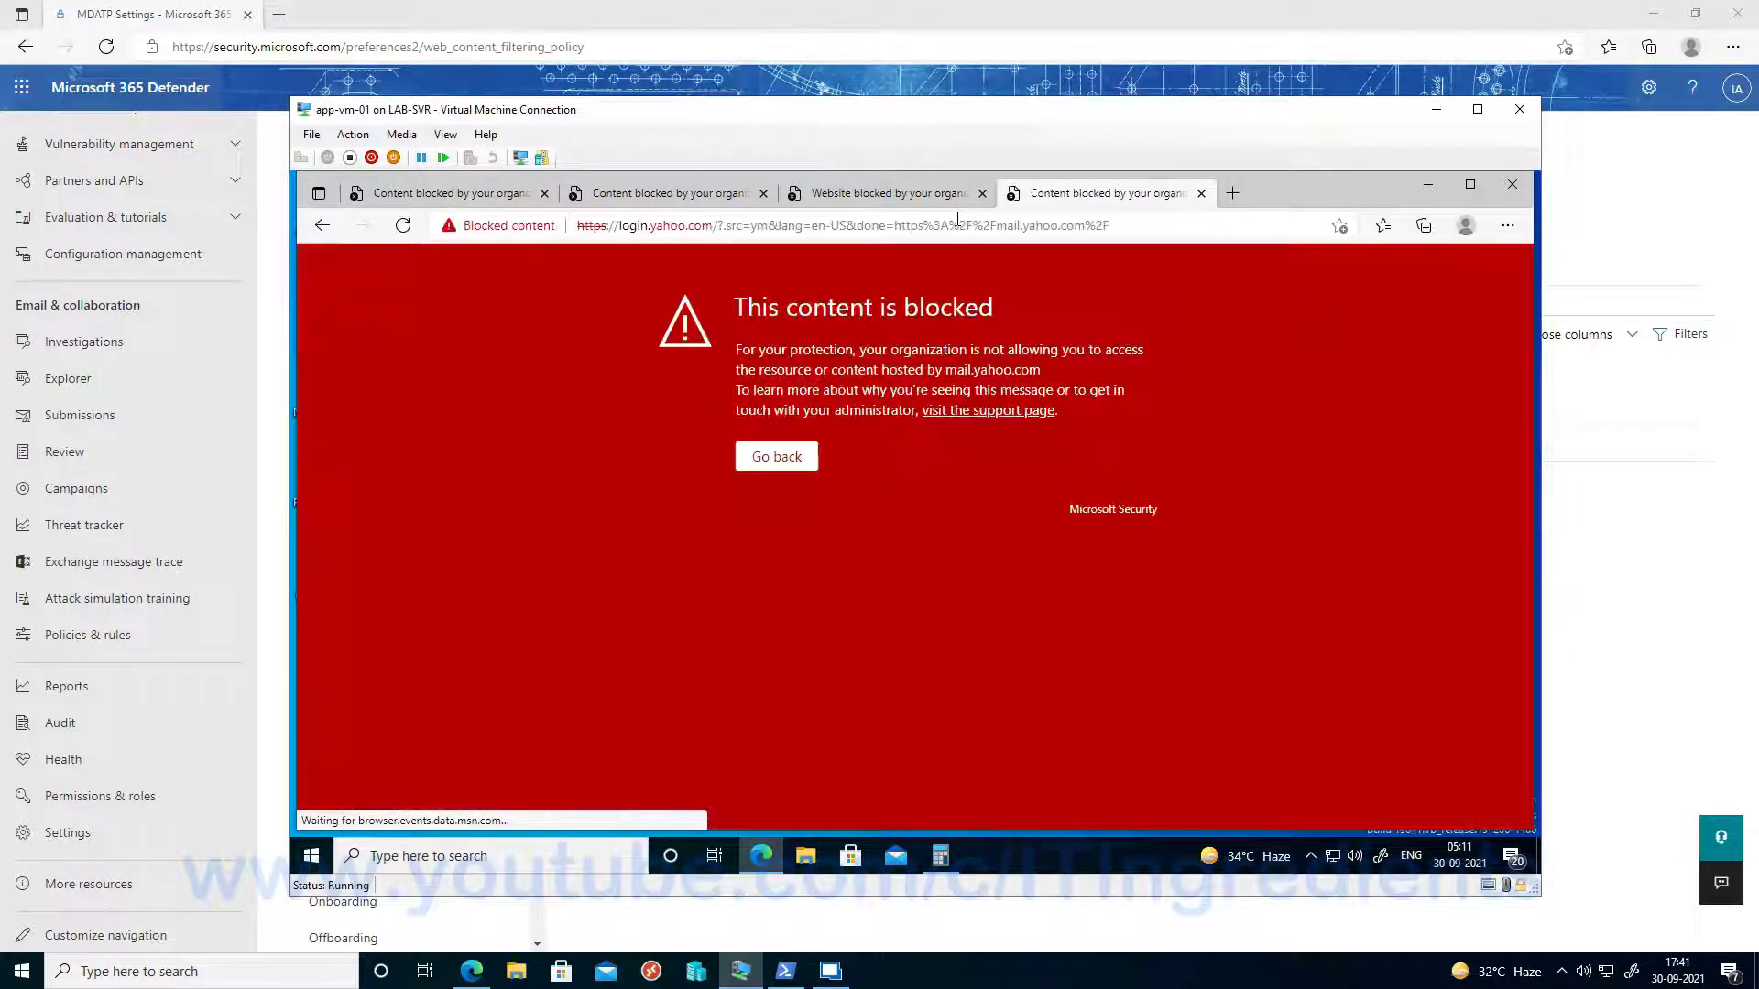
click(1434, 109)
click(594, 485)
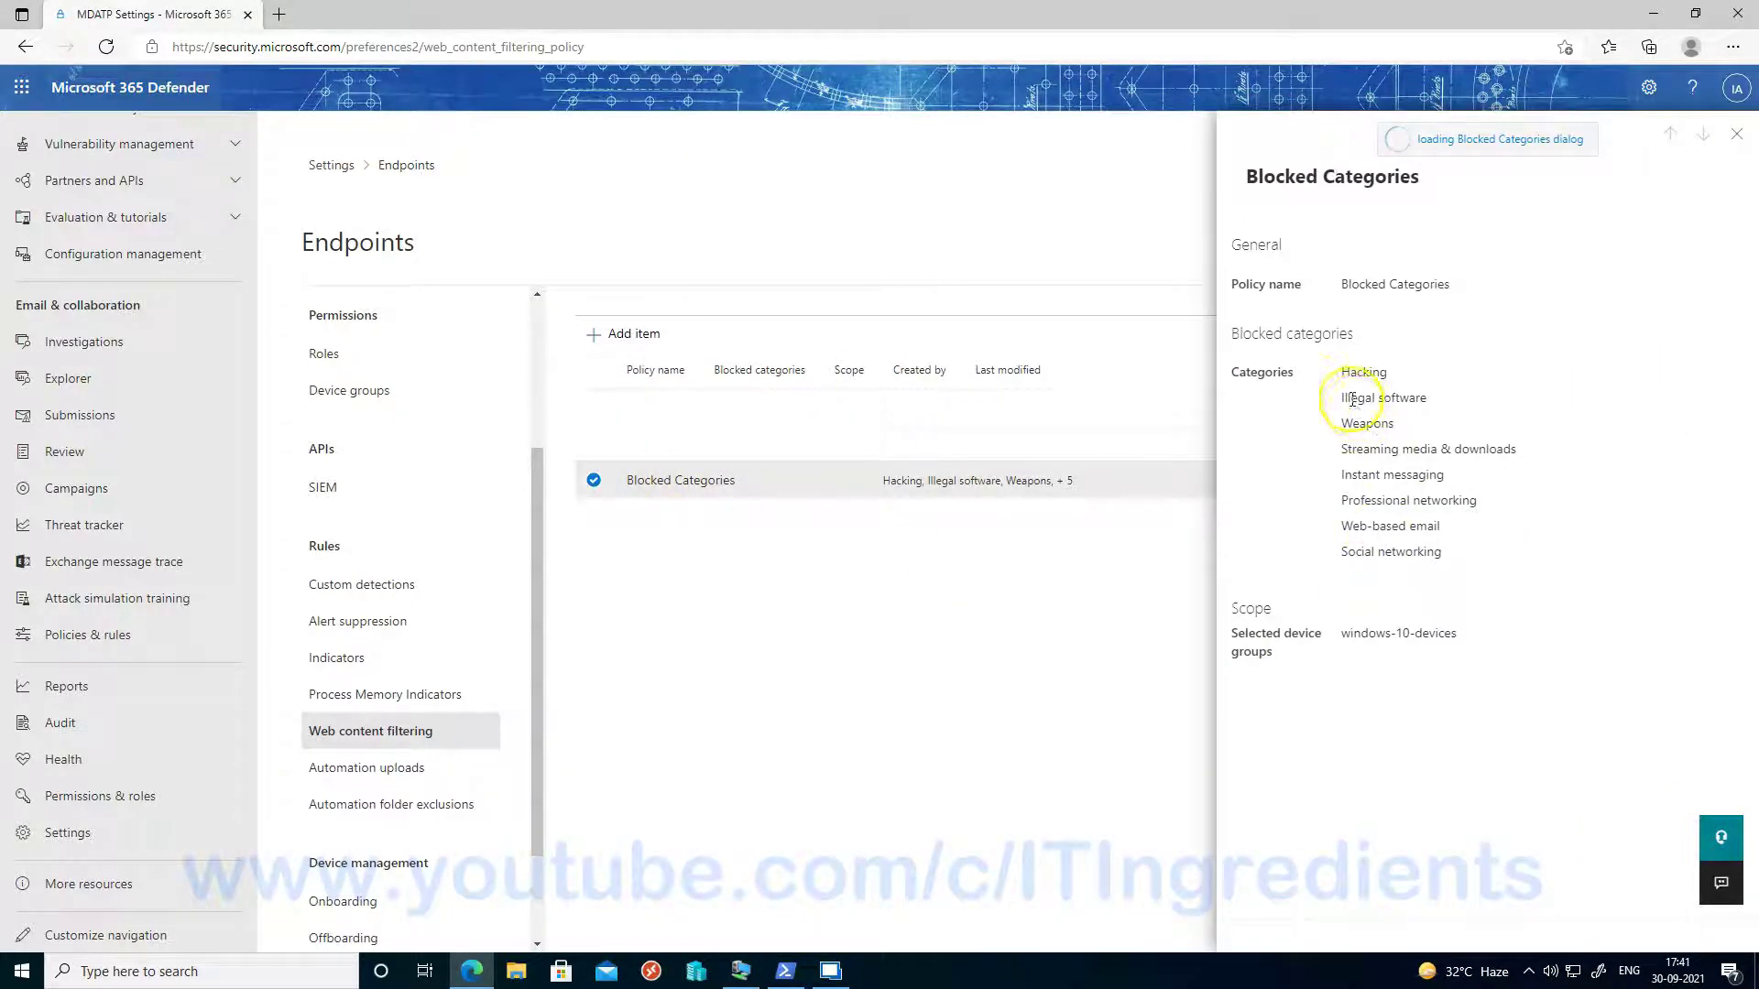
Highlight Streaming media & downloads, then test the YouTube search result in the VM browser
drag(1349, 451, 1487, 443)
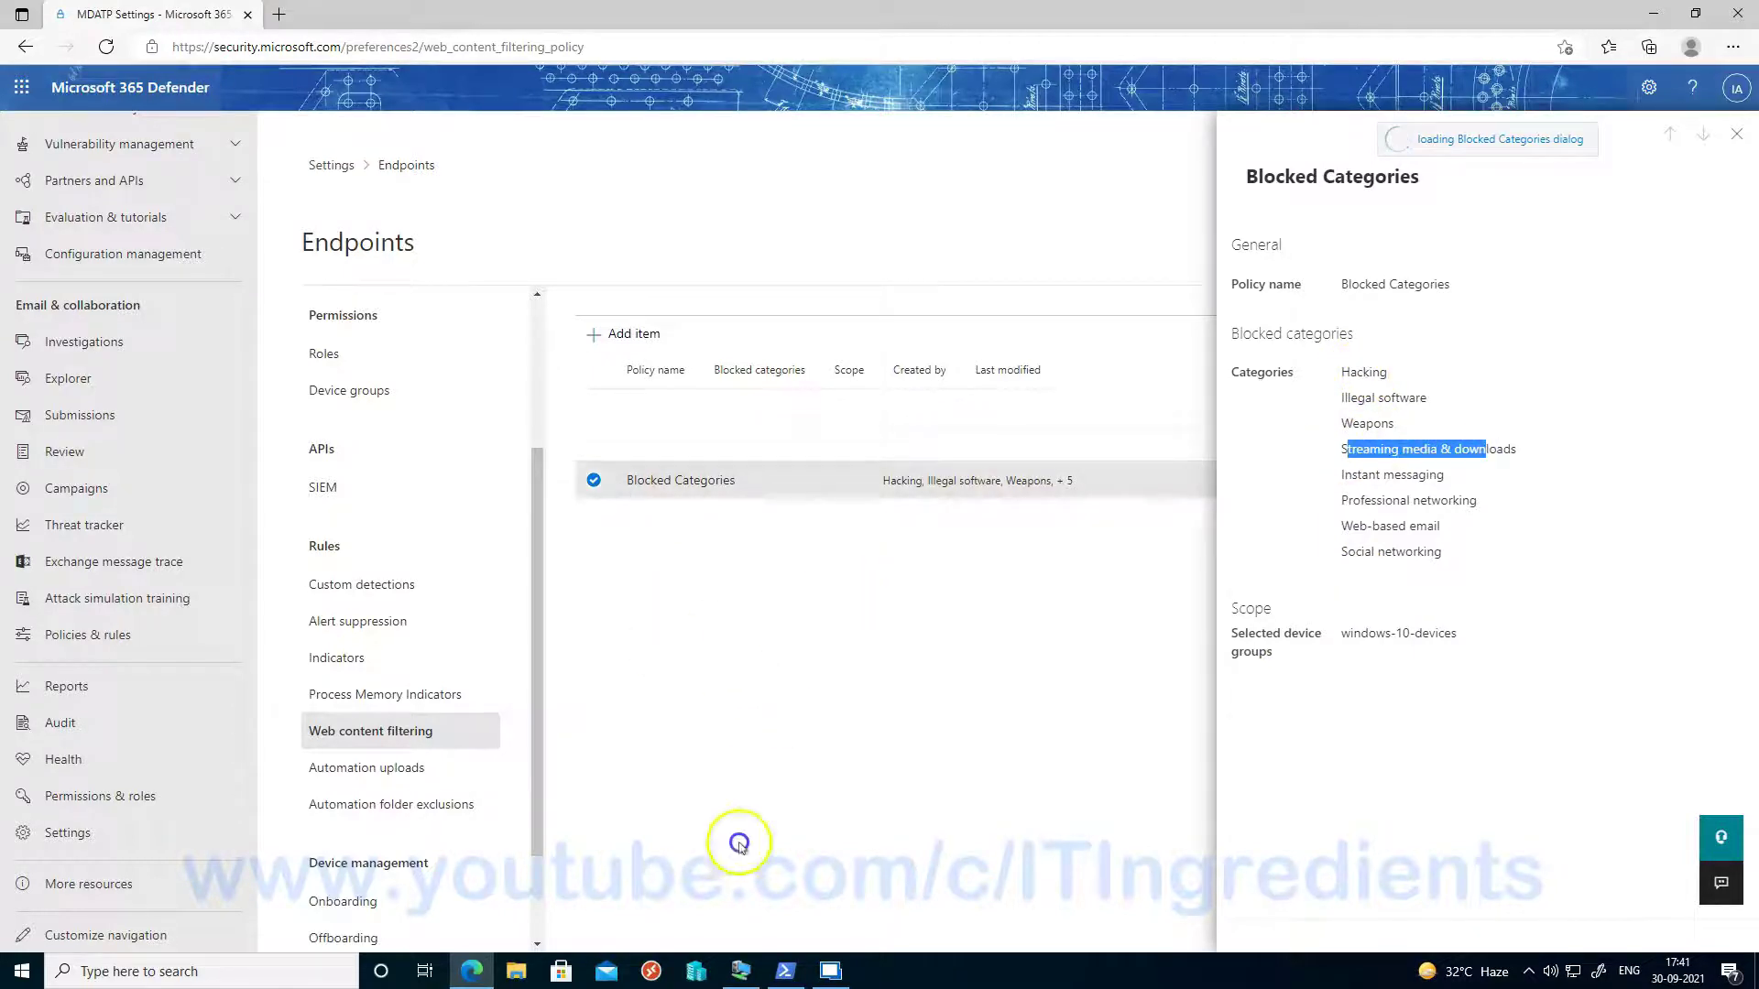
click(741, 971)
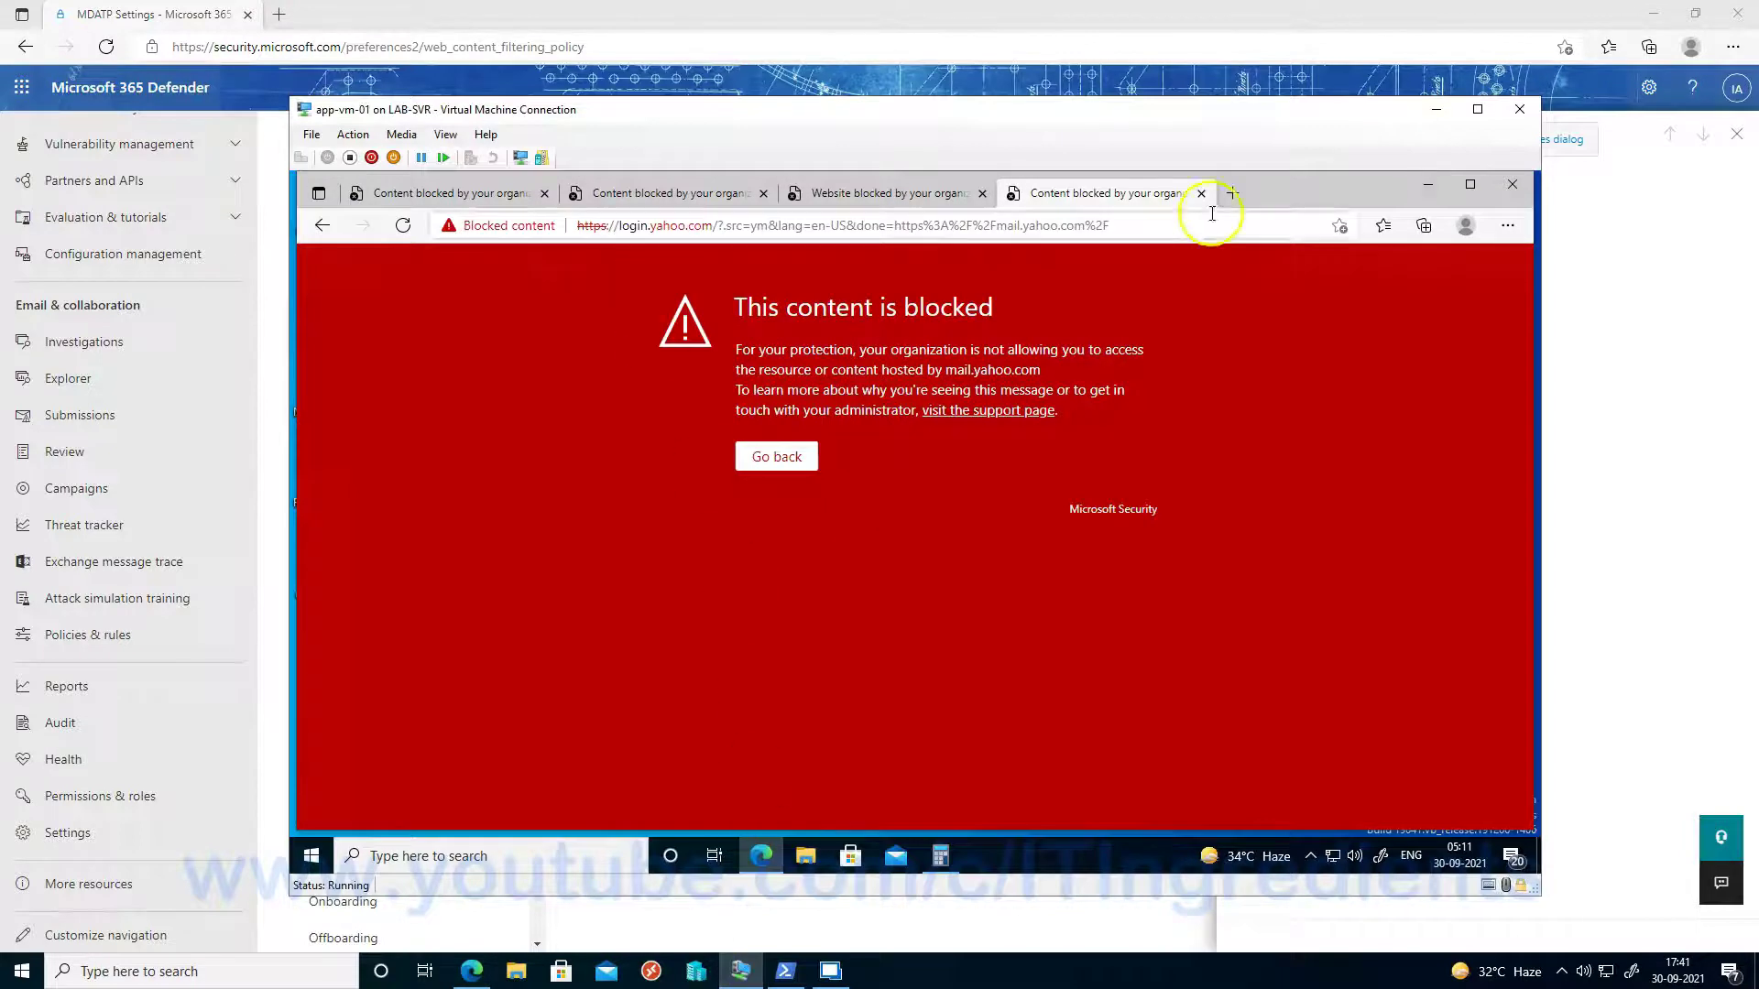
click(1232, 193)
text(youtube)
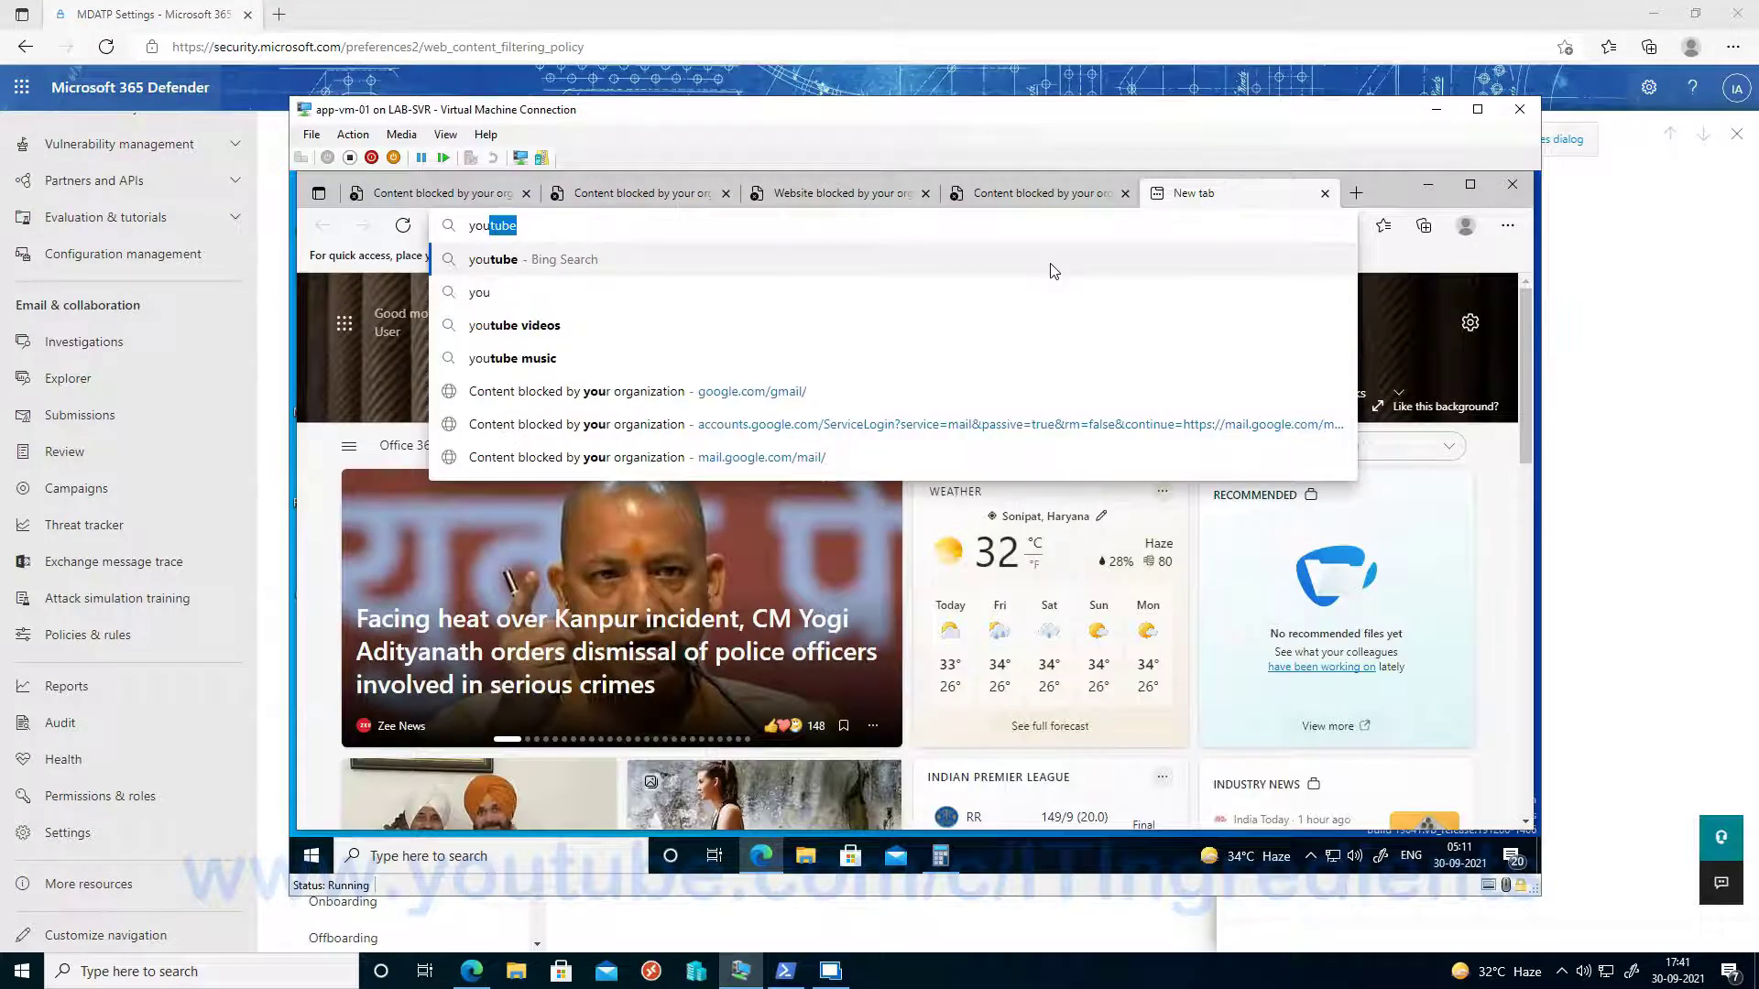
key(Return)
click(497, 407)
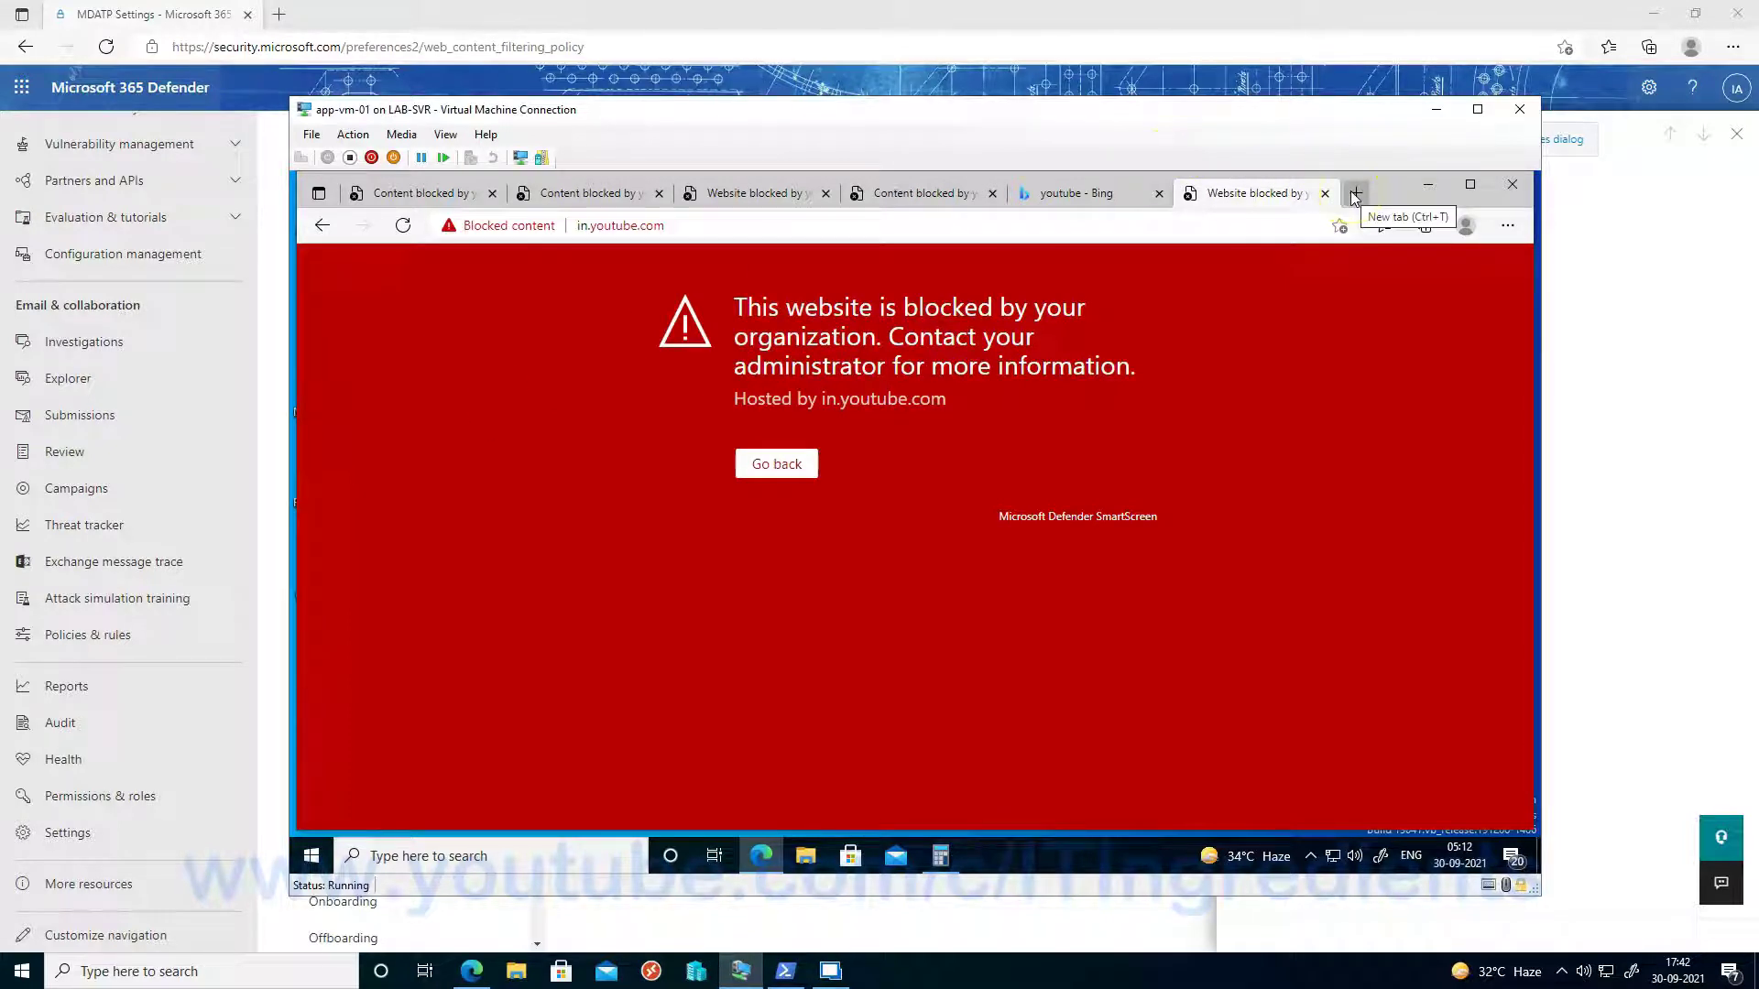
click(1566, 286)
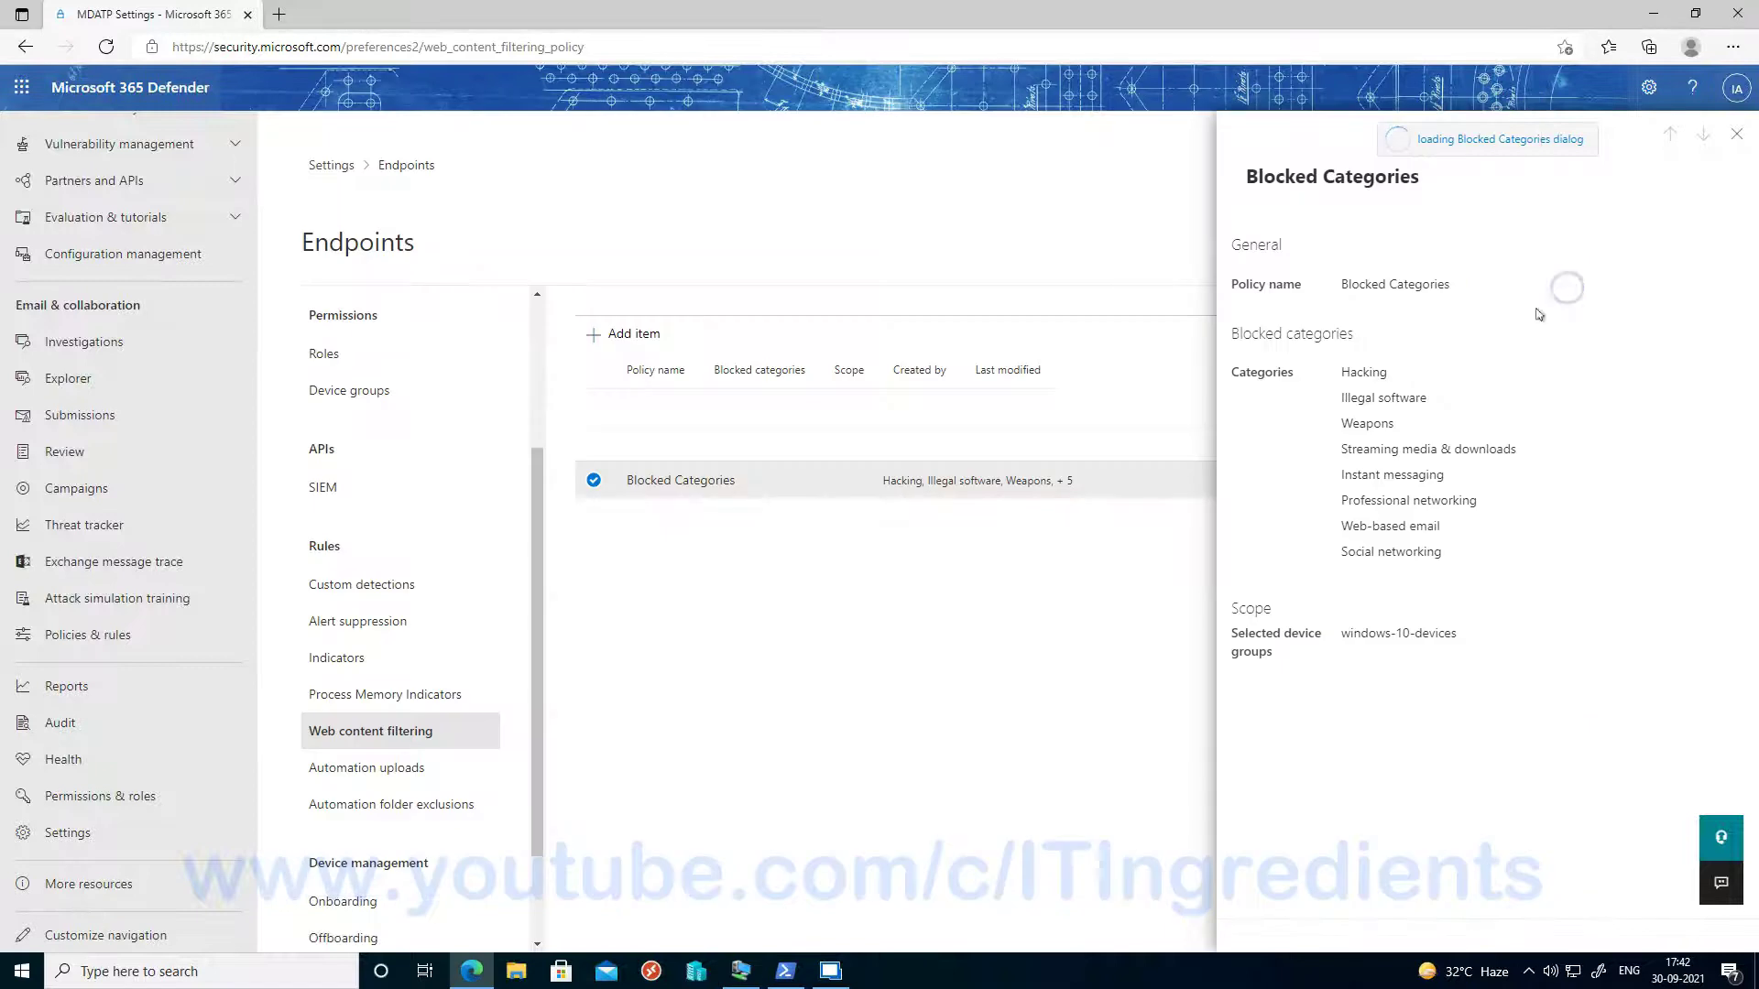
Highlight Instant messaging and test web.whatsapp.com in the VM browser
drag(1343, 474, 1443, 474)
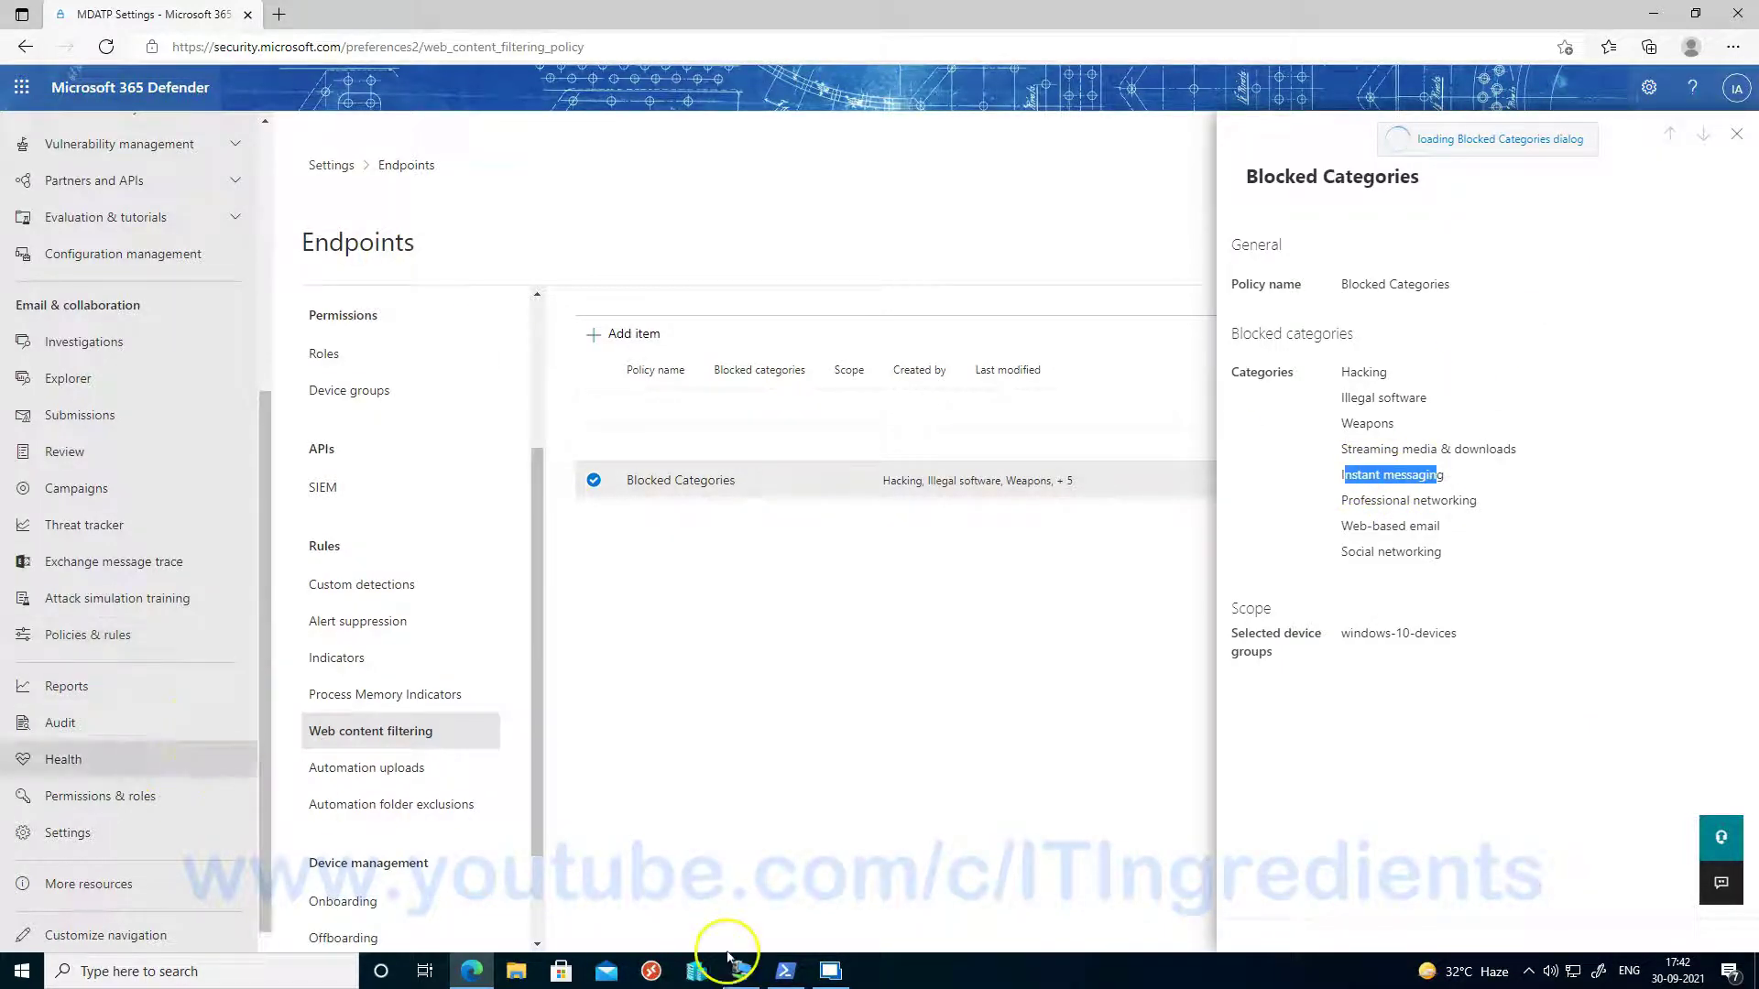
click(696, 971)
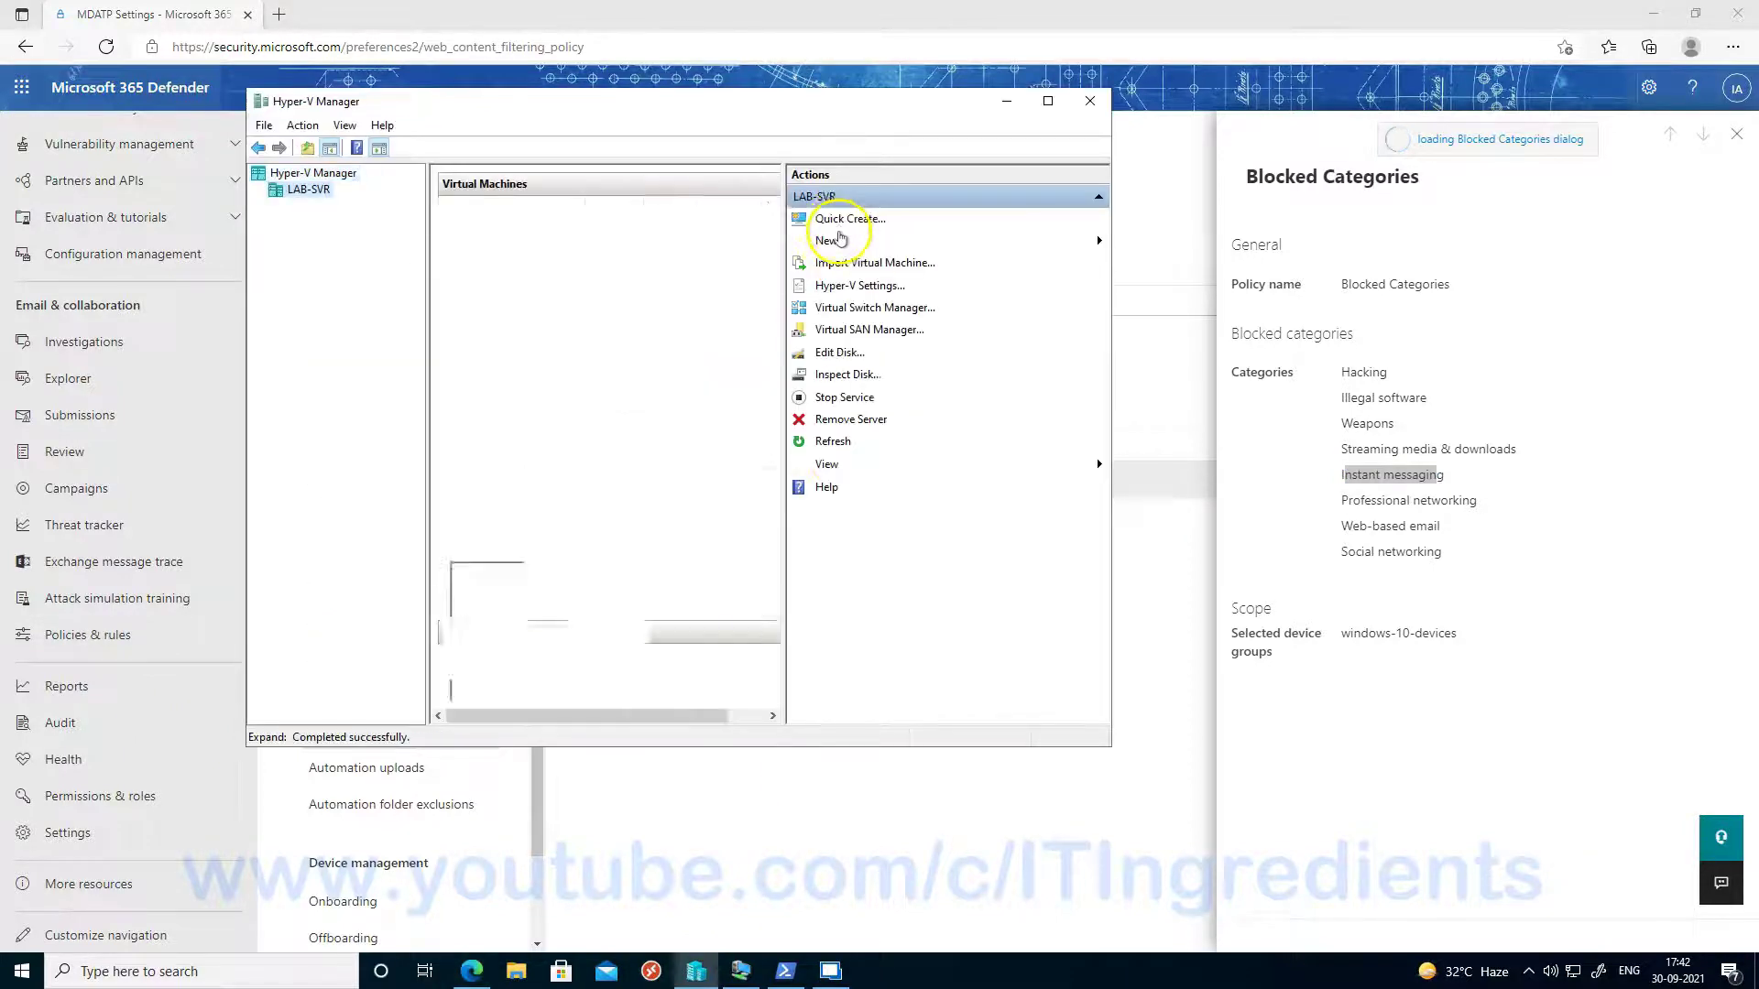
click(1090, 100)
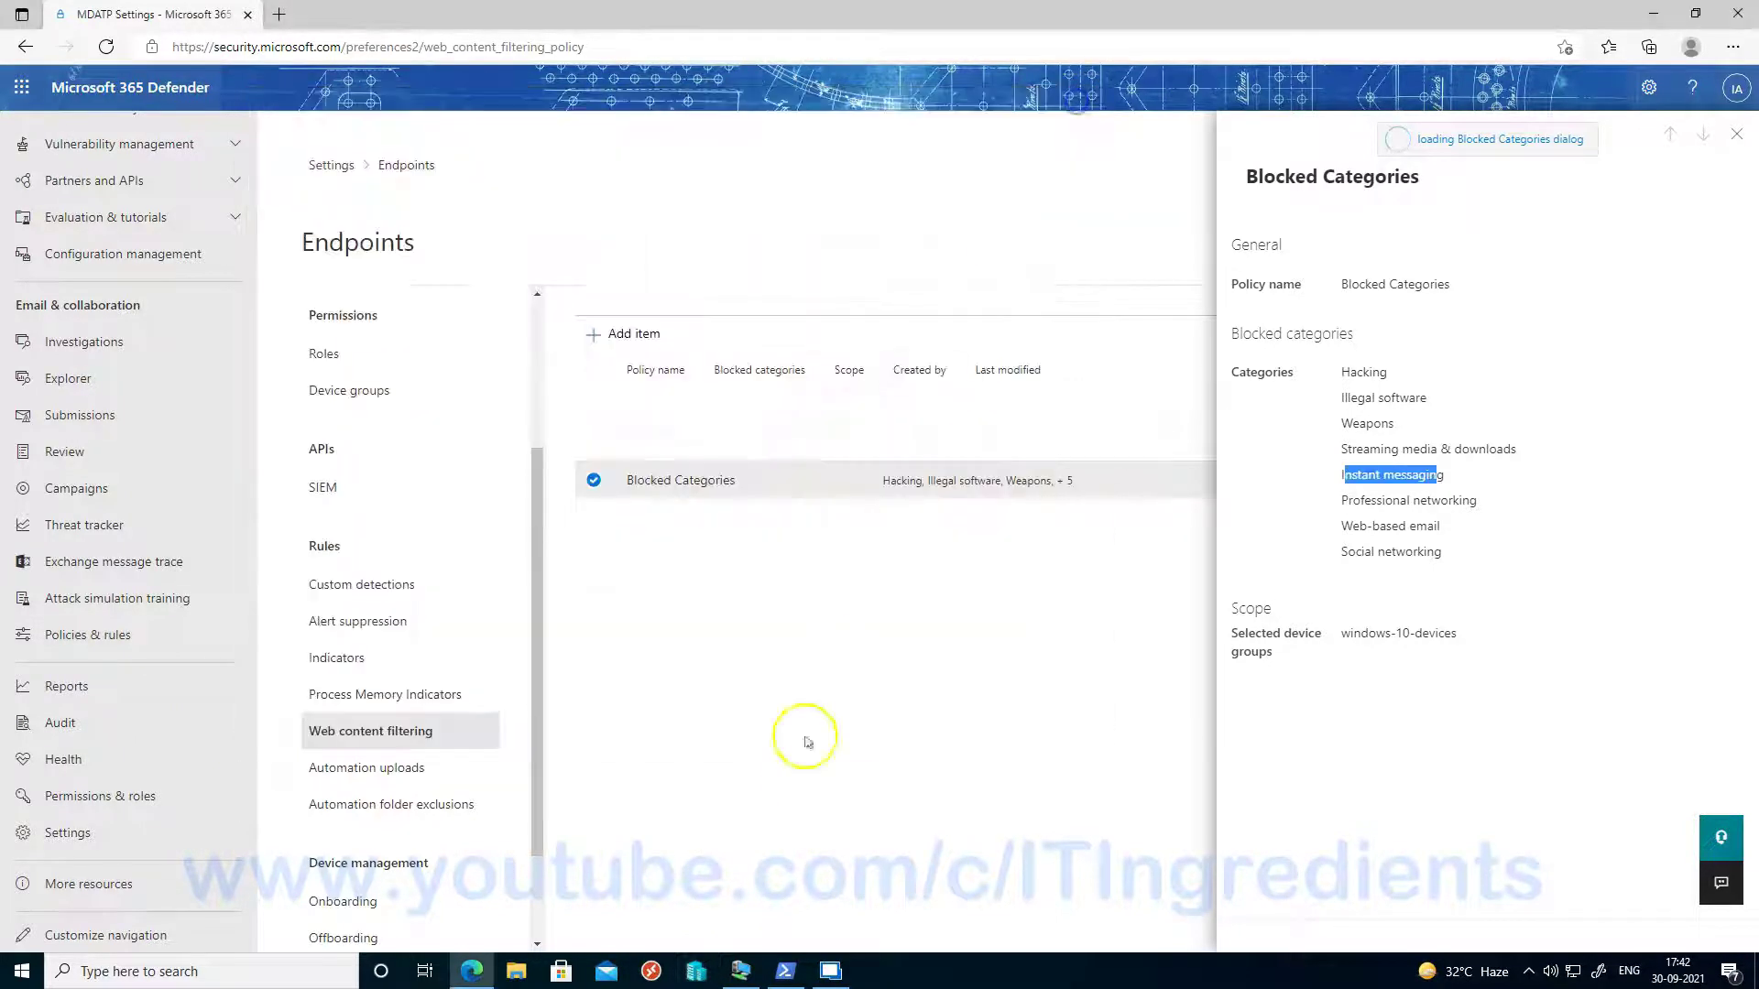
click(740, 971)
click(1356, 192)
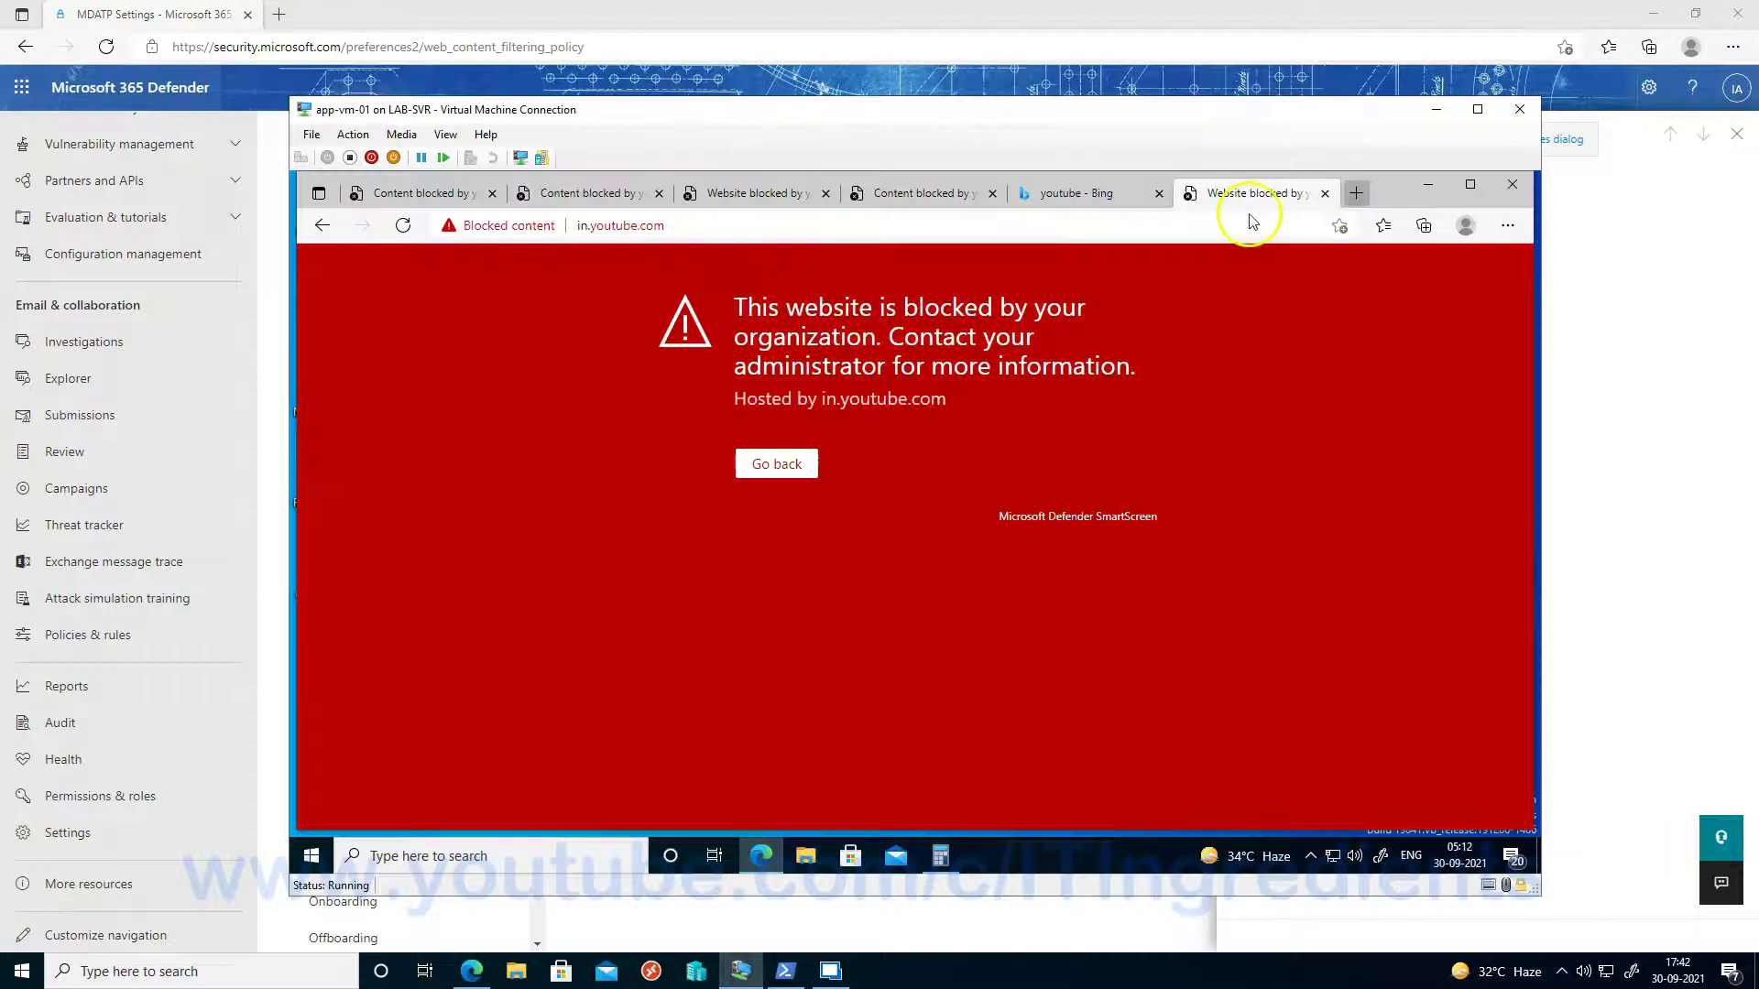
text(web.whatsapp.com)
key(Return)
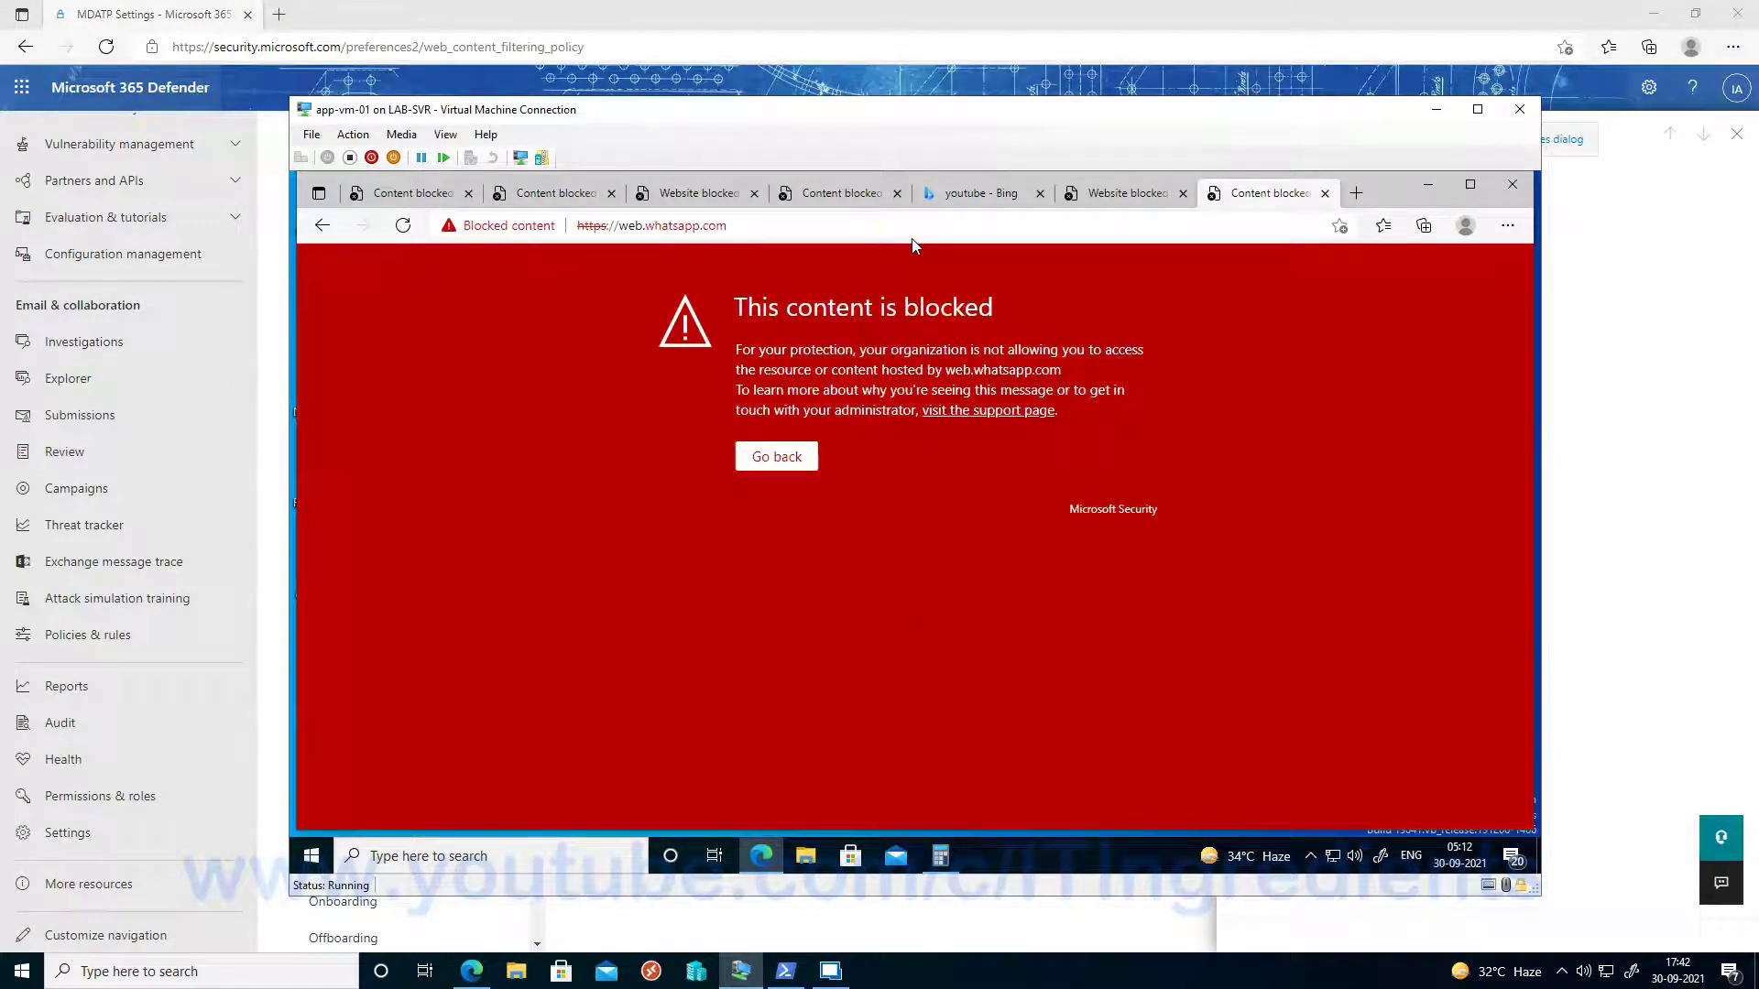
Search 'yahoo chat', open the first result to confirm blocking, then minimize the VM
click(1356, 192)
text(yahoo chat)
key(Return)
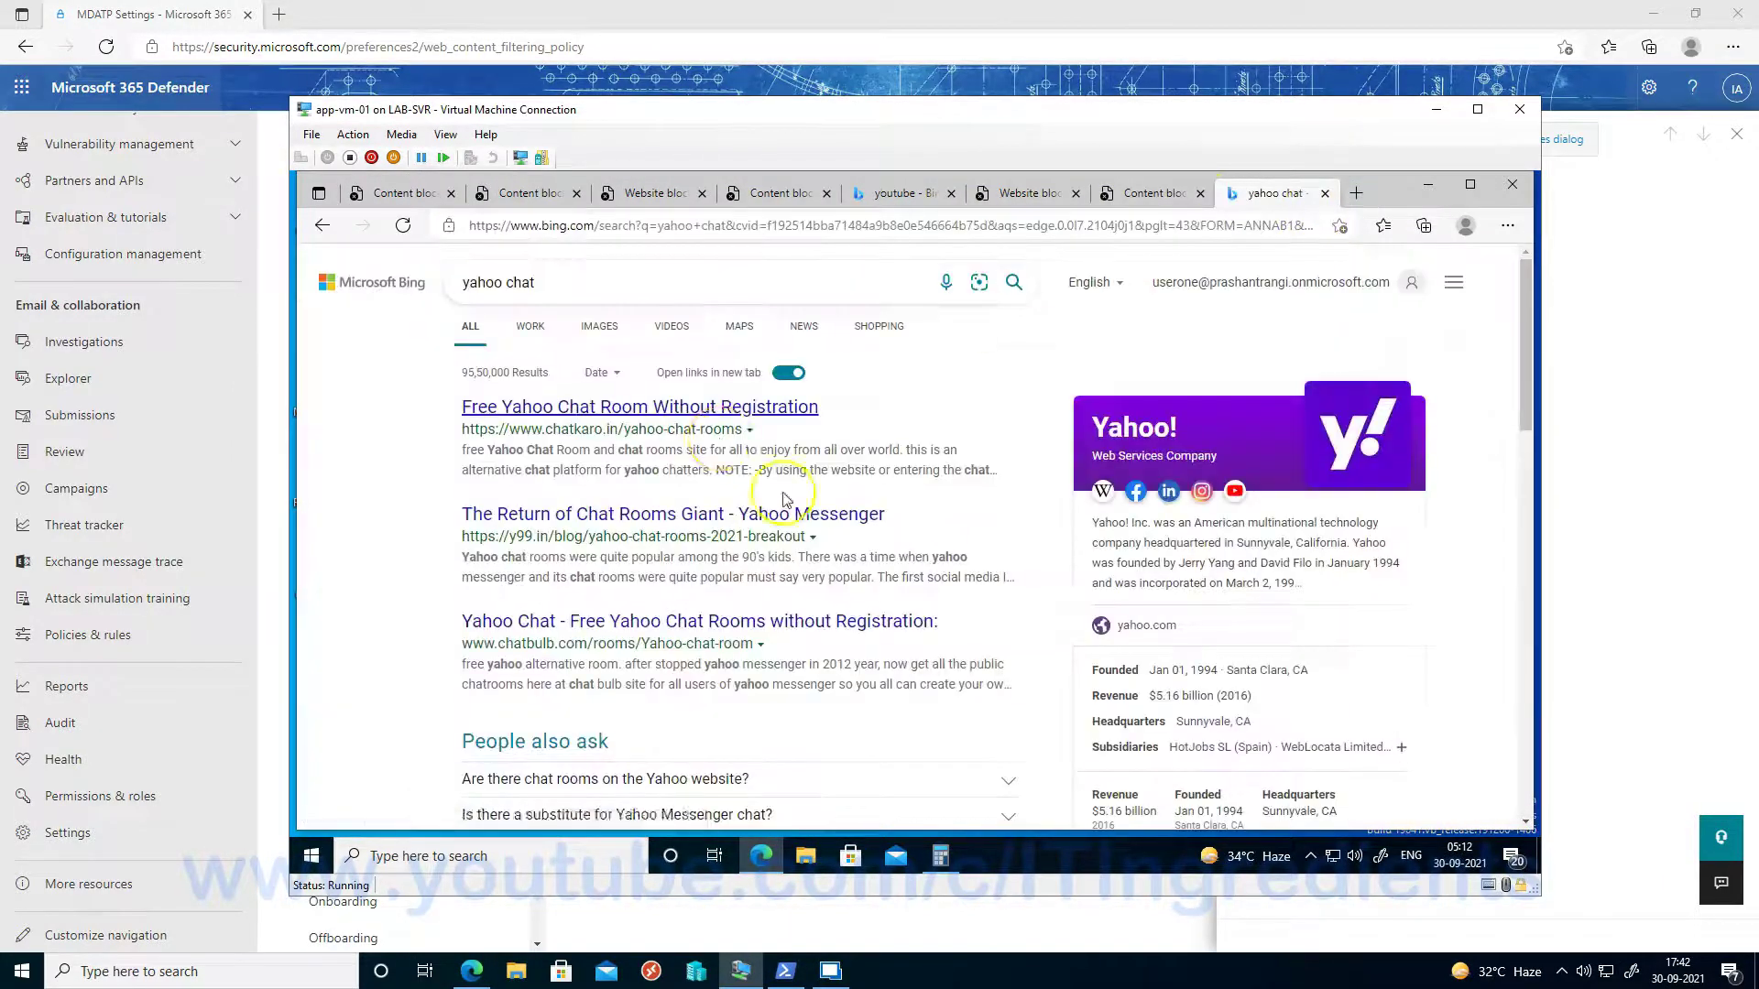
click(730, 408)
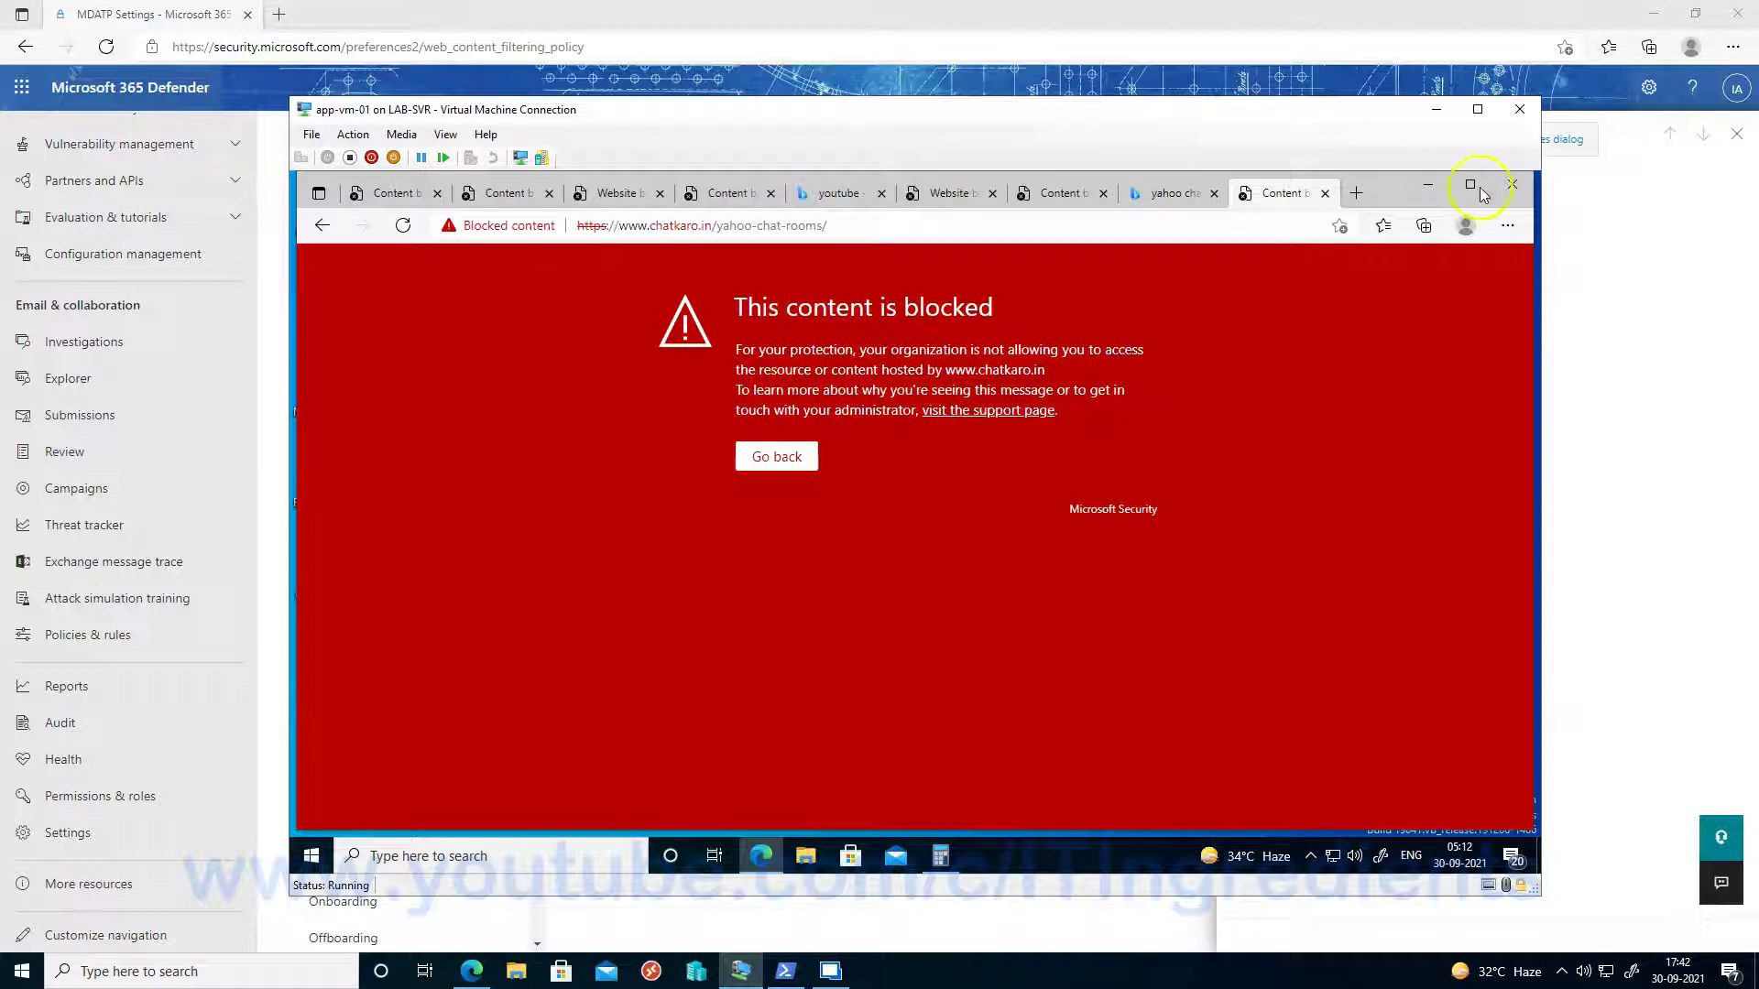
click(1437, 111)
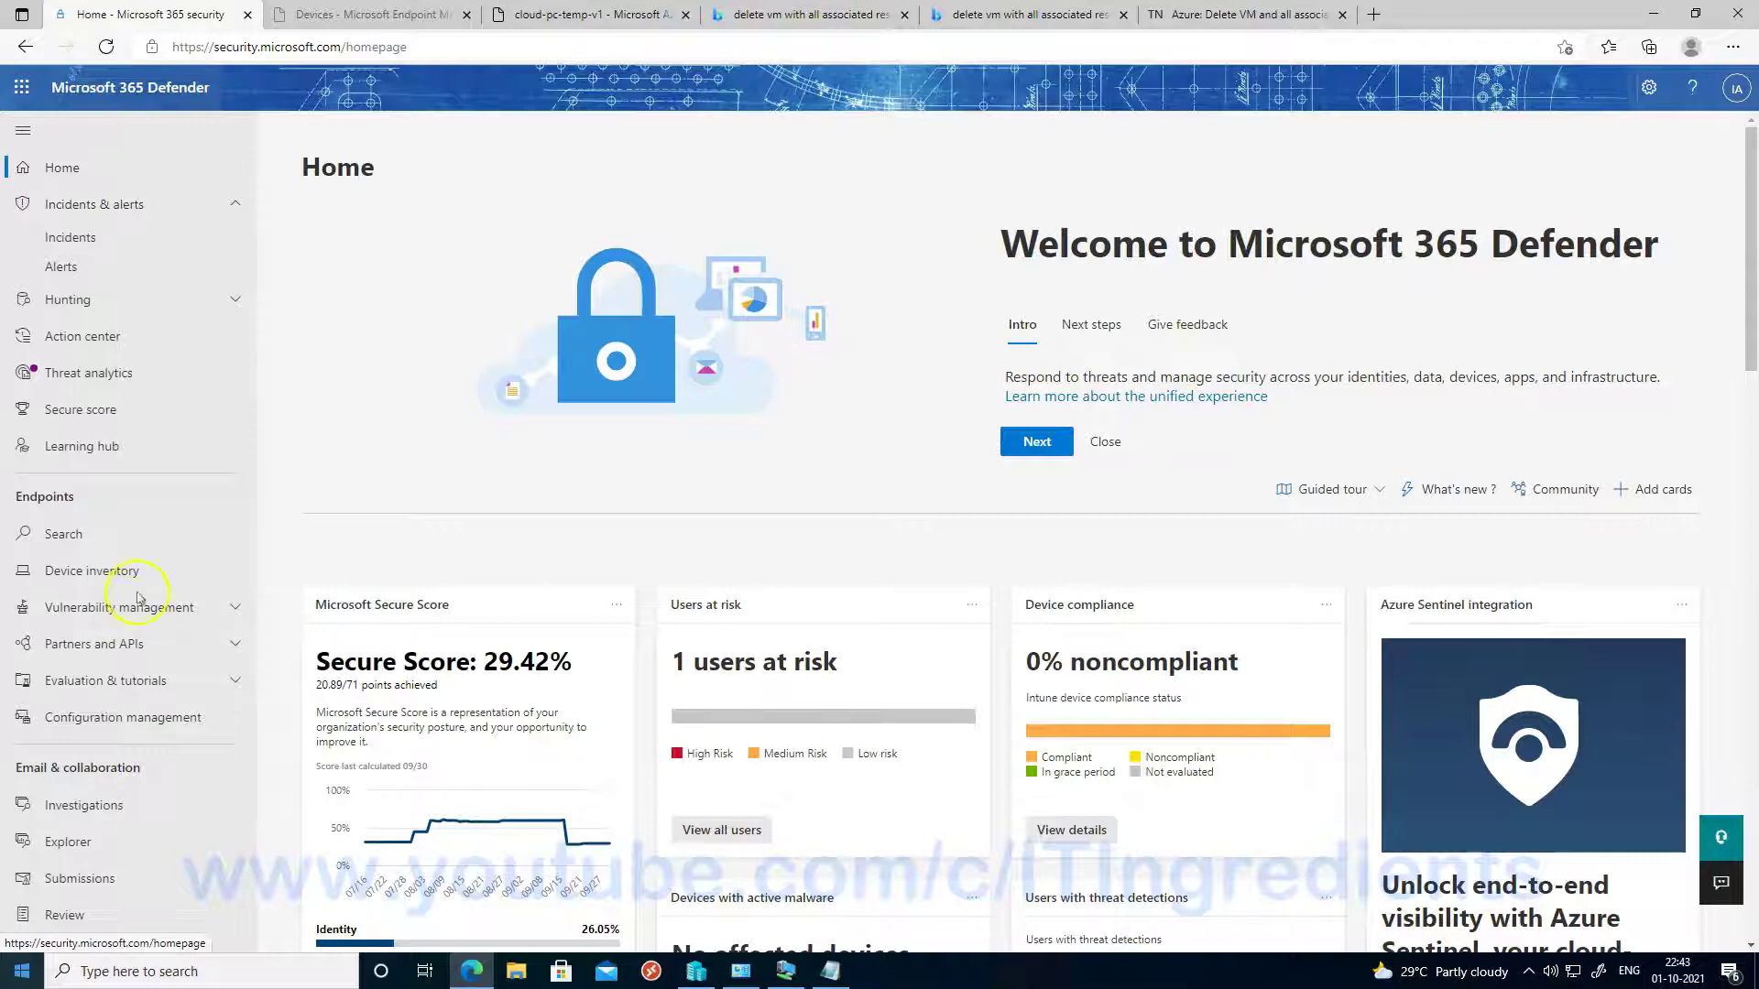
Open the Web protection report and drill into the 212 web content filtering blocks by category
click(94, 462)
scroll(177, 460, down, 1)
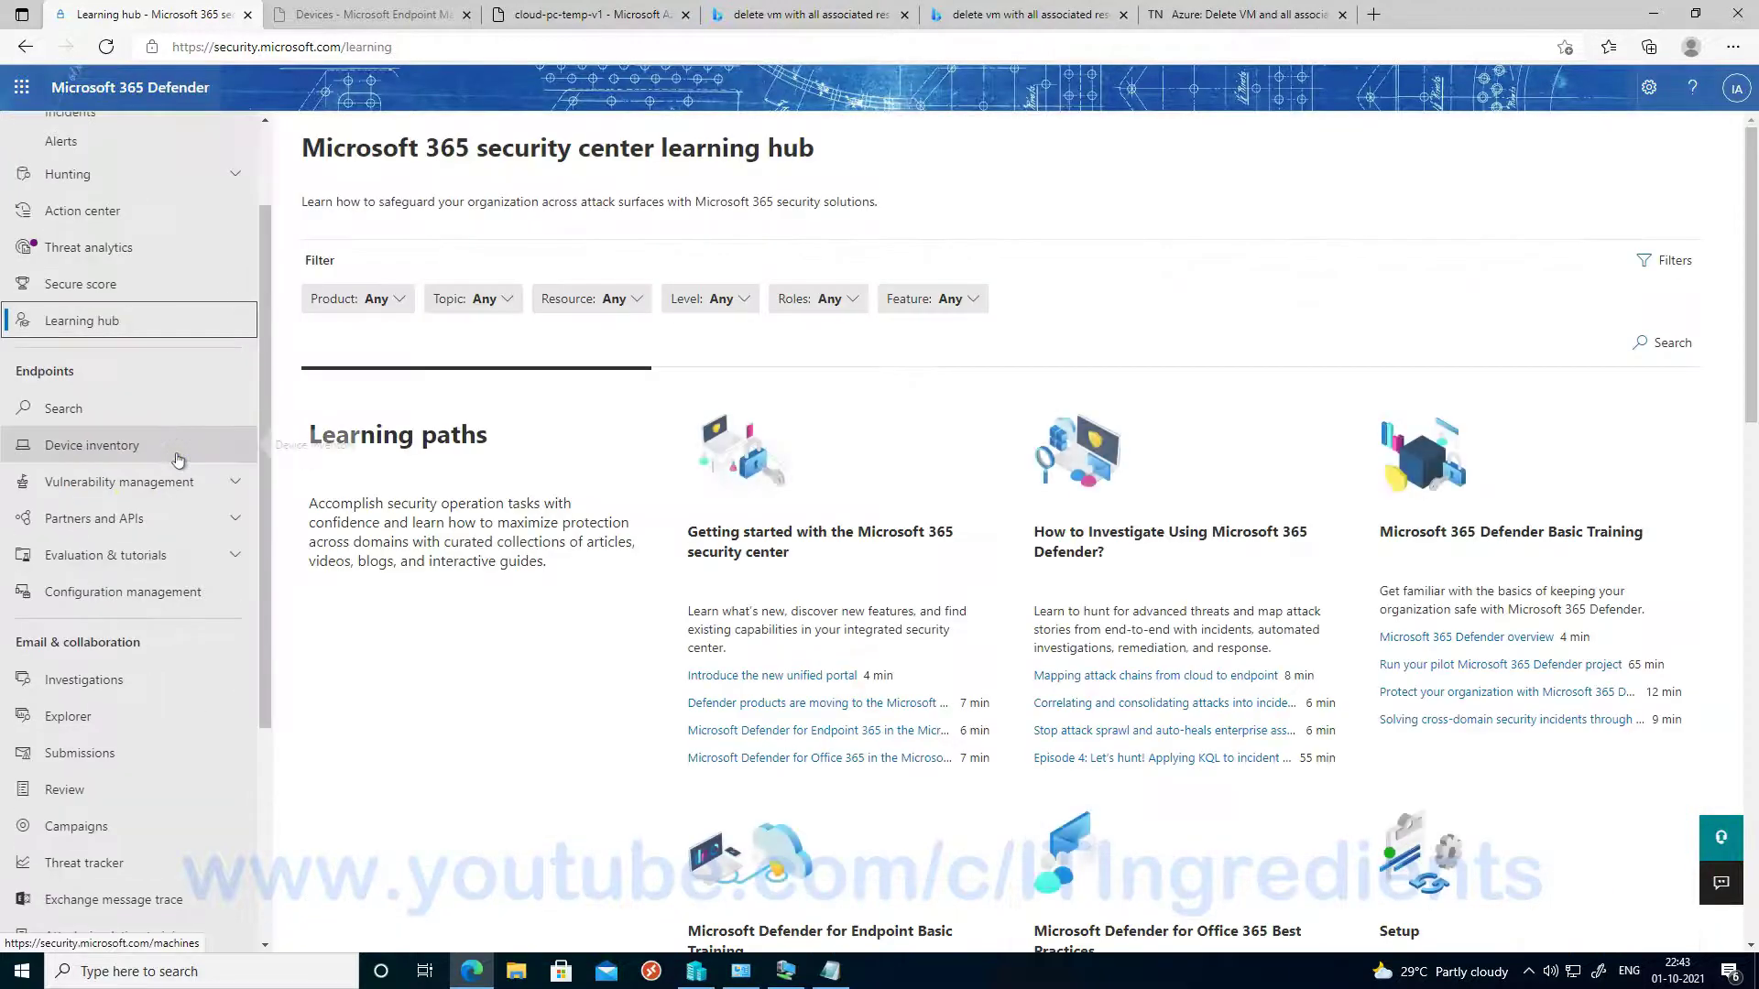
scroll(178, 460, down, 3)
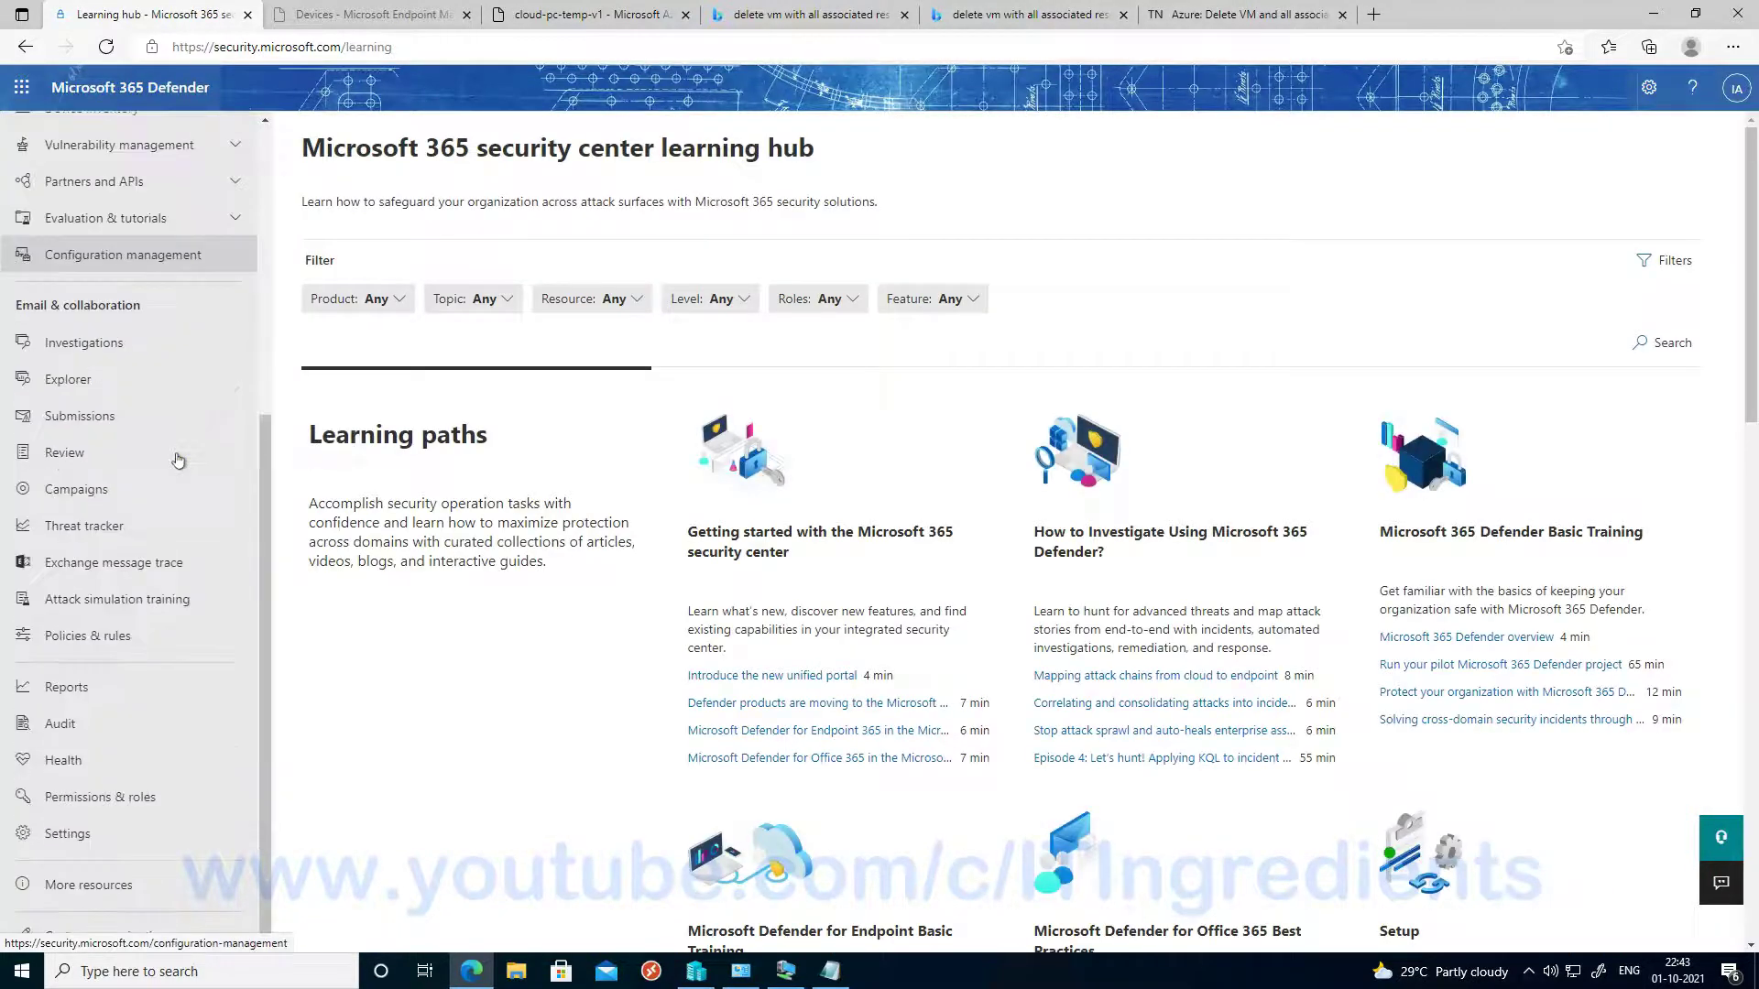
click(61, 689)
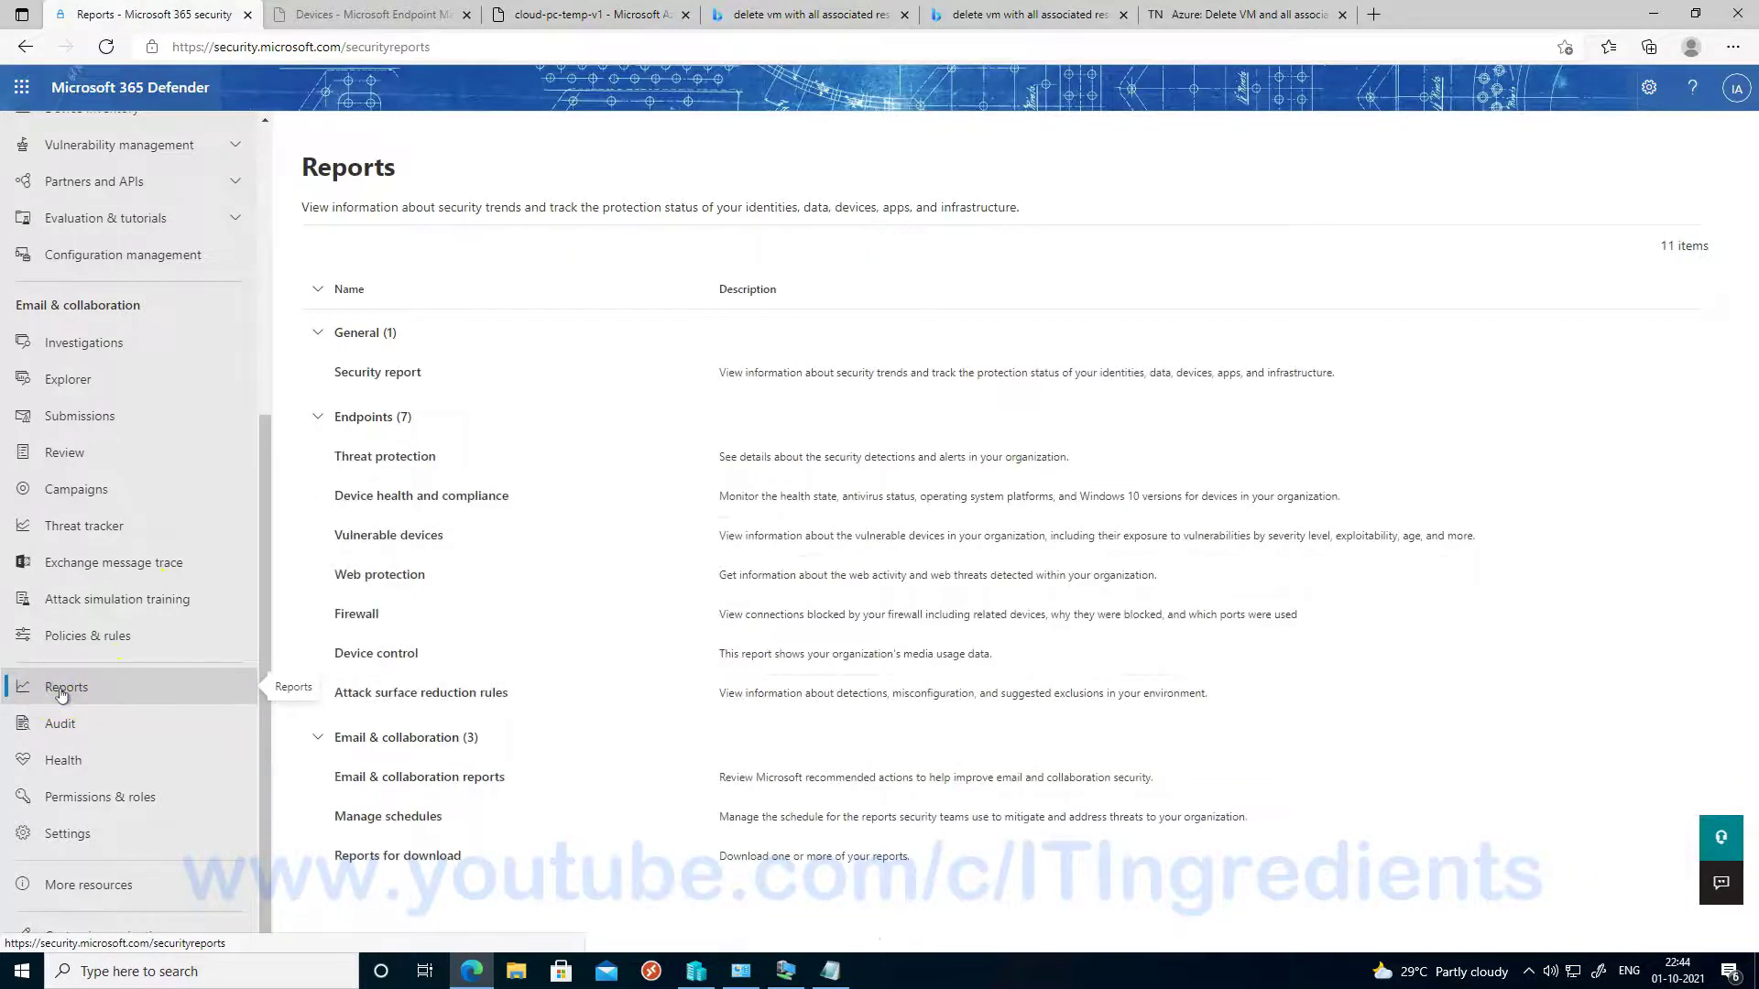
click(389, 577)
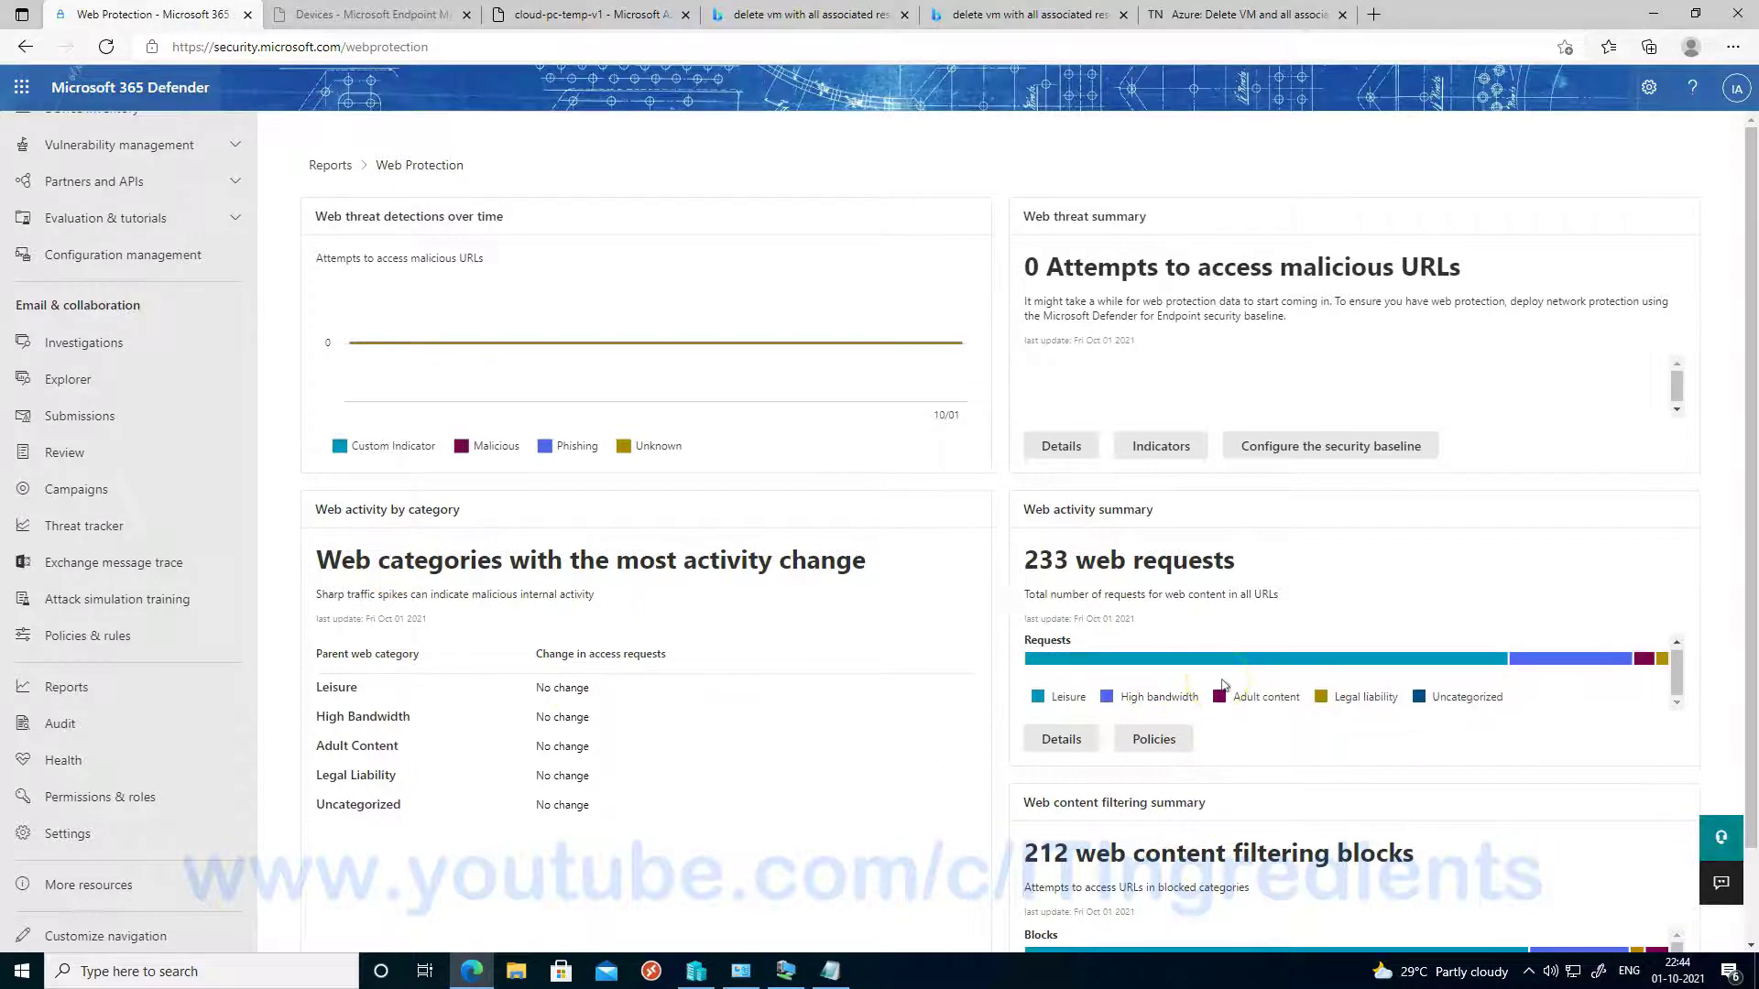
drag(1751, 568, 1751, 783)
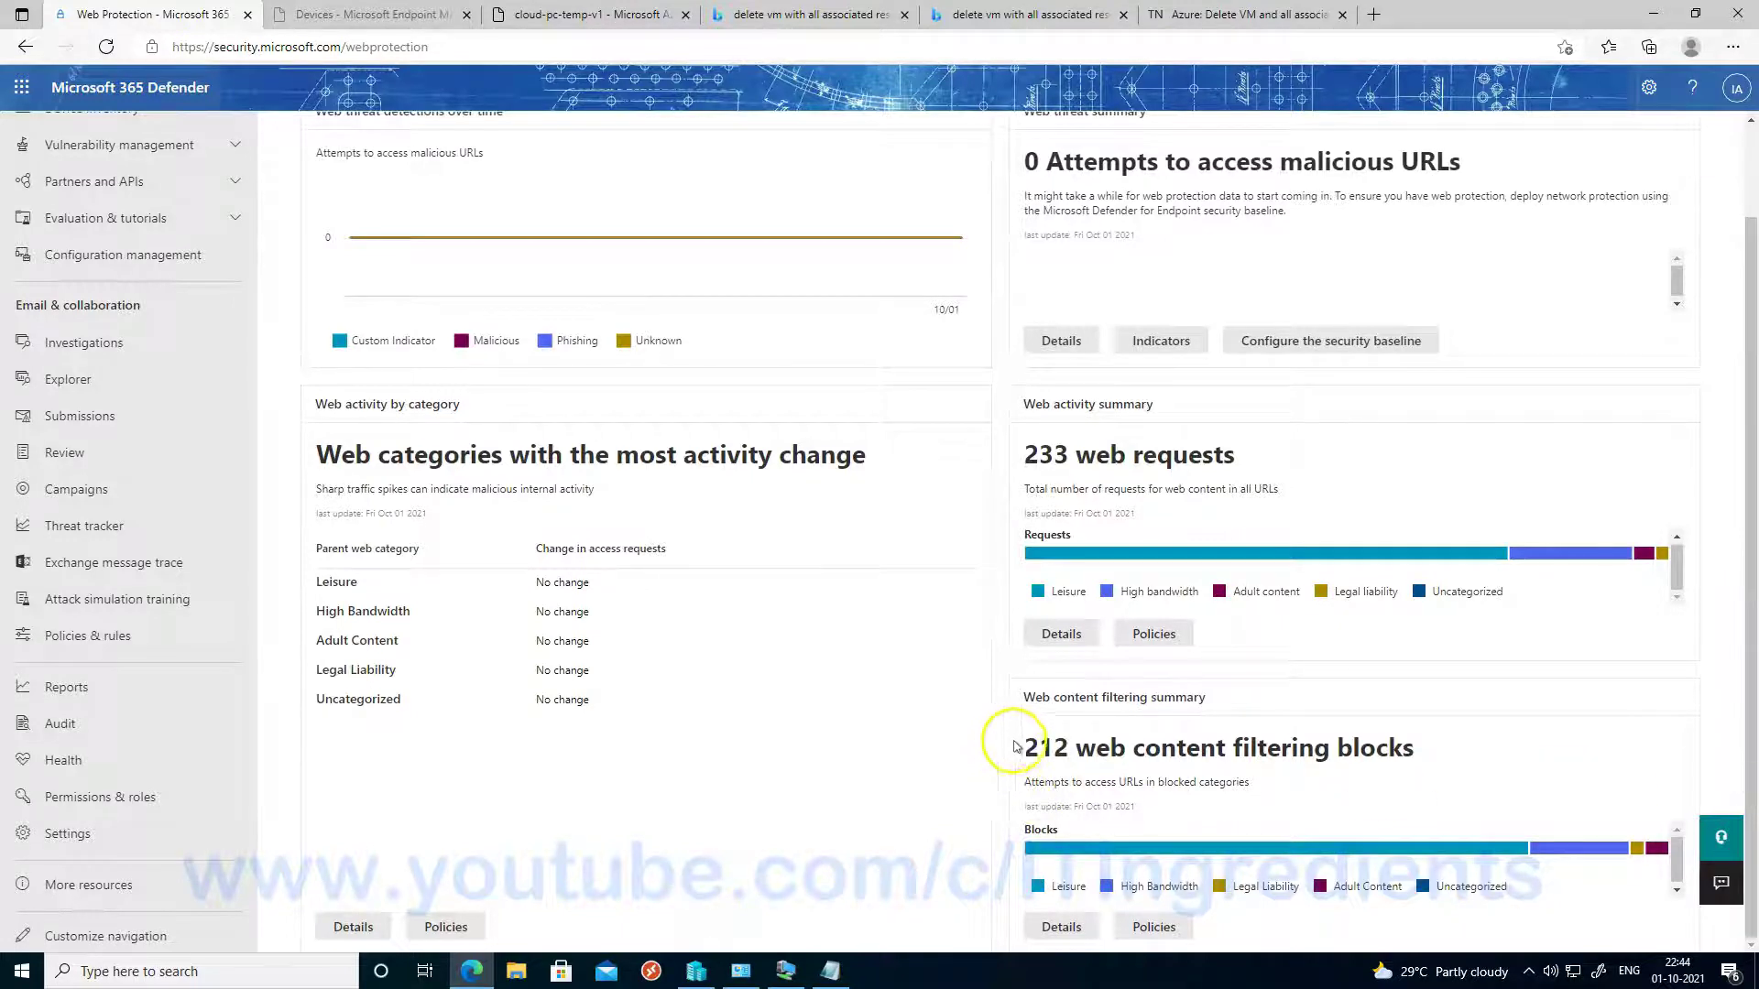
drag(1096, 749, 1401, 750)
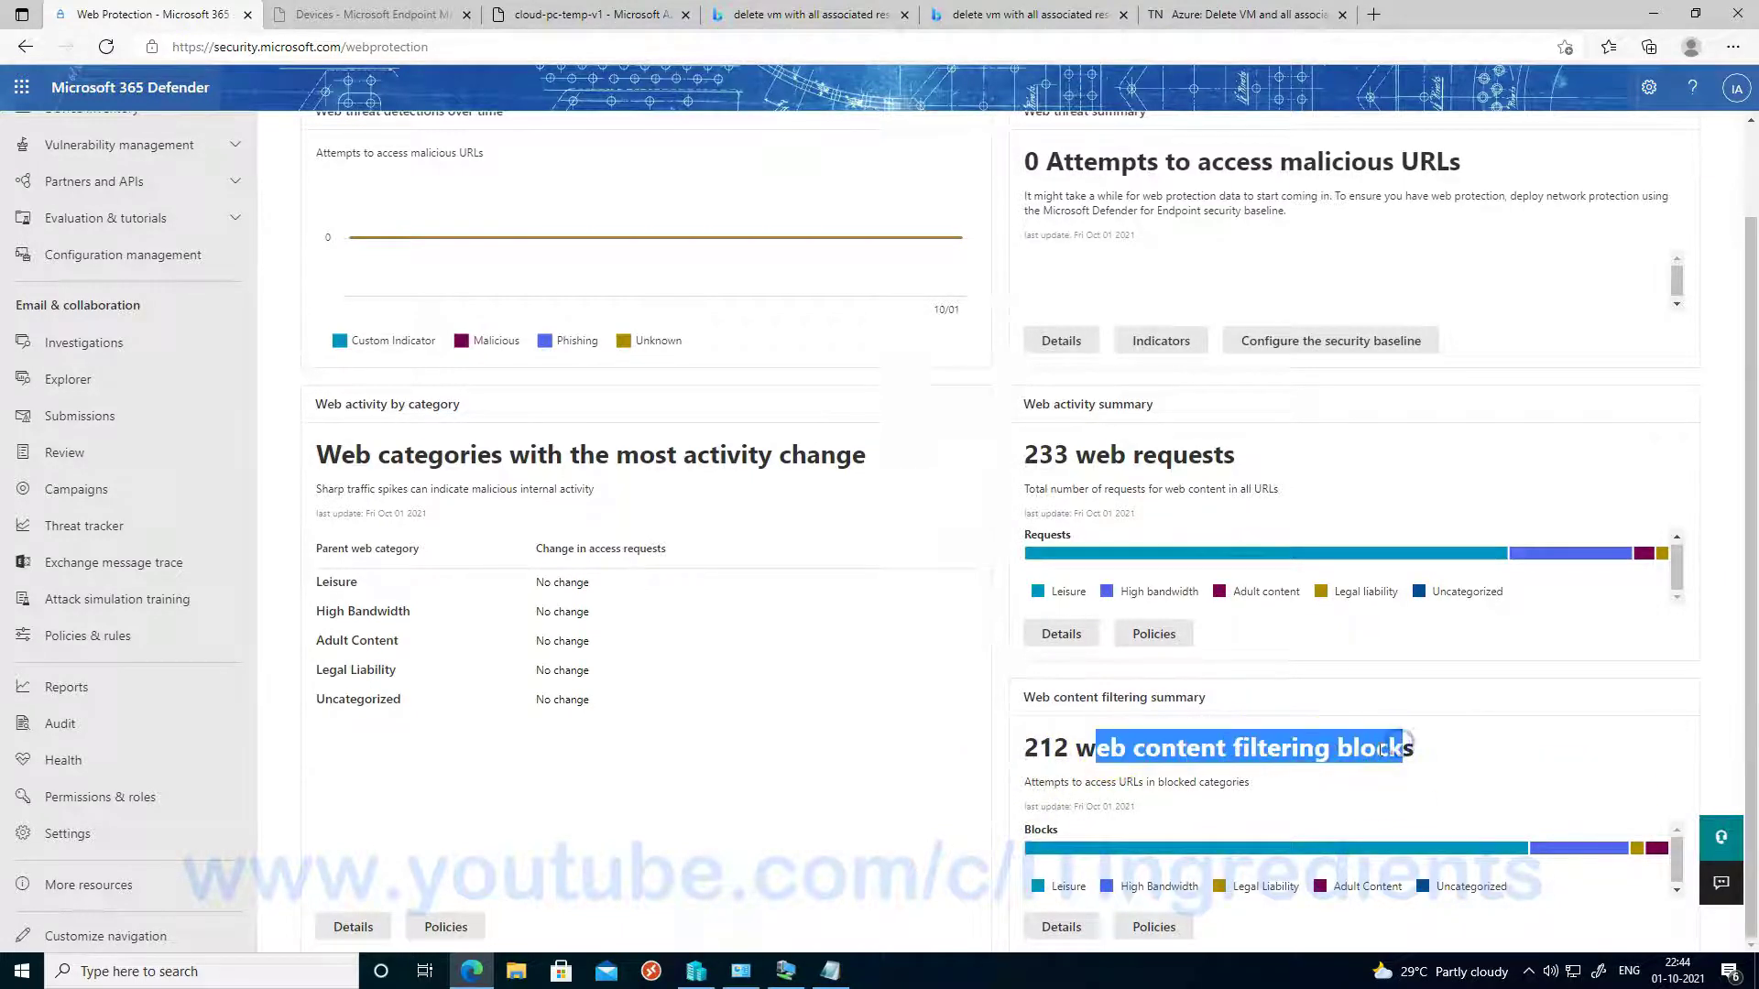
click(1049, 929)
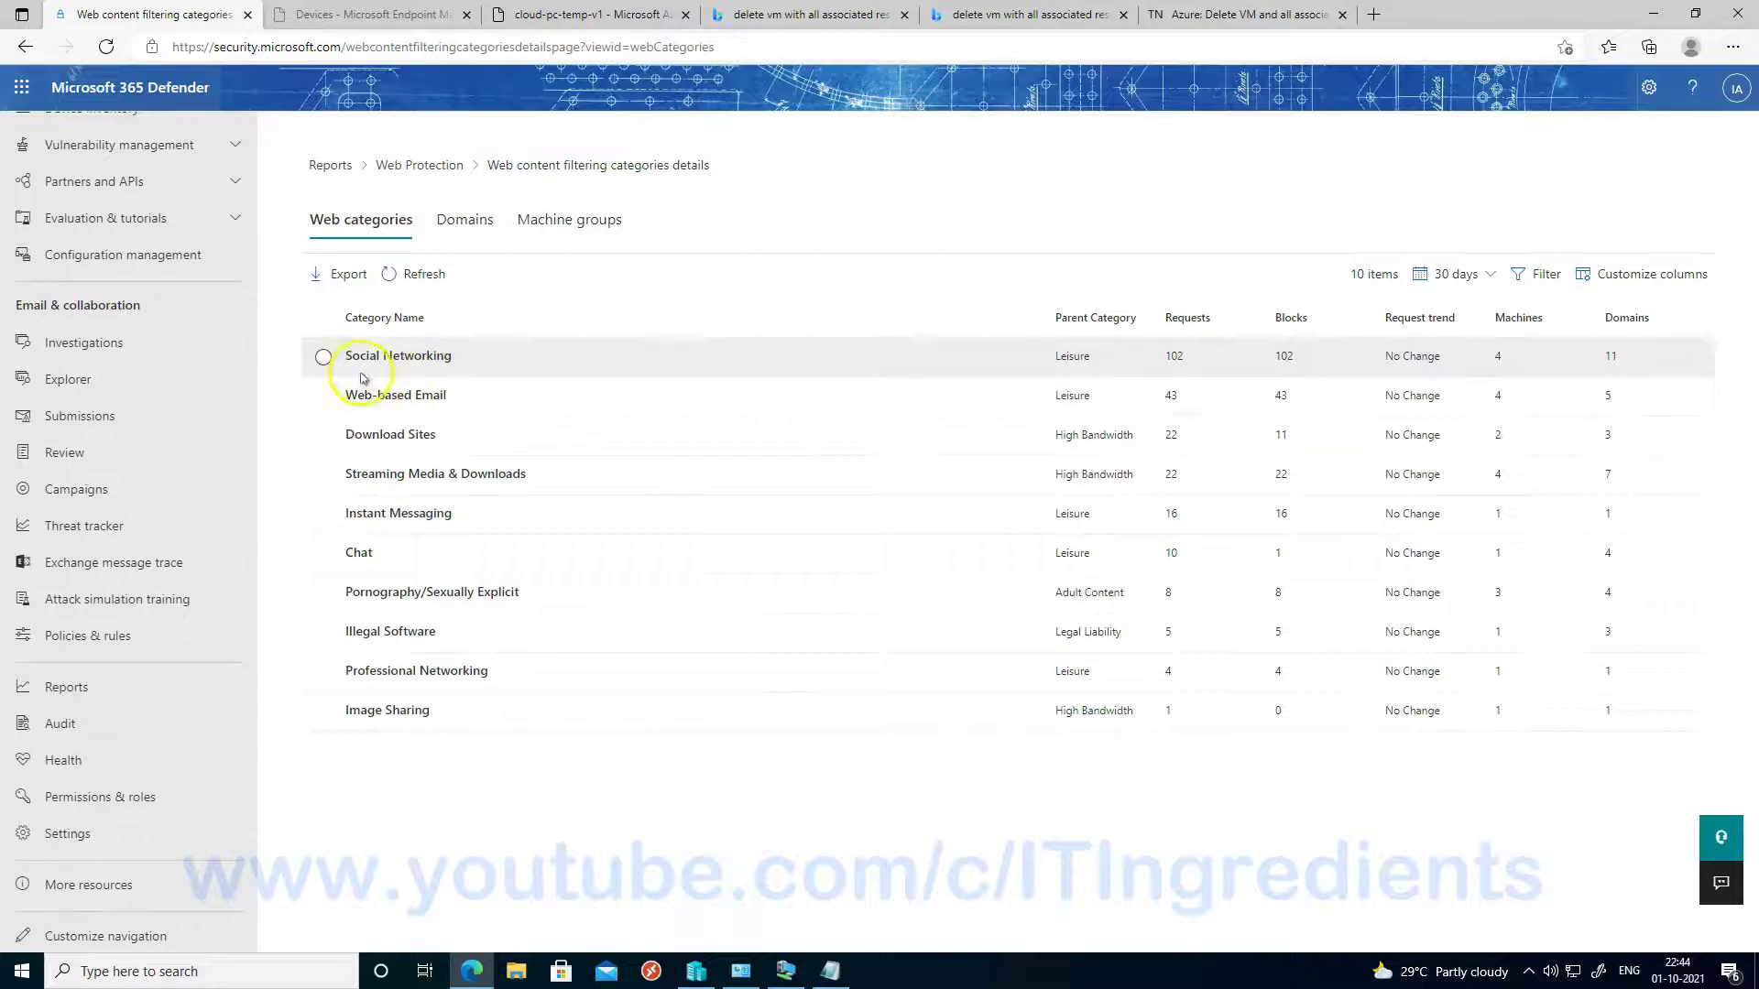
click(442, 674)
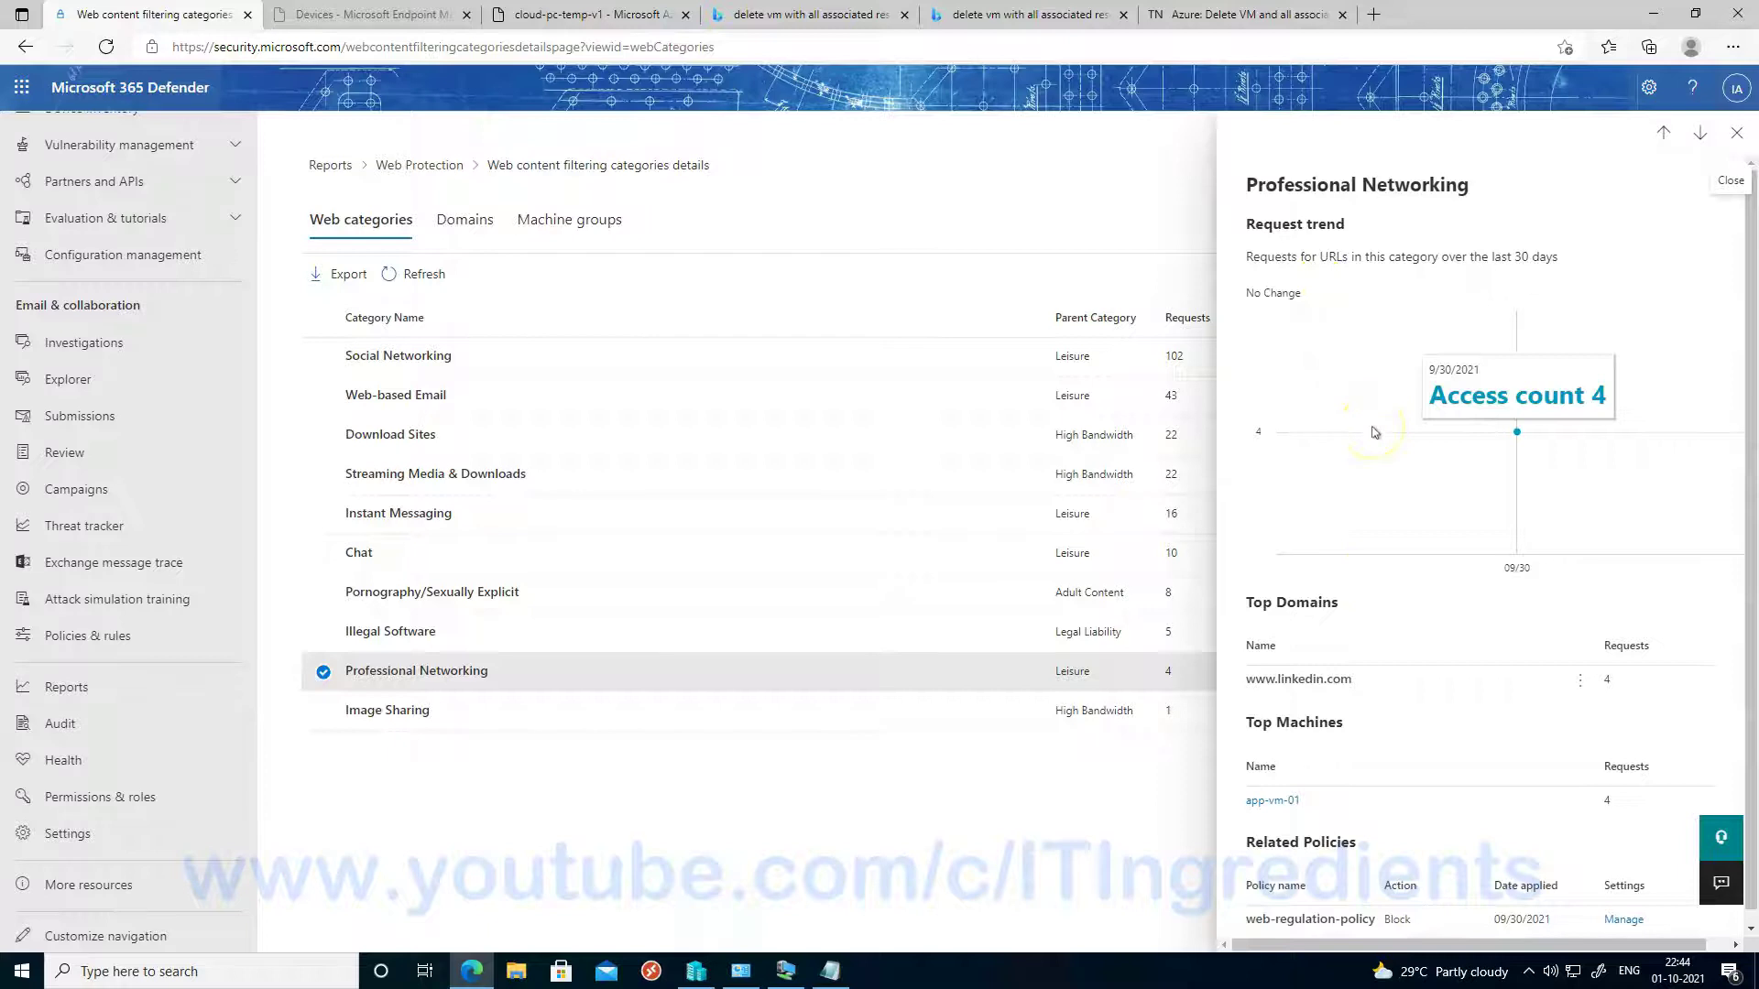
scroll(1370, 469, down, 1)
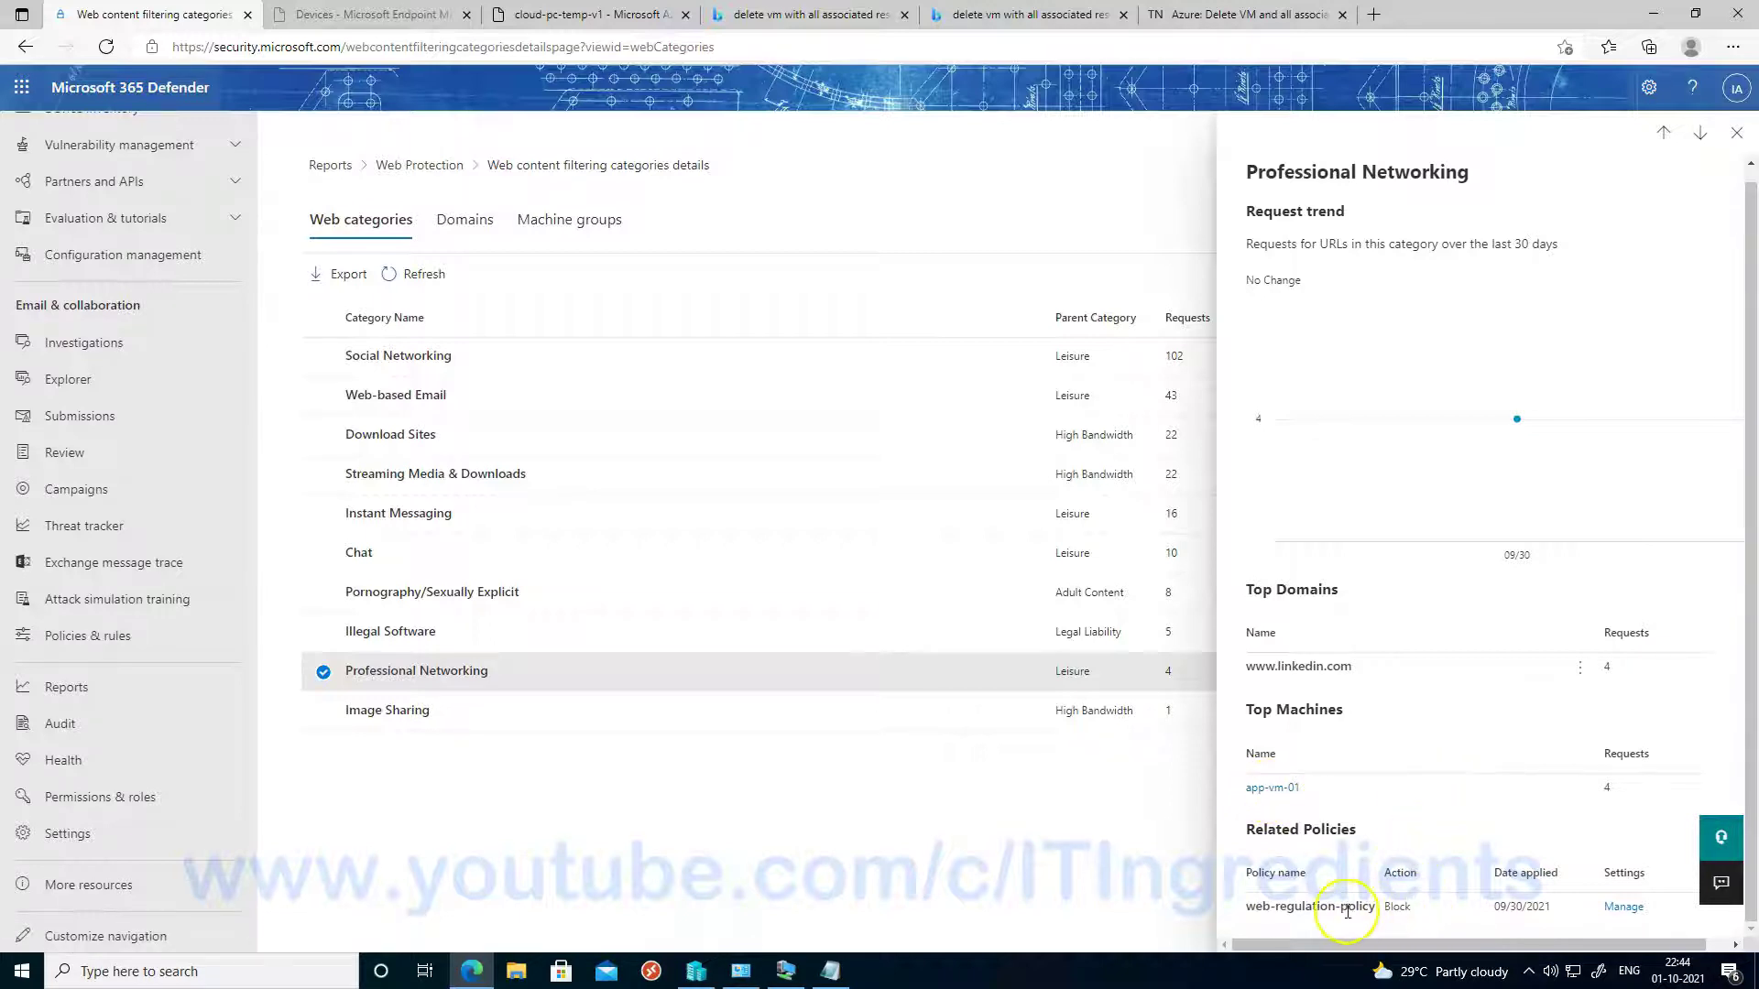
drag(1245, 907, 1381, 910)
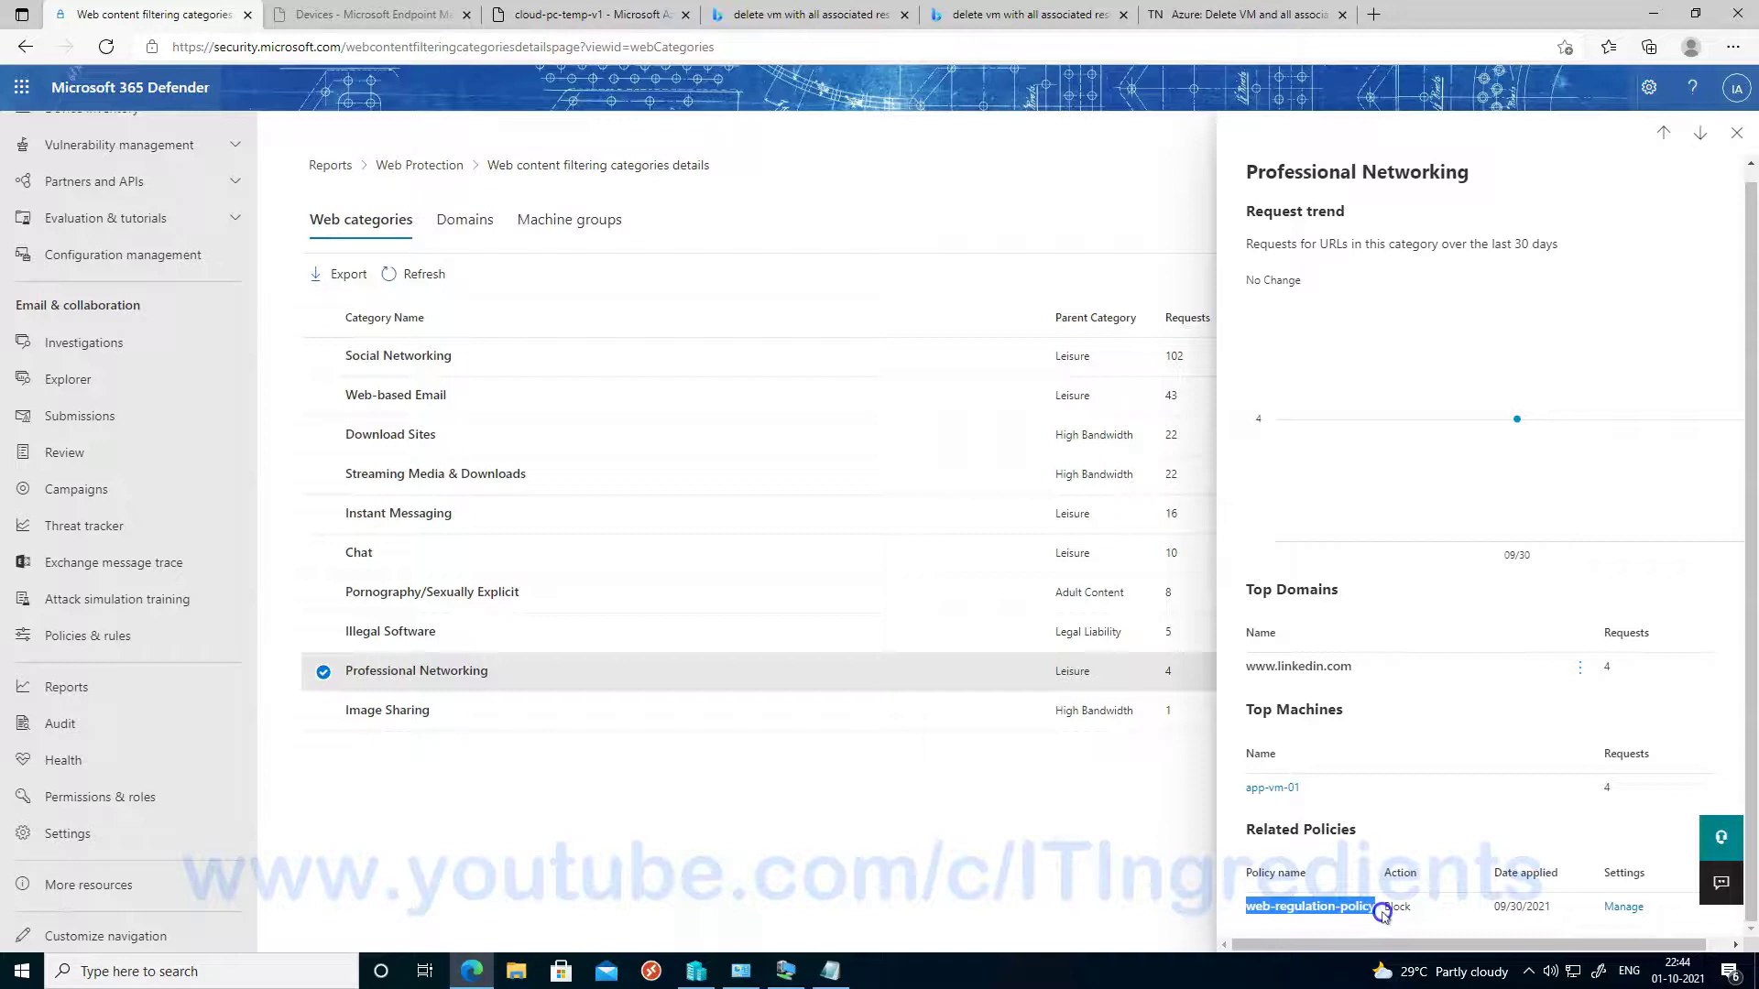
click(1623, 908)
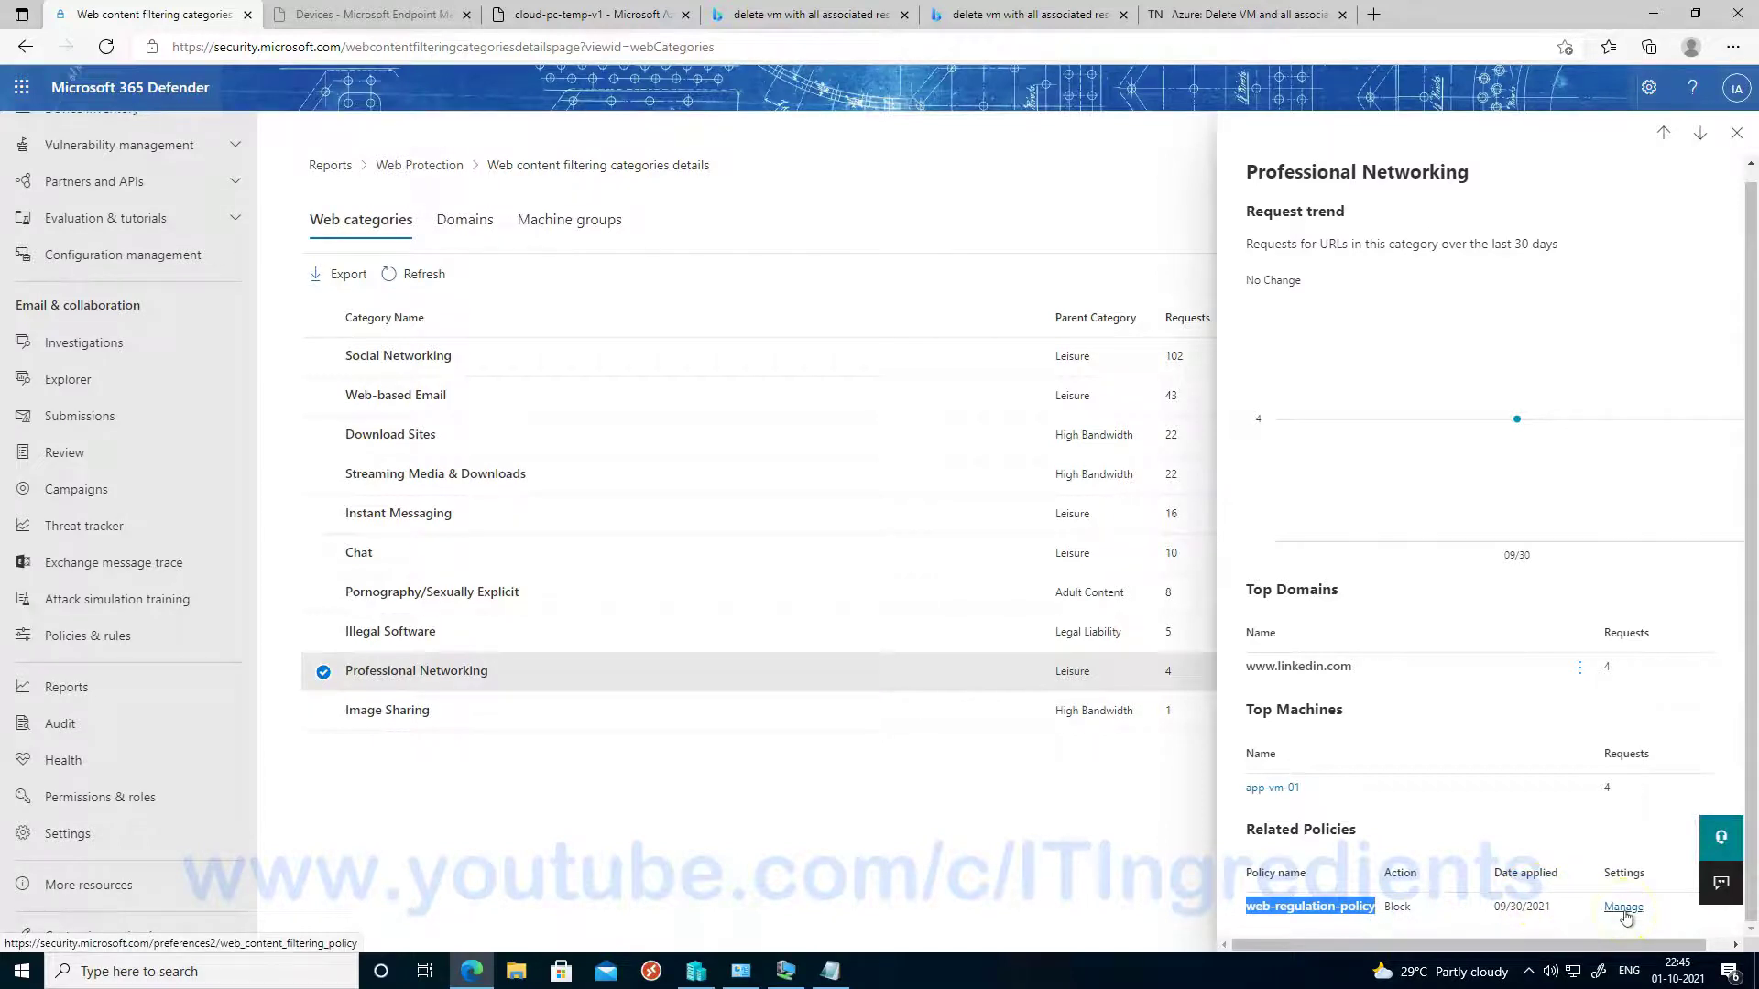
Switch to Machine groups and review windows-10-devices details: 145 requests, gmail.com top domain
click(547, 223)
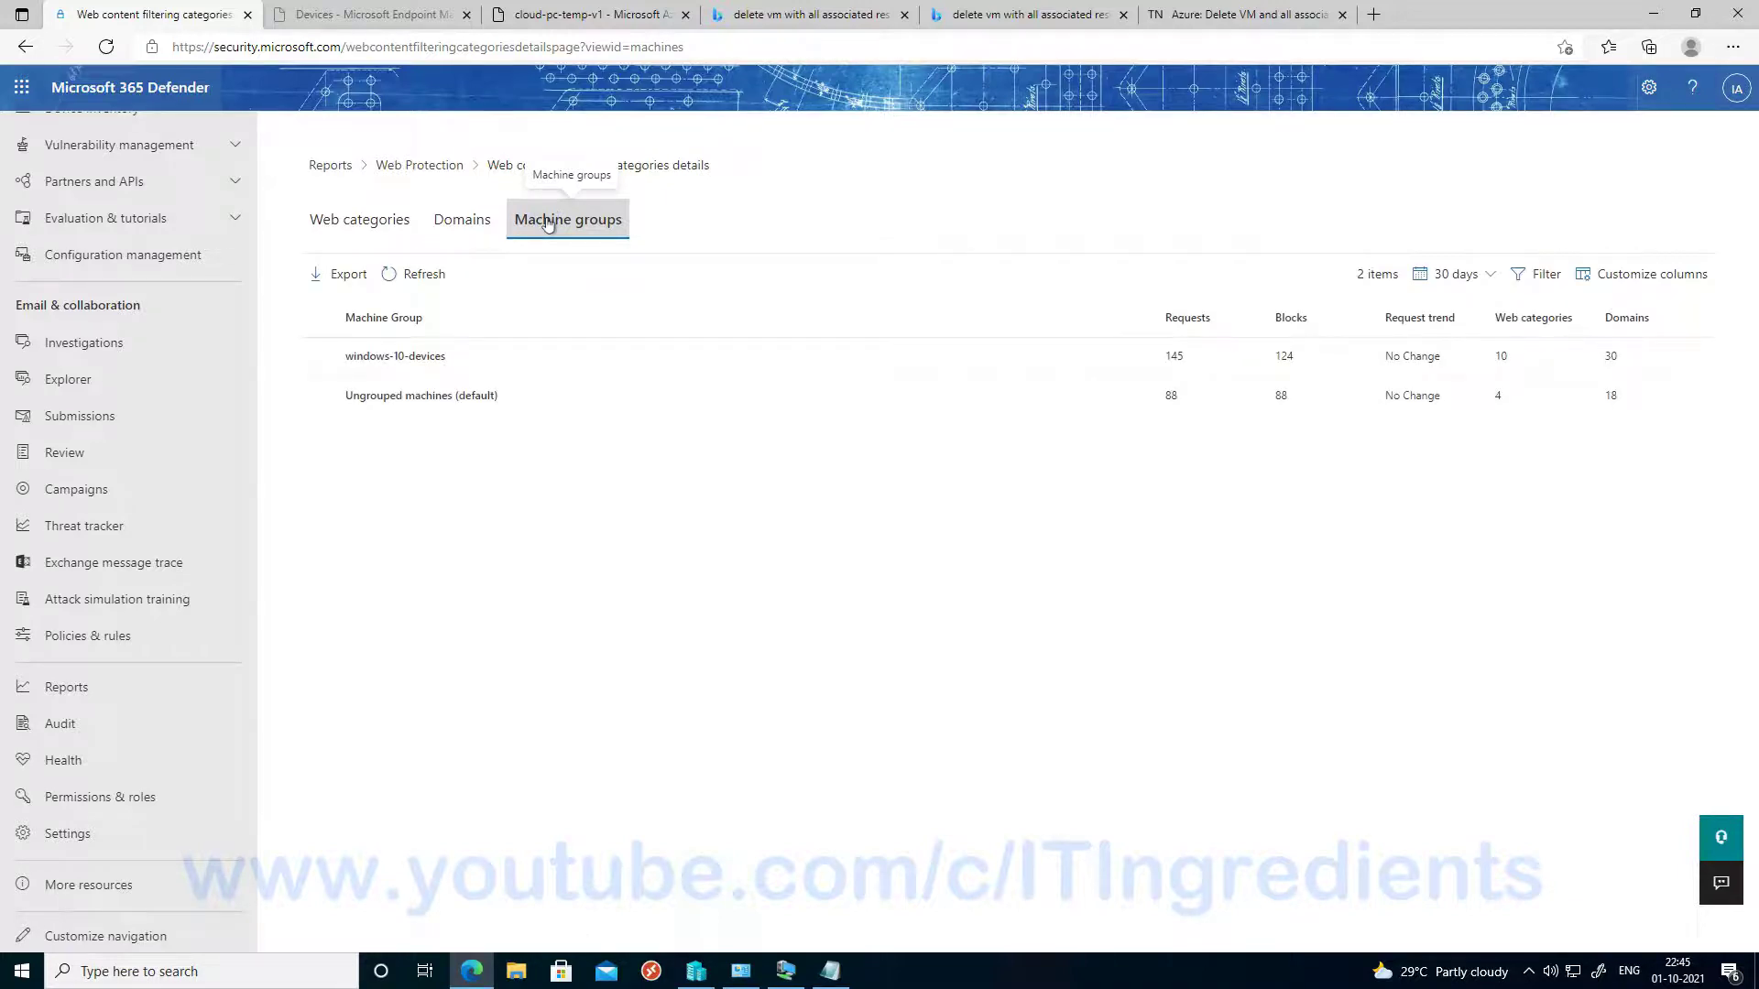
click(396, 355)
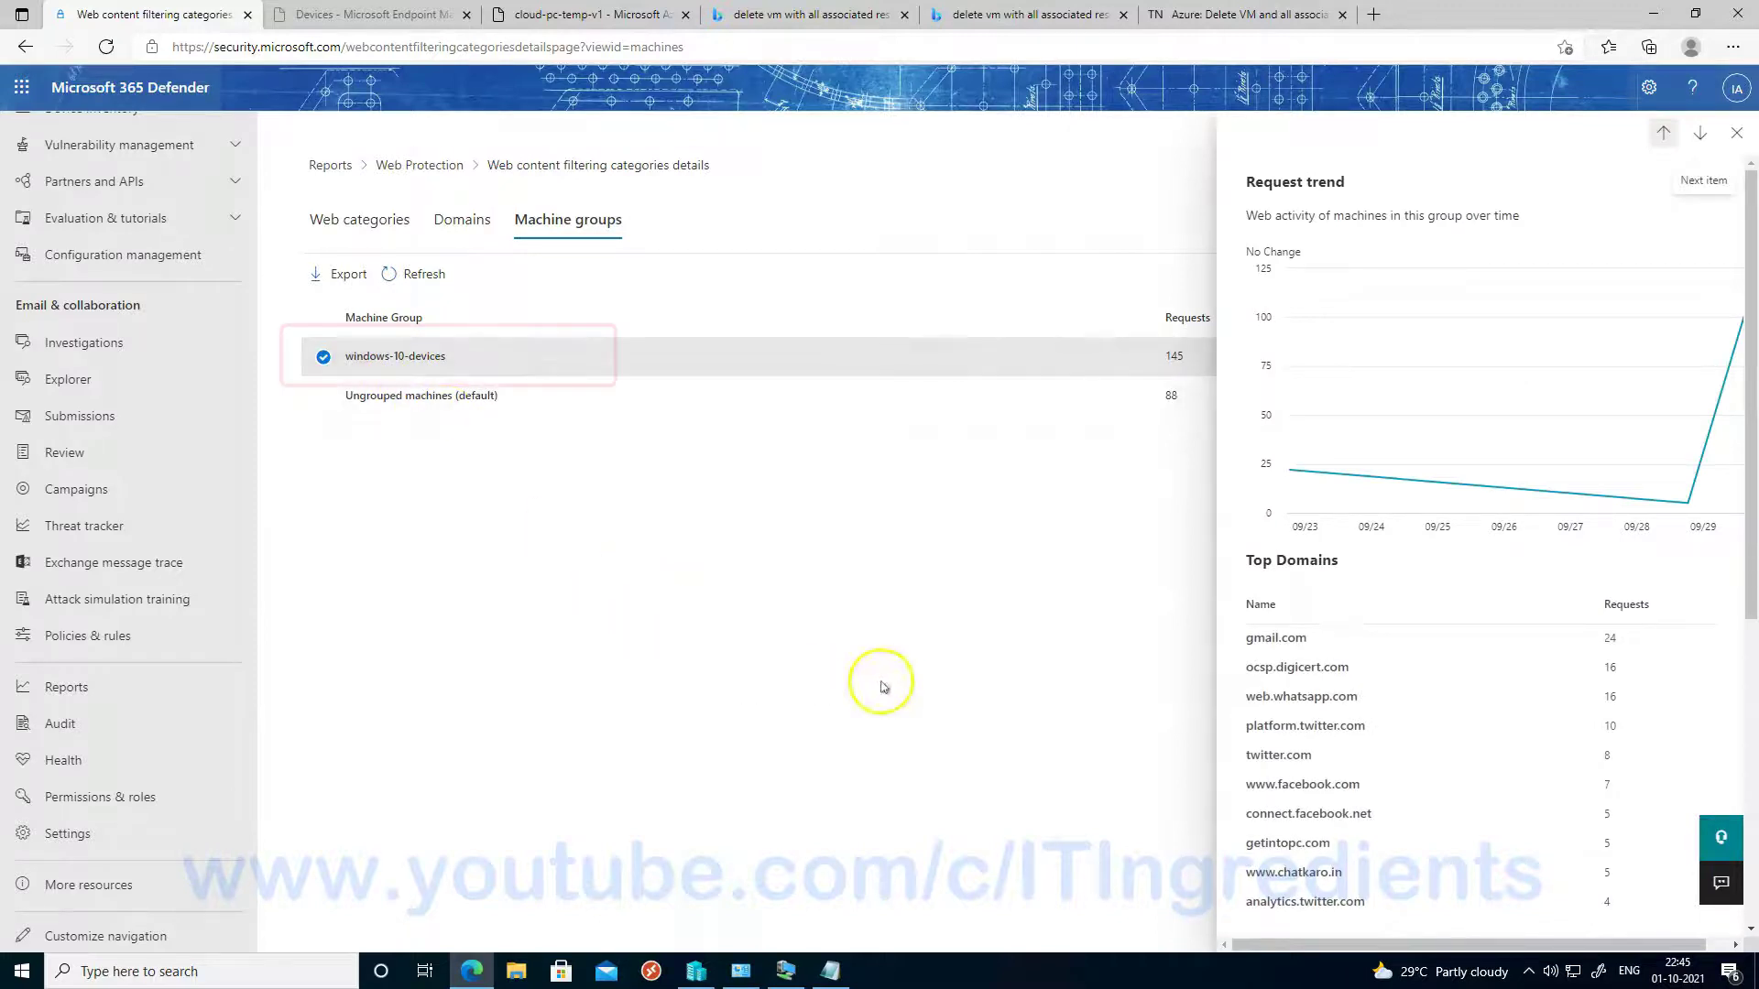
mouse_move(1685, 407)
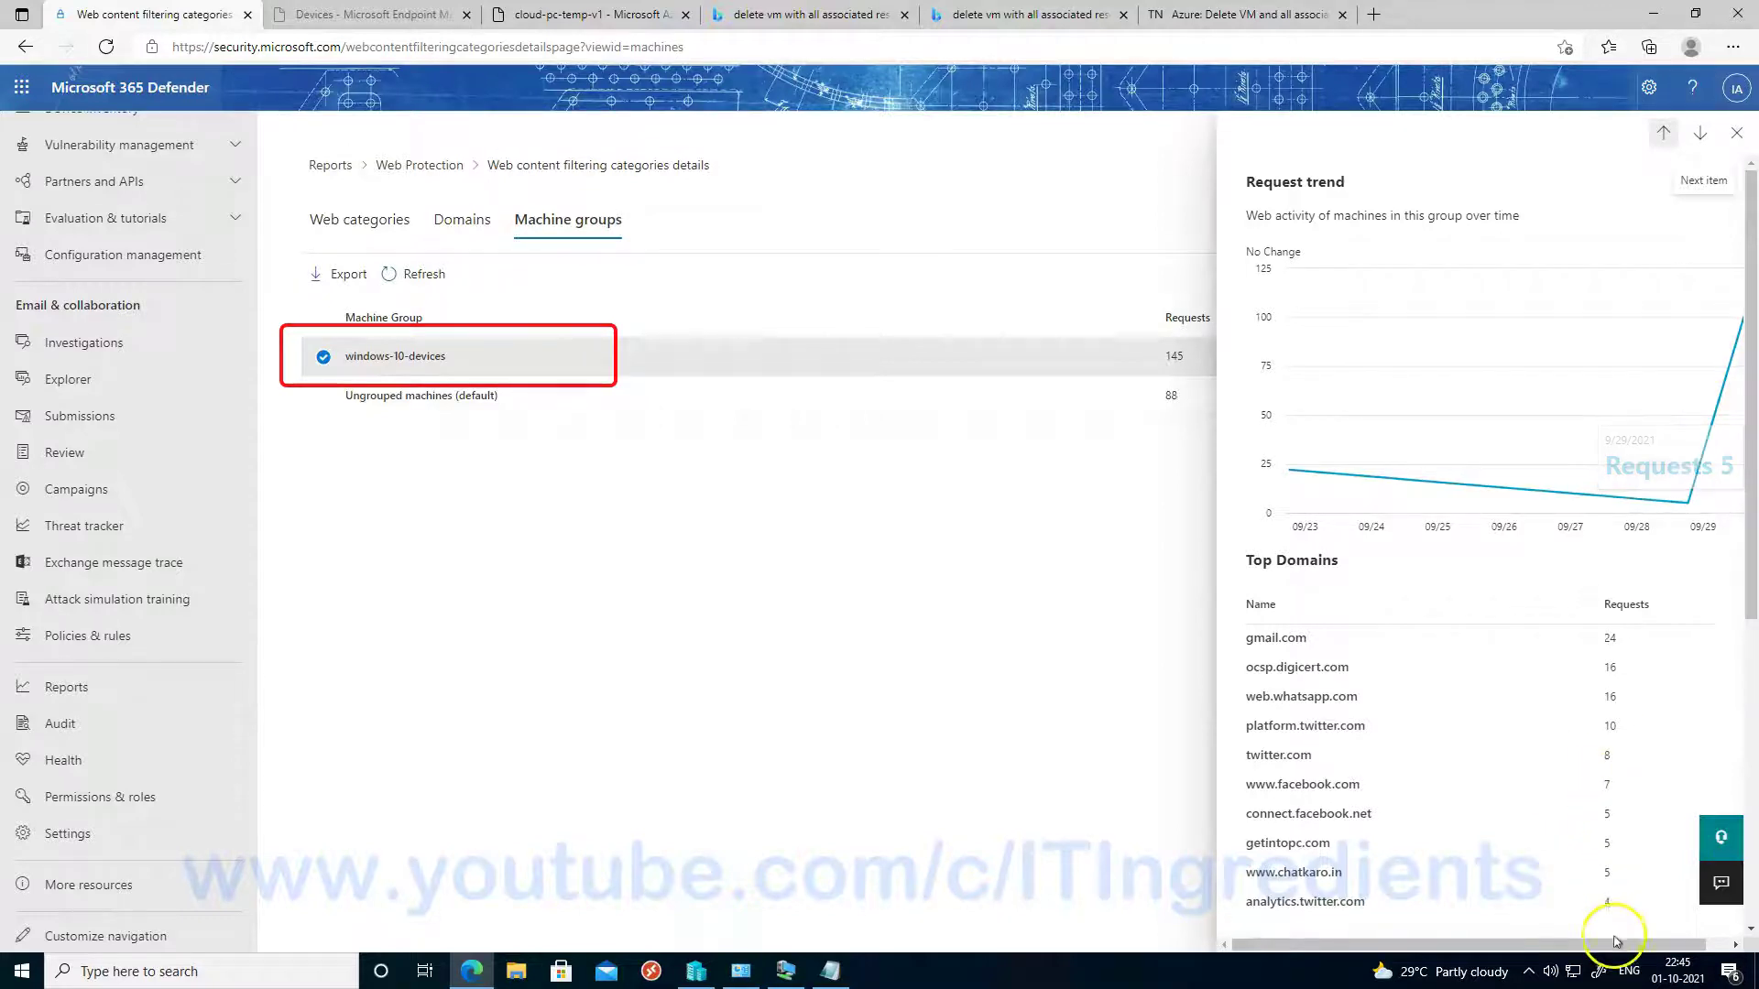
drag(1680, 944, 1704, 944)
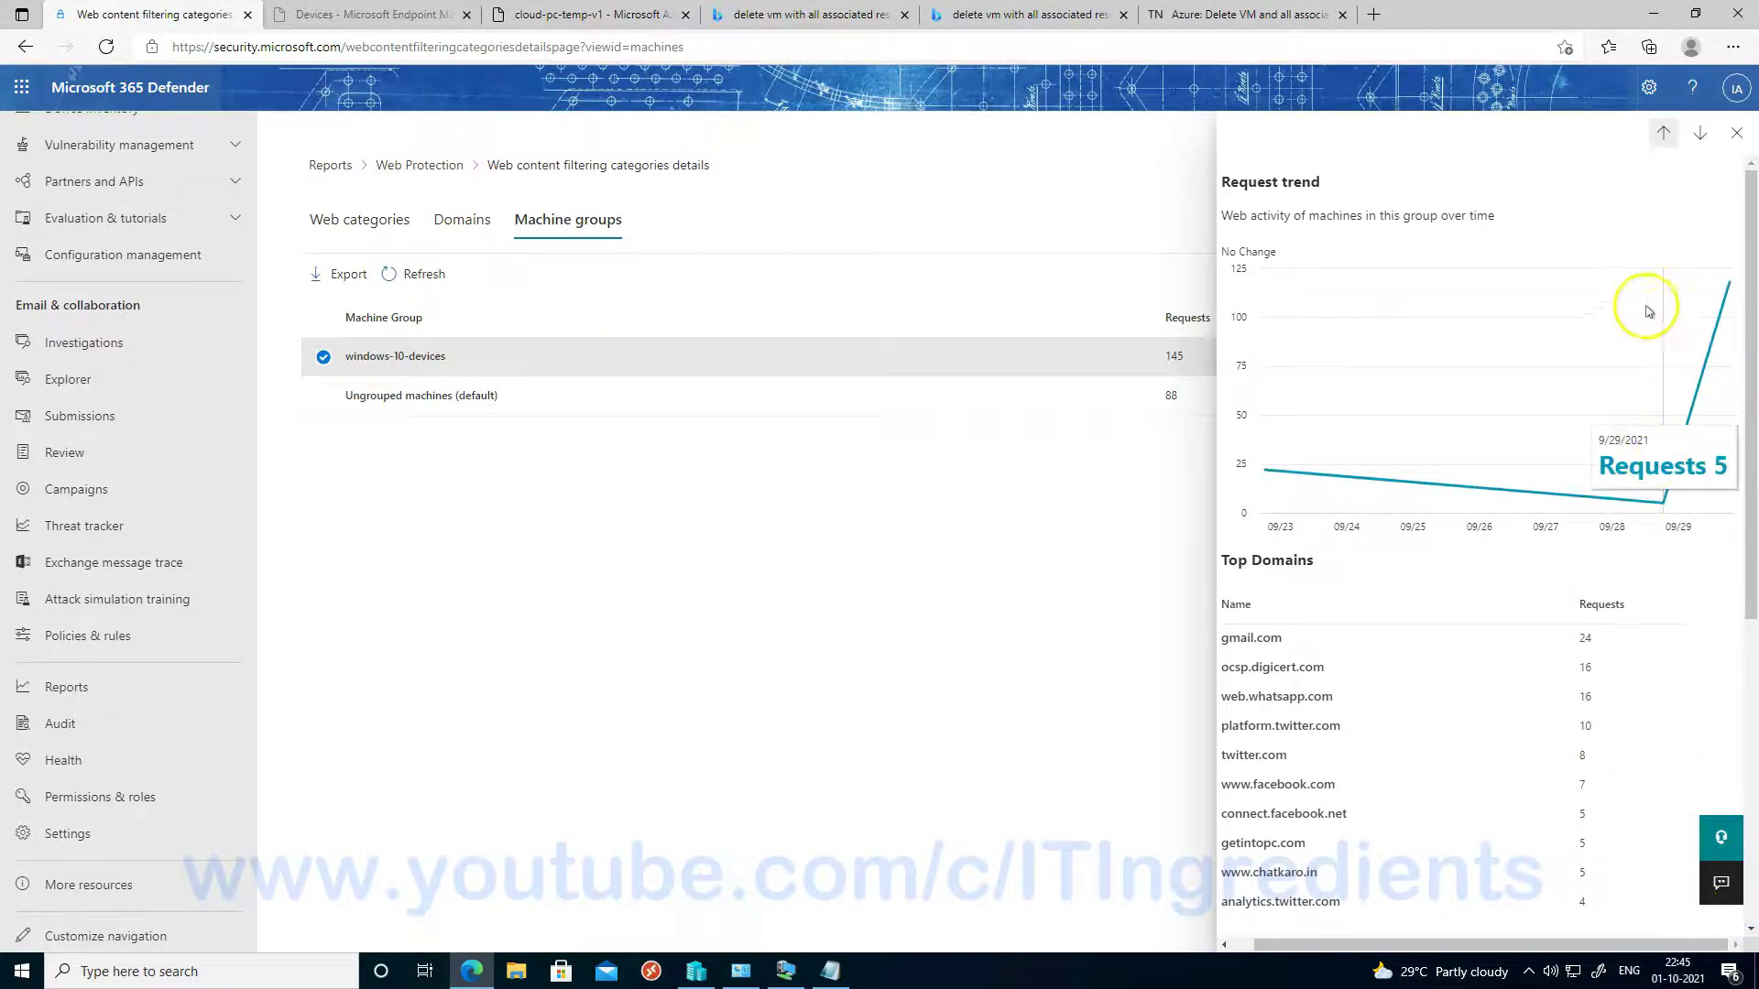
mouse_move(1727, 288)
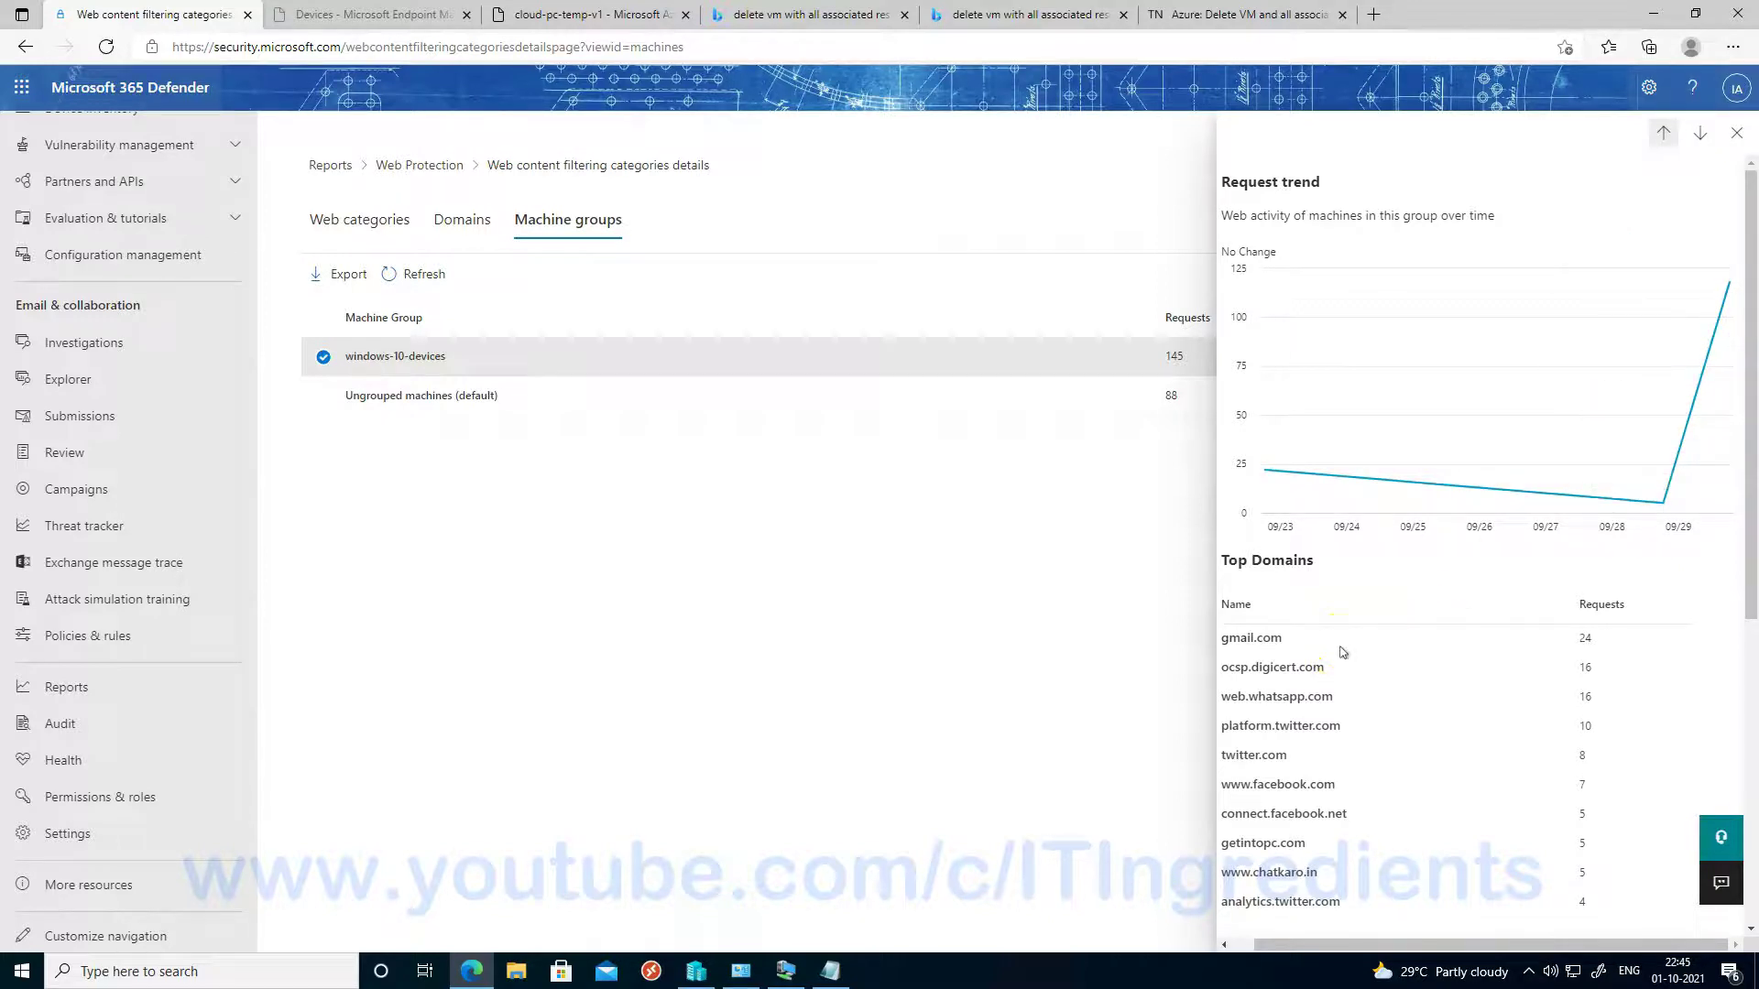
scroll(1342, 652, down, 3)
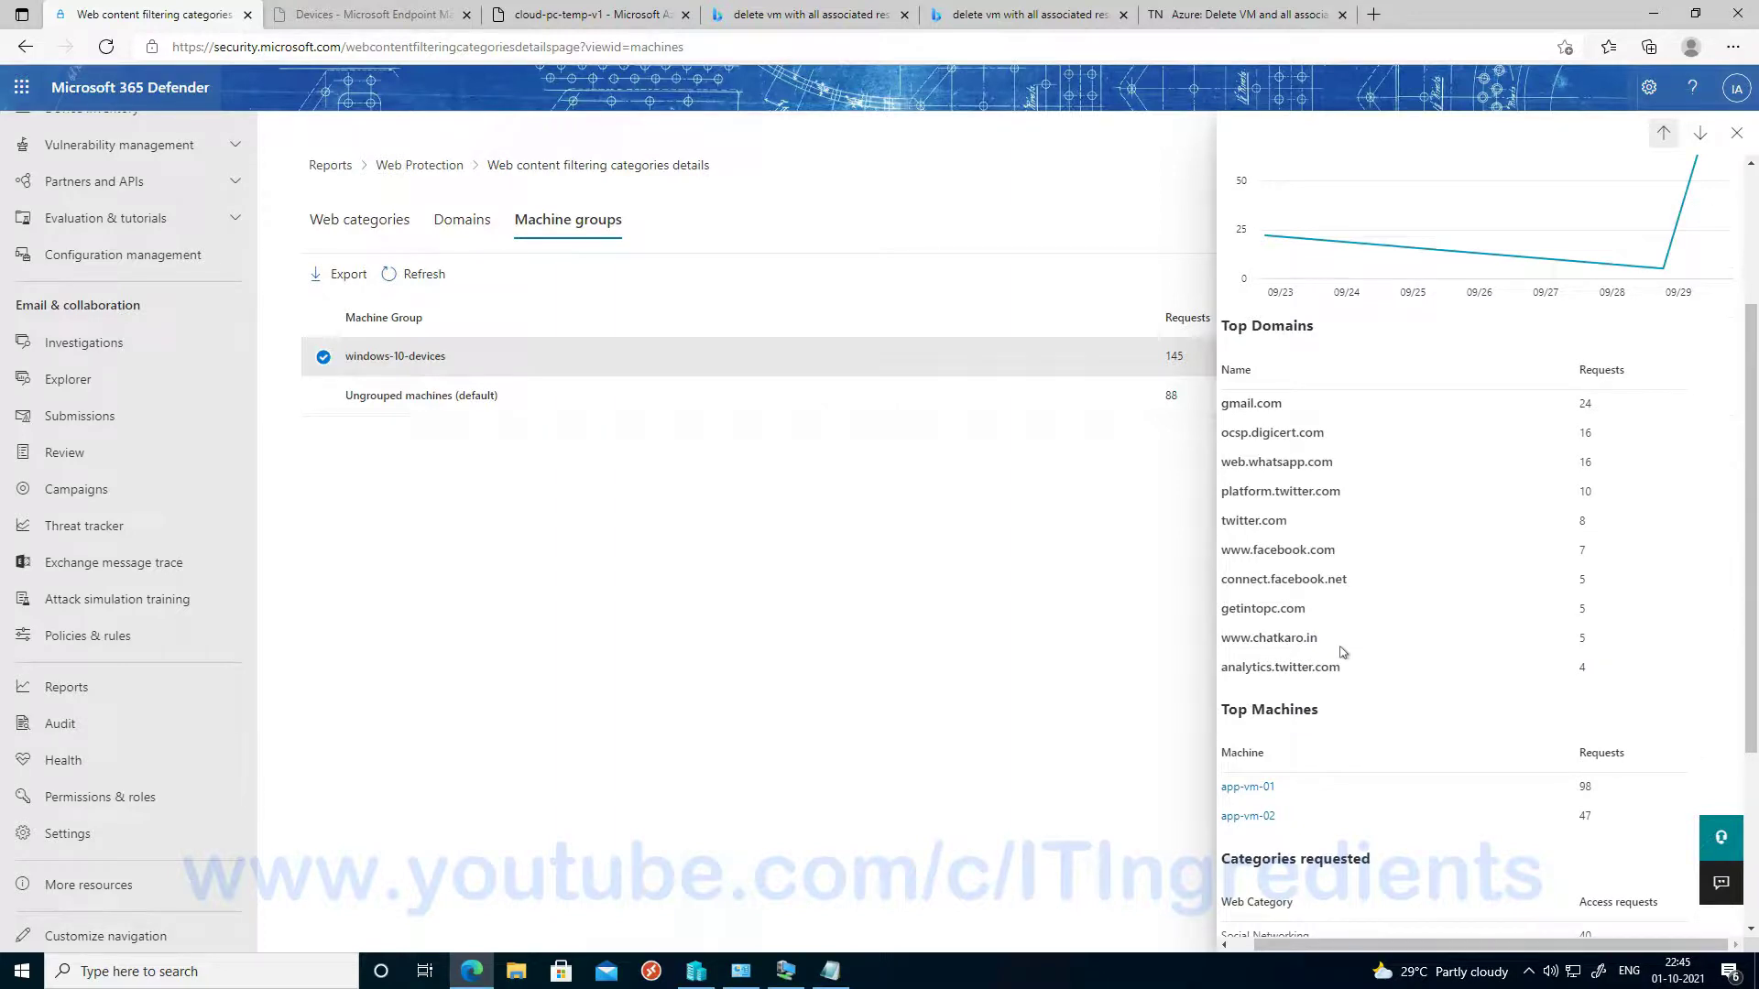
scroll(1342, 653, down, 2)
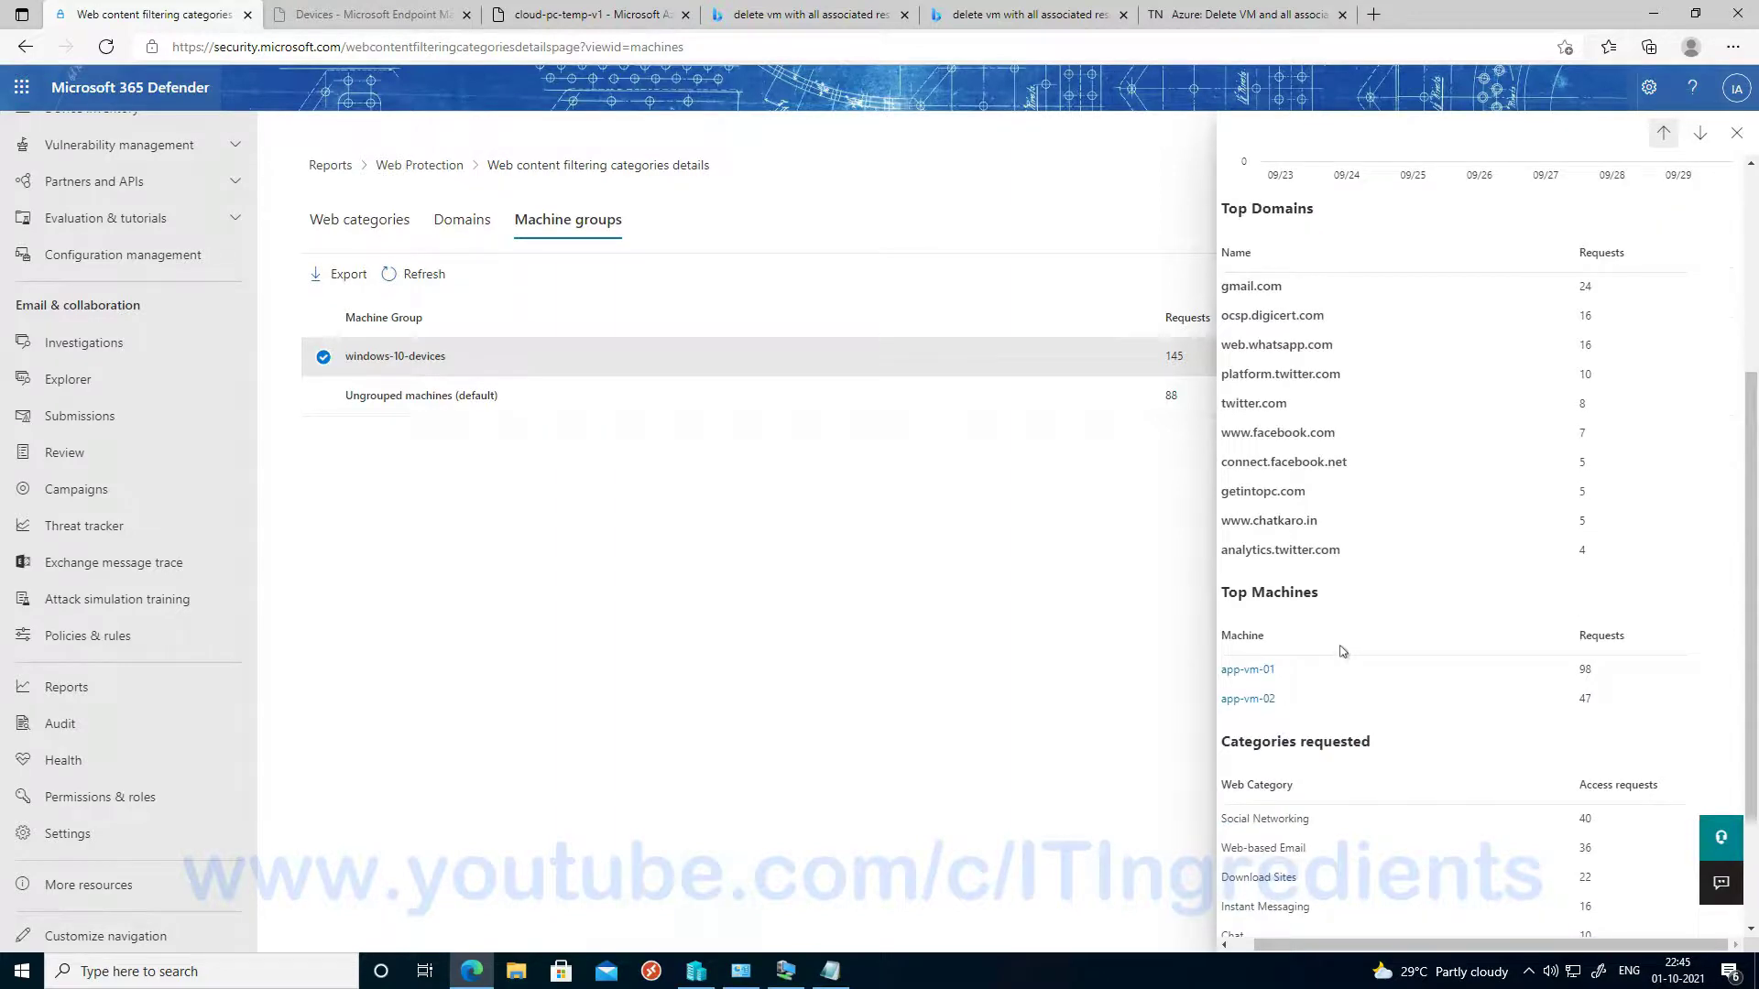
scroll(1342, 652, up, 3)
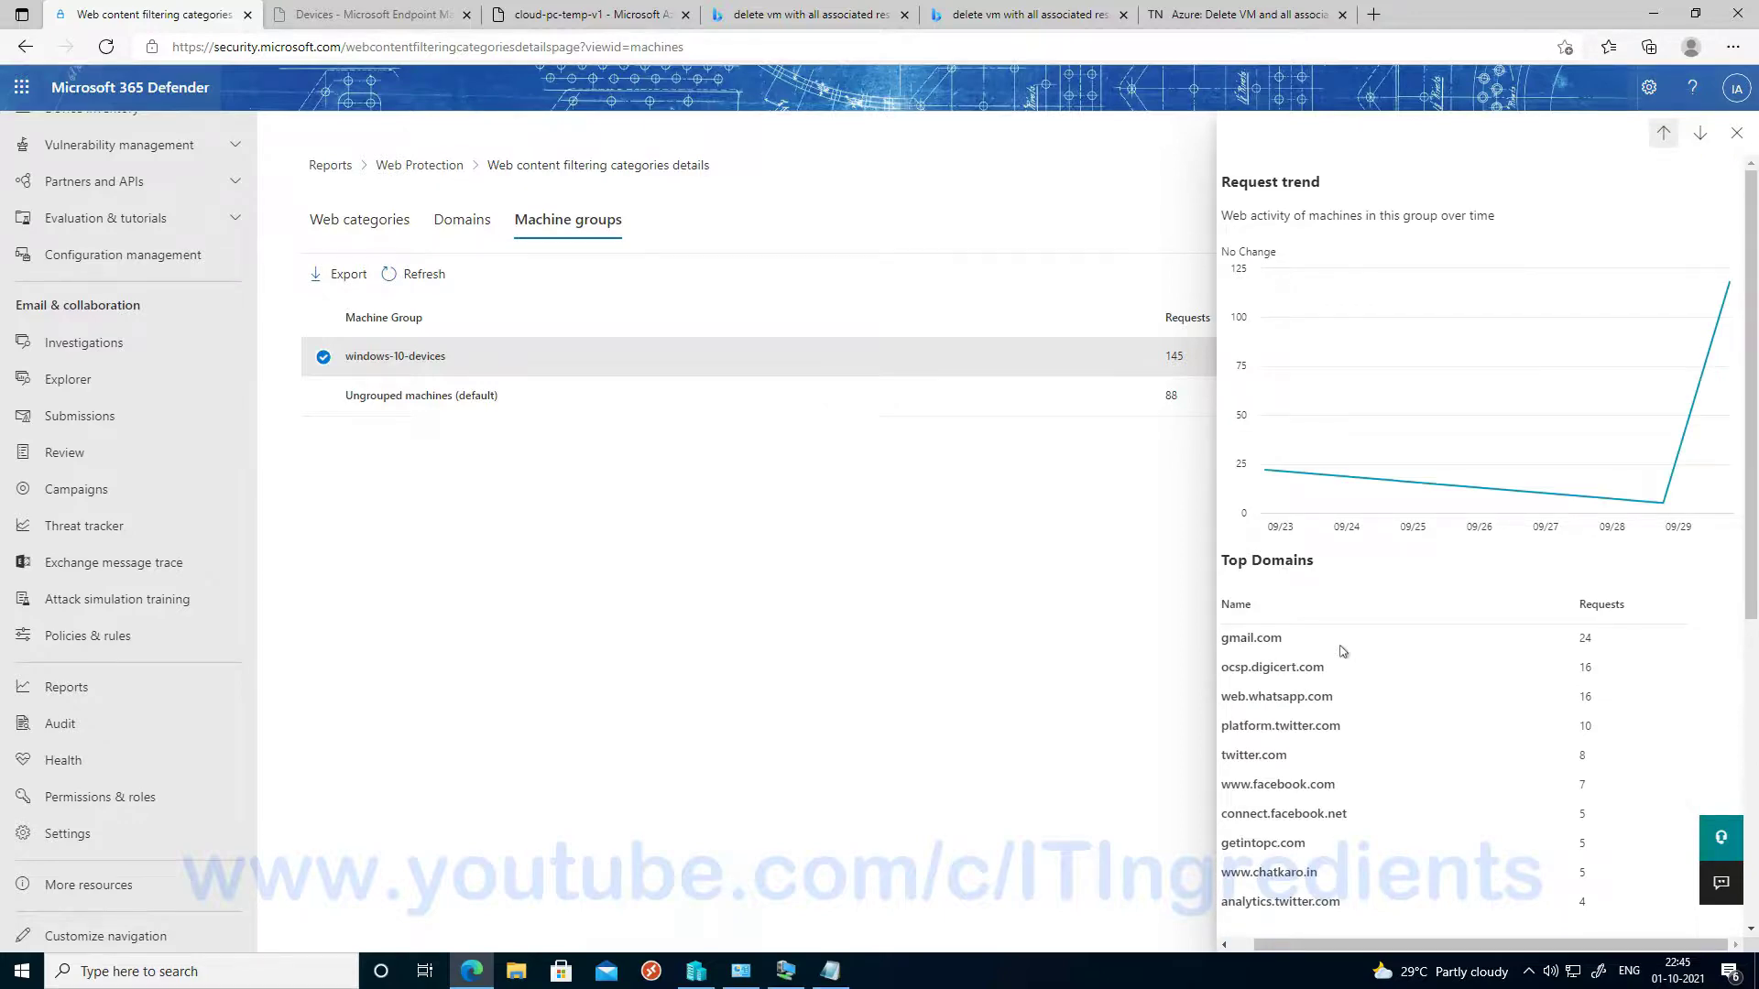